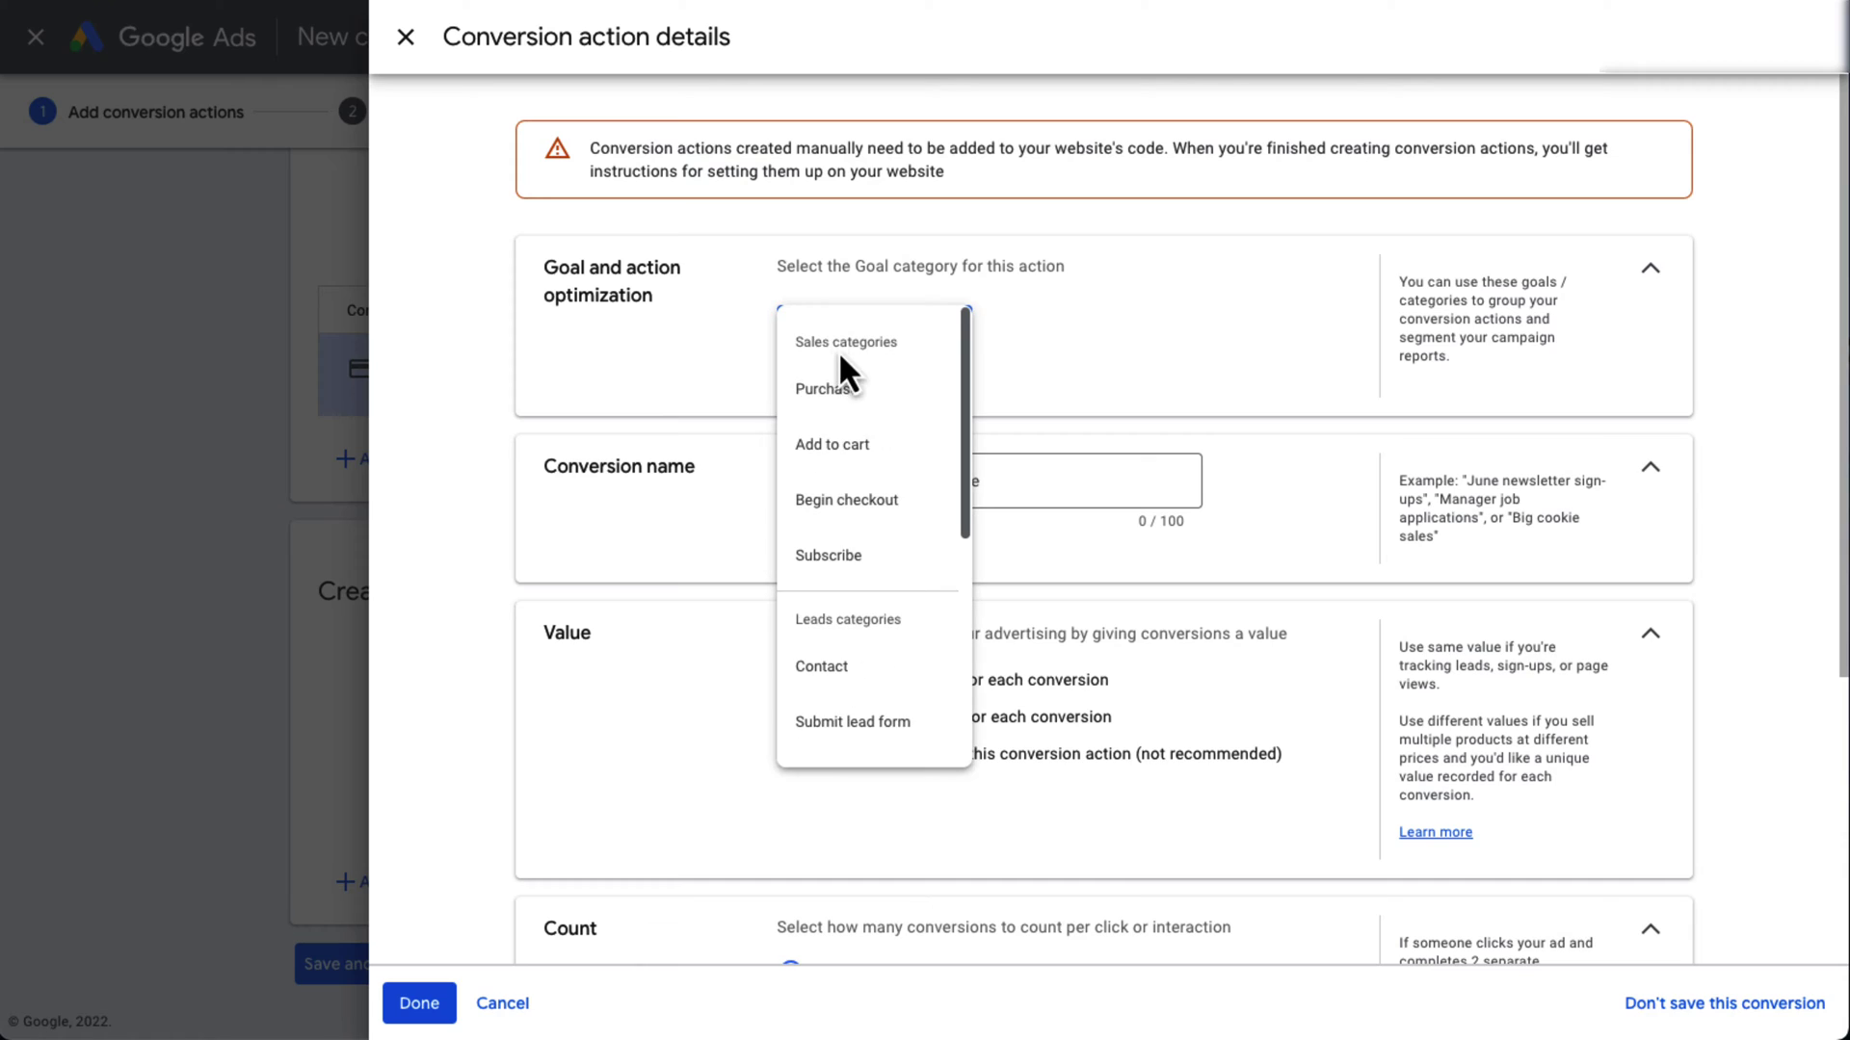
Step: Set the conversion action's goal category to Sign-up and name the conversion "Newsletter Signup"
scroll(847, 414, down, 3)
click(829, 588)
click(838, 563)
triple_click(839, 563)
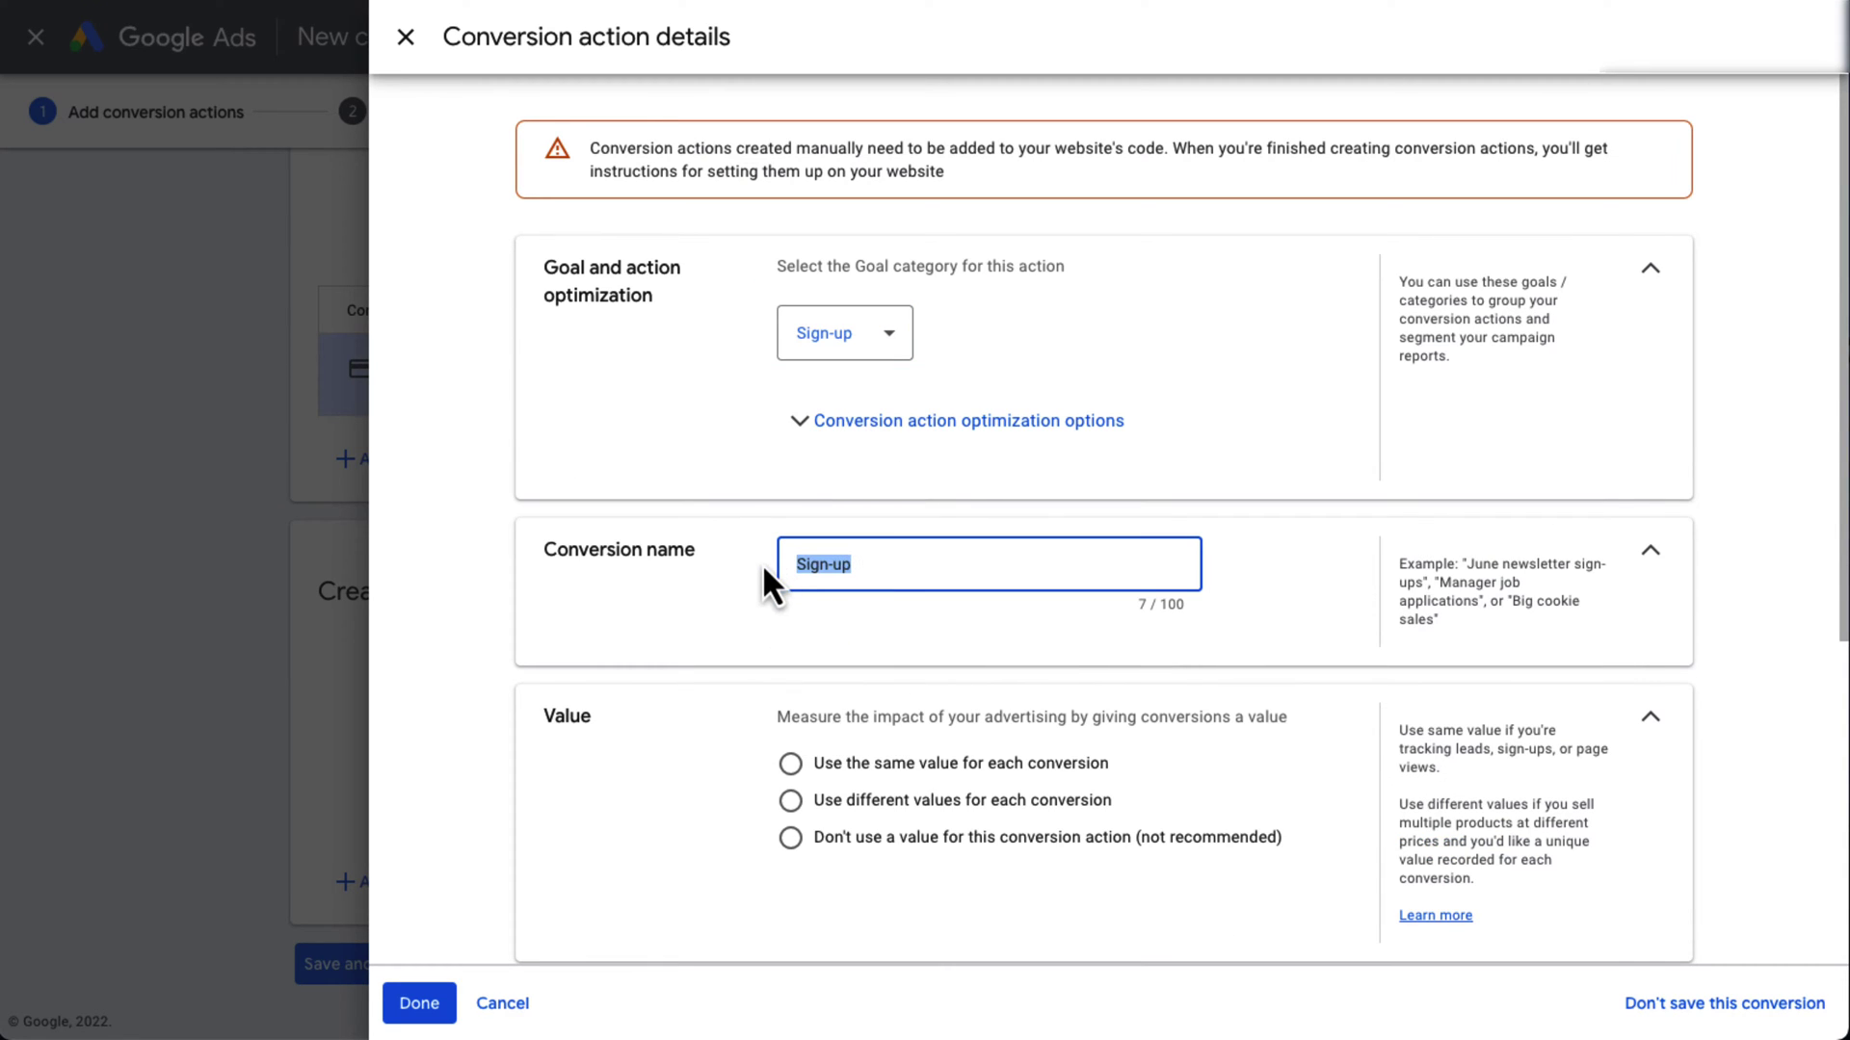
text(Newsletter Signup)
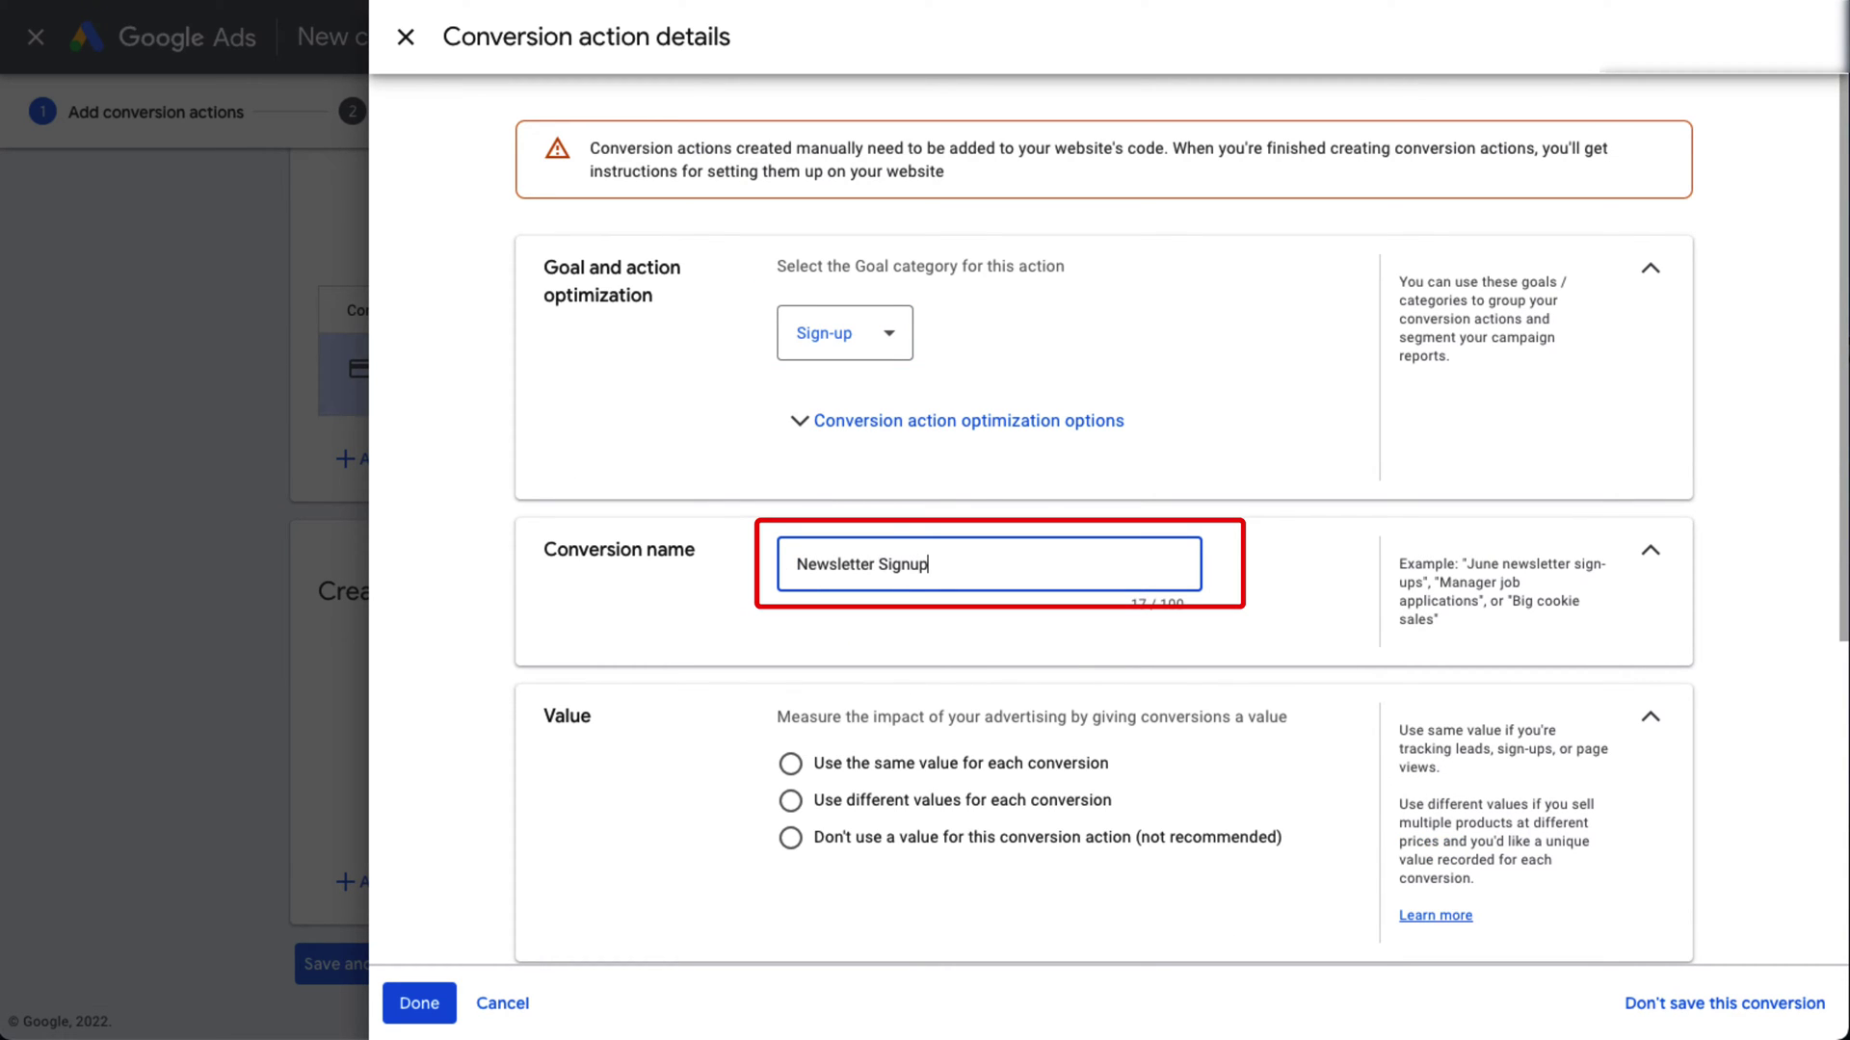
Step: Use the same value for each conversion and set that value to 5 US dollars
click(792, 765)
scroll(819, 781, down, 1)
scroll(836, 773, down, 4)
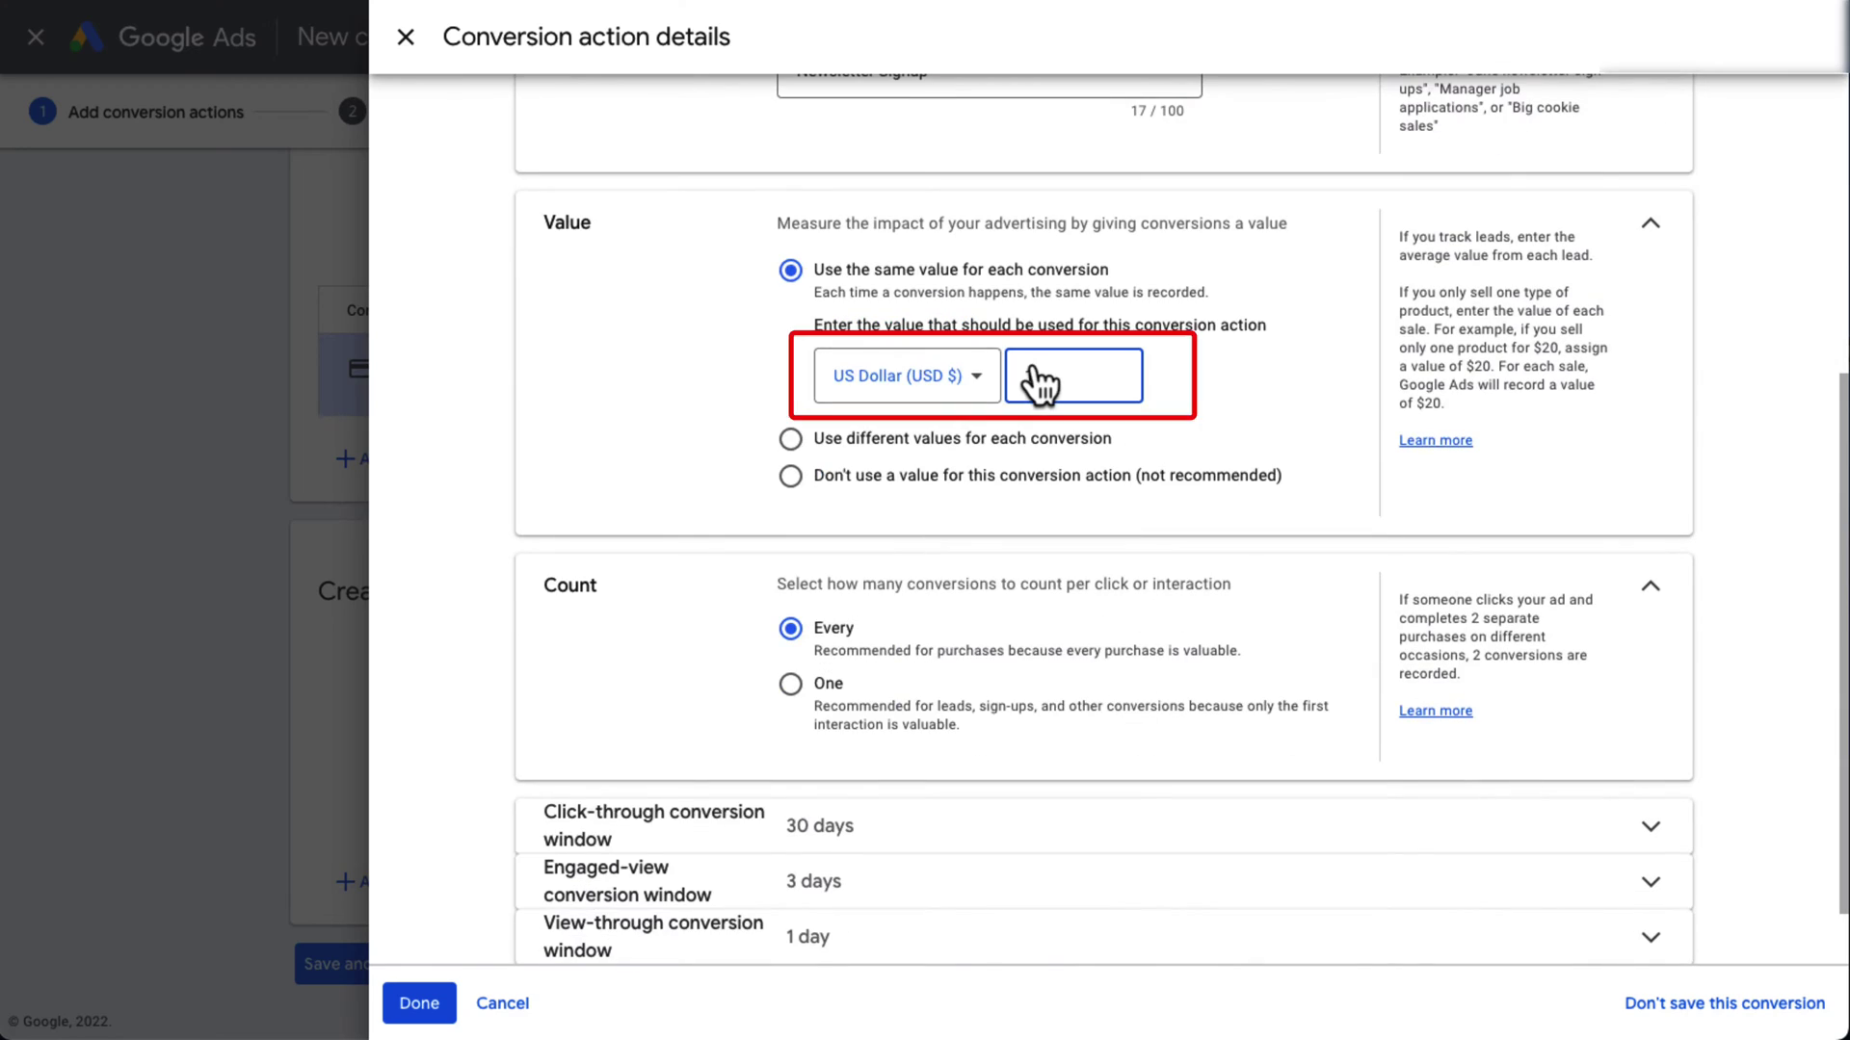
click(1089, 372)
key(BackSpace)
text(5)
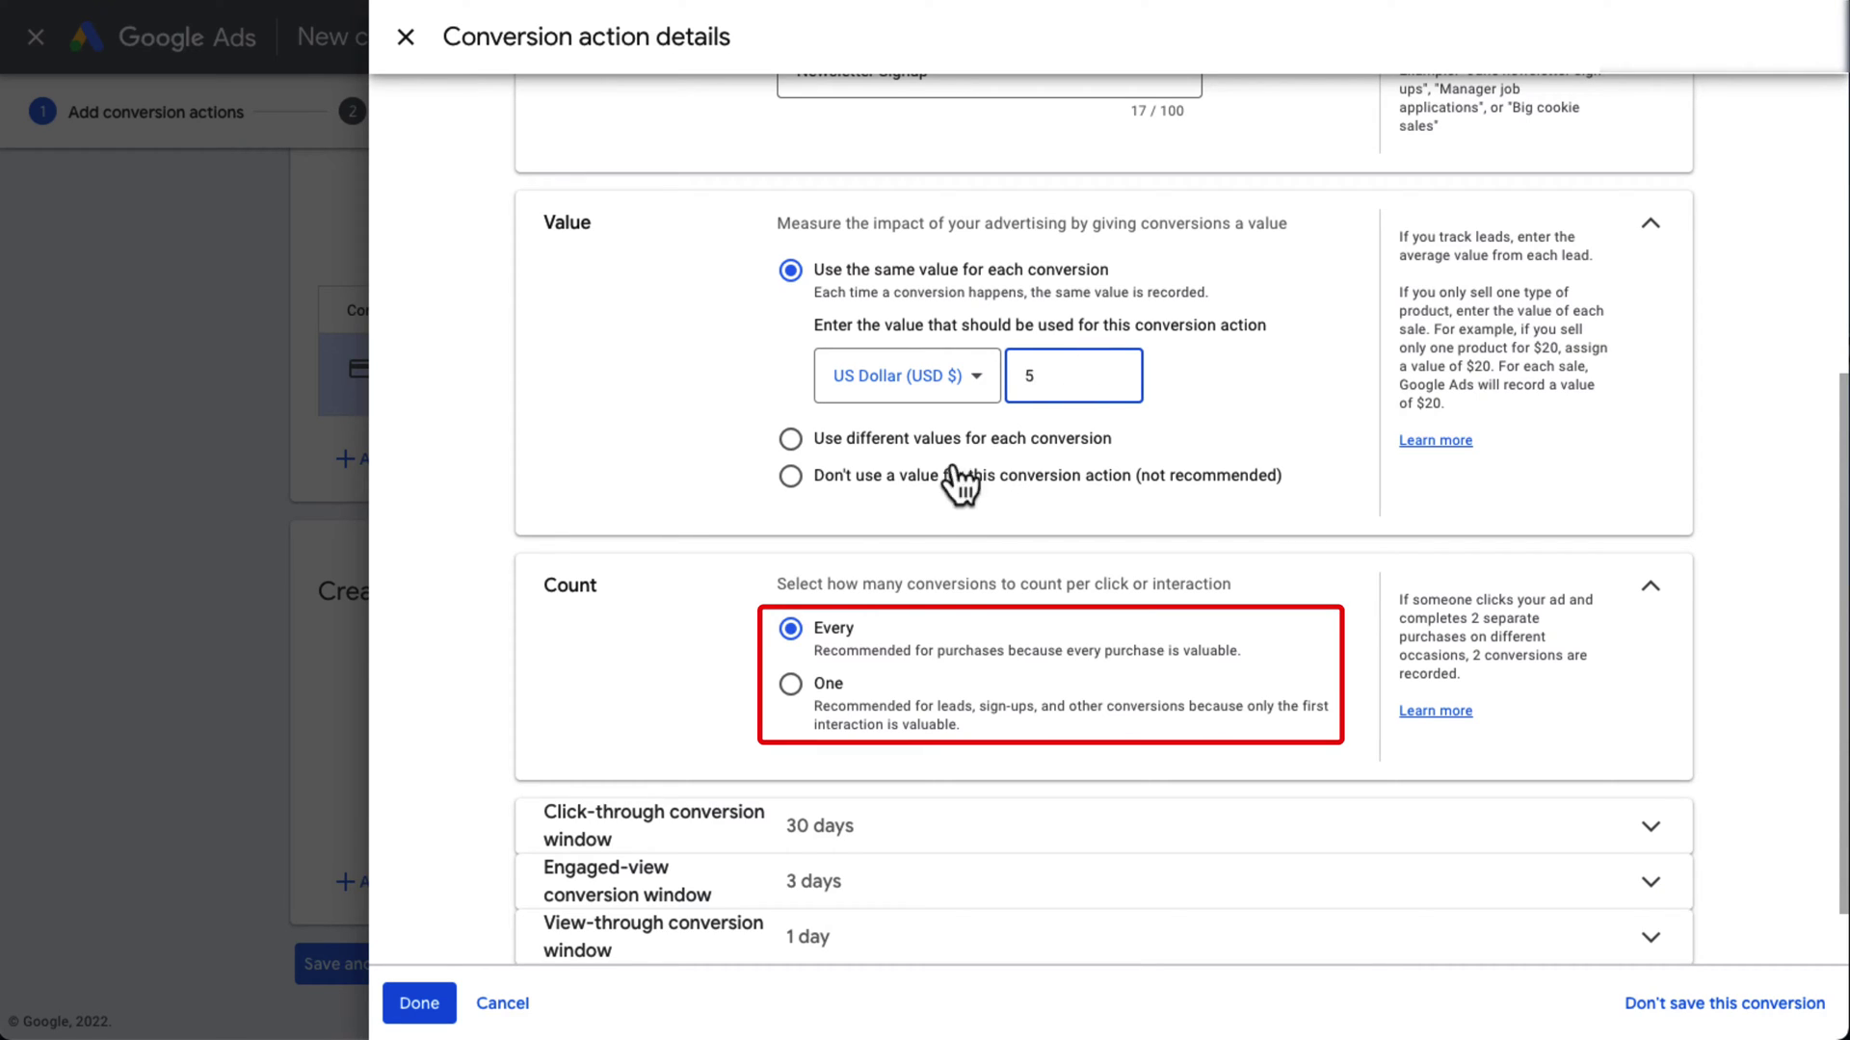
Step: Count only one conversion per interaction and finish the conversion action details
click(790, 684)
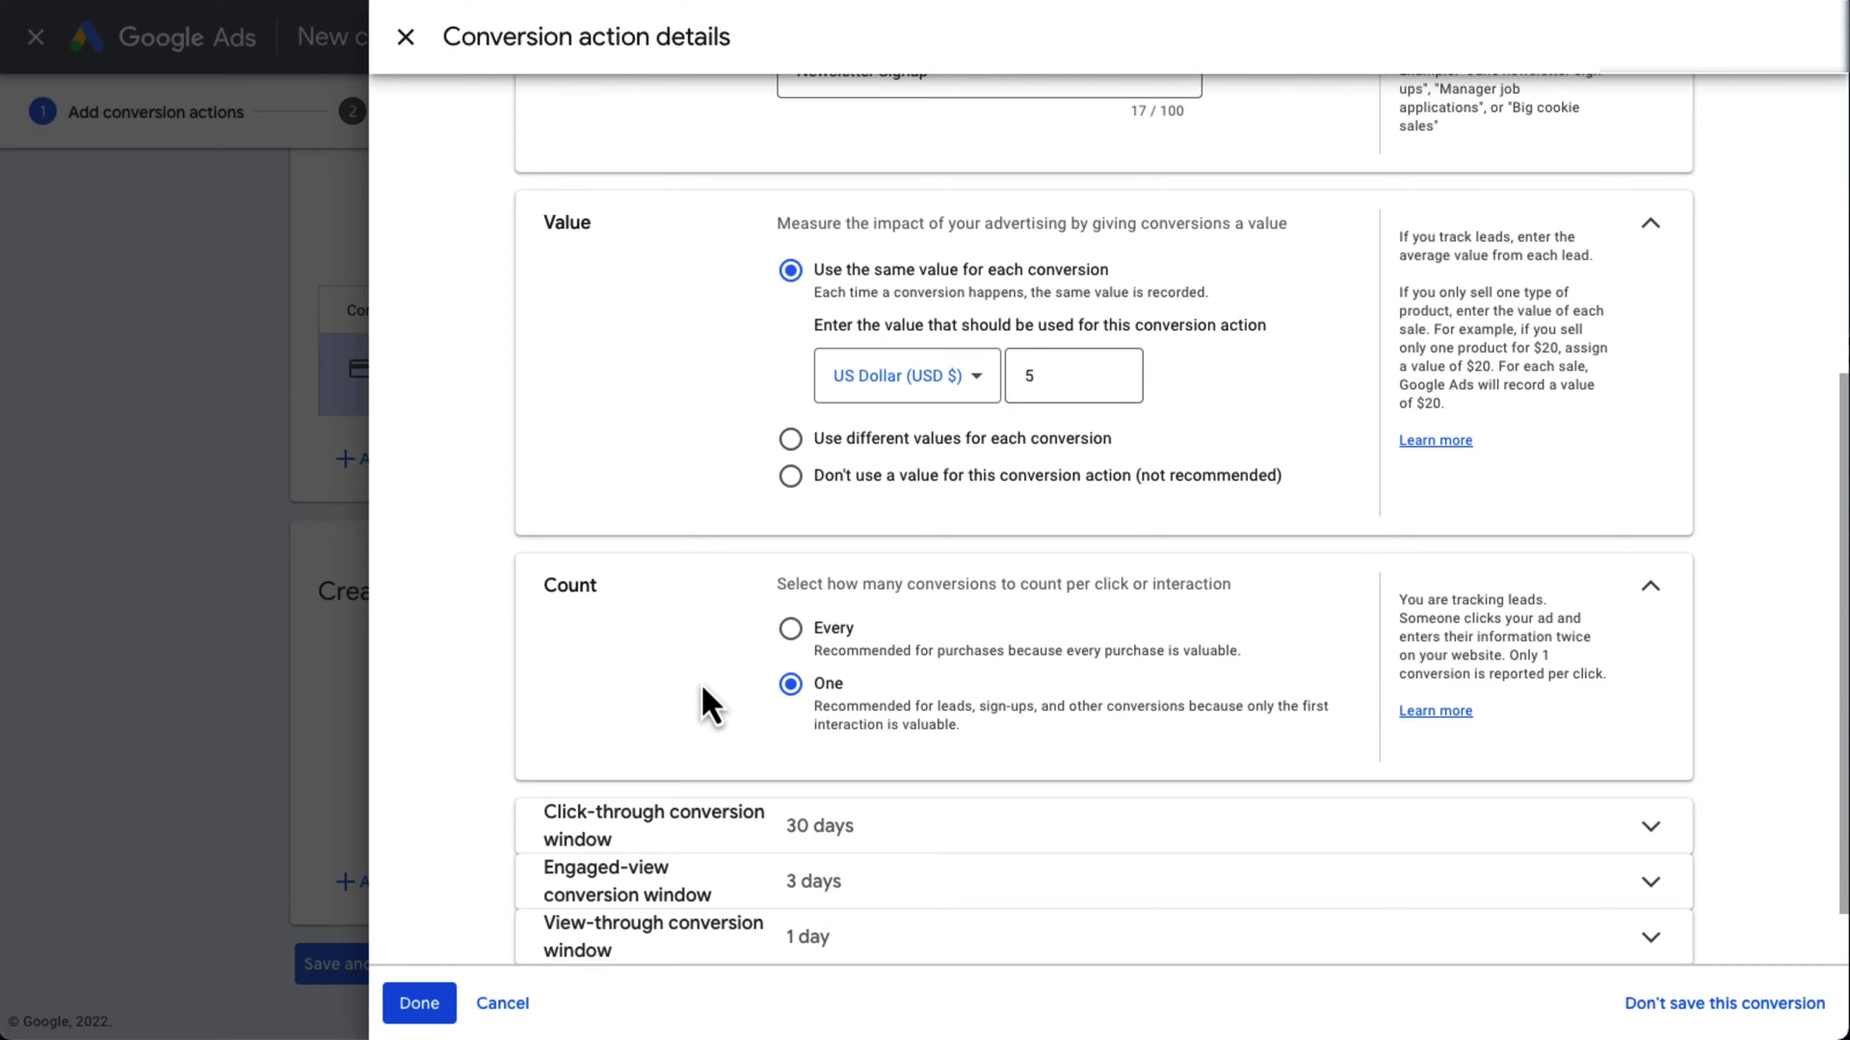
scroll(702, 682, down, 1)
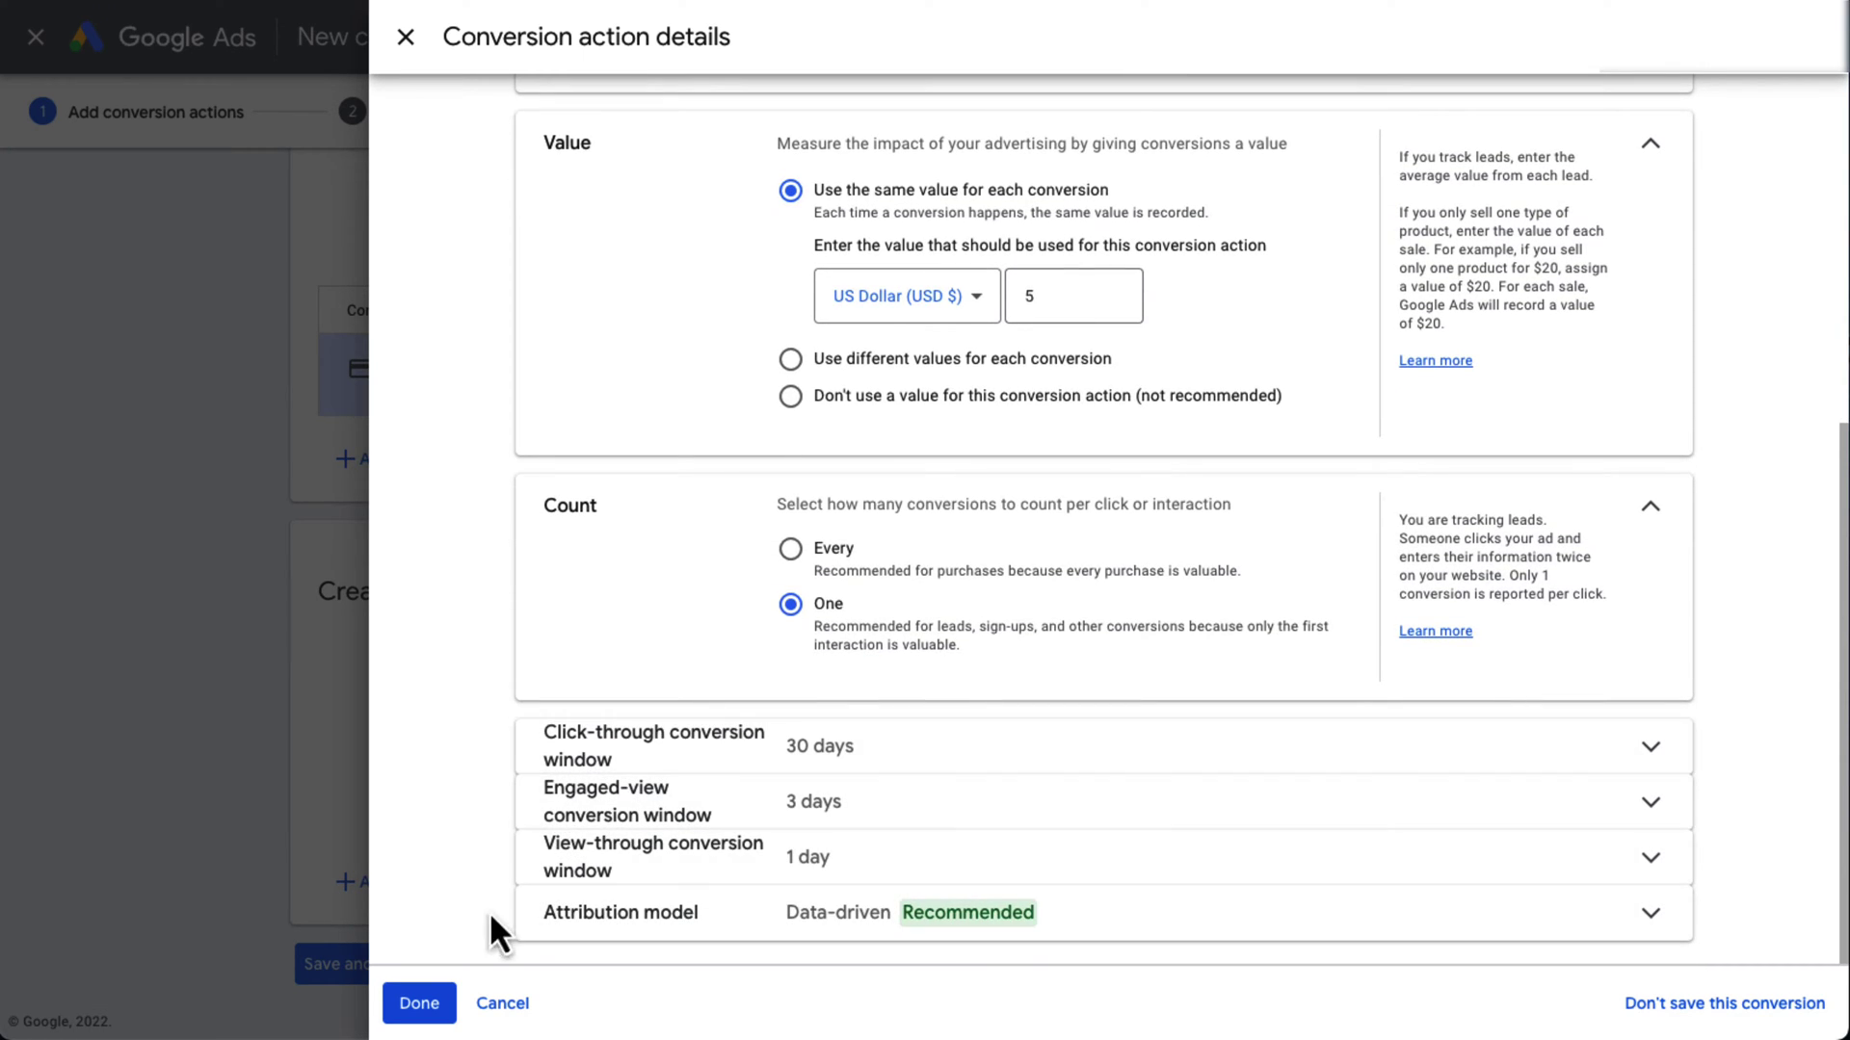
click(446, 1007)
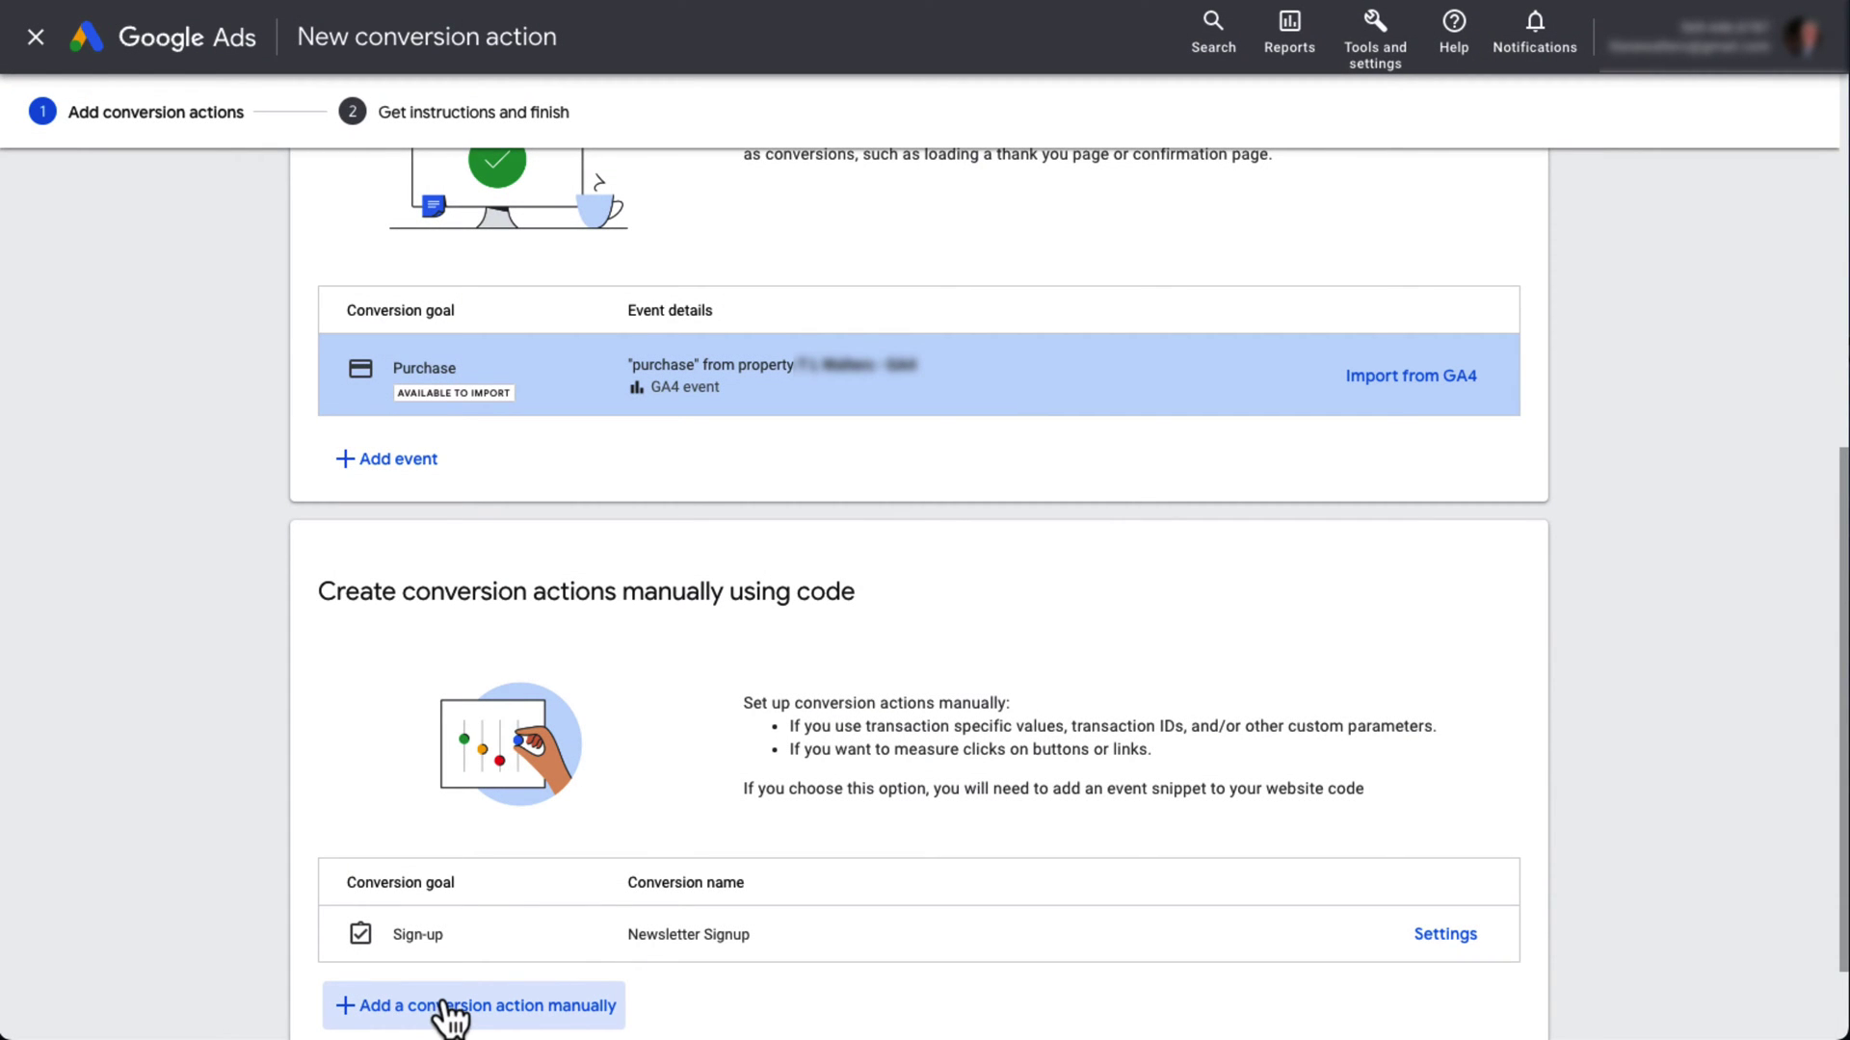
Step: Save the new conversion actions and open the setup instructions for Google Tag Manager
scroll(450, 1016, down, 2)
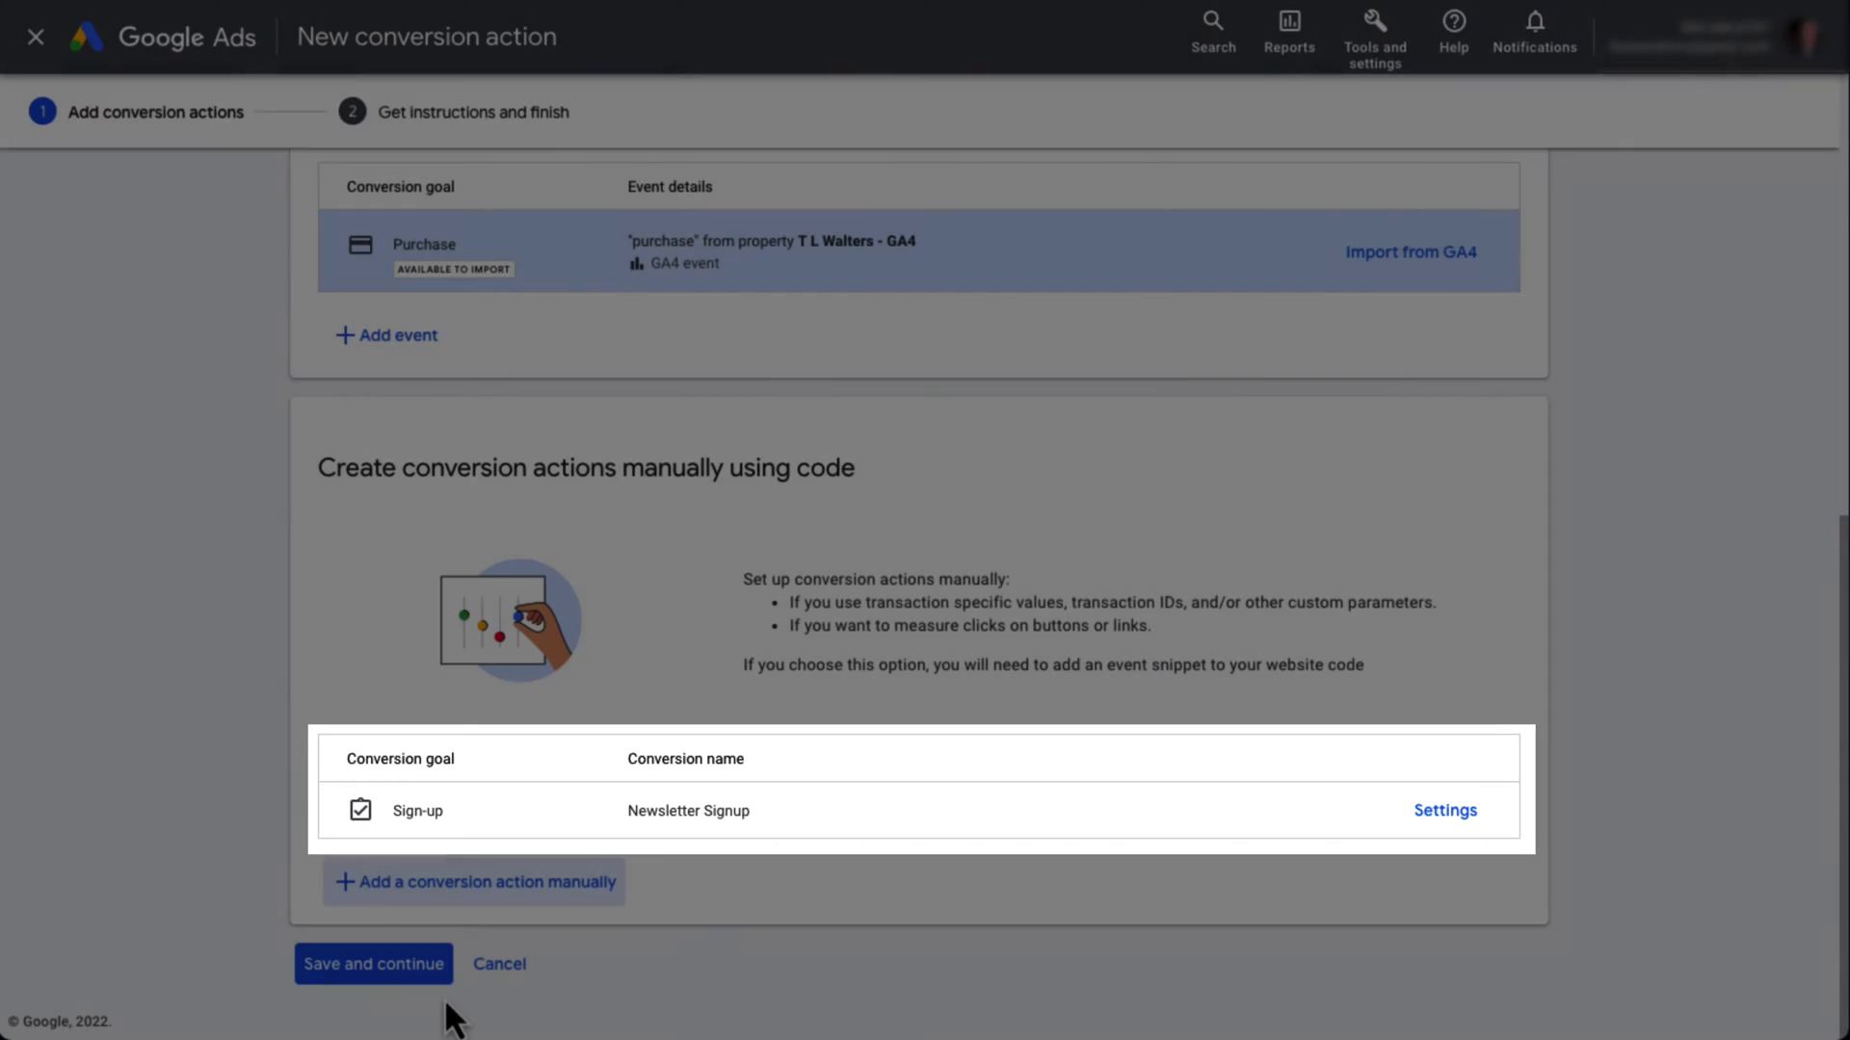
click(430, 973)
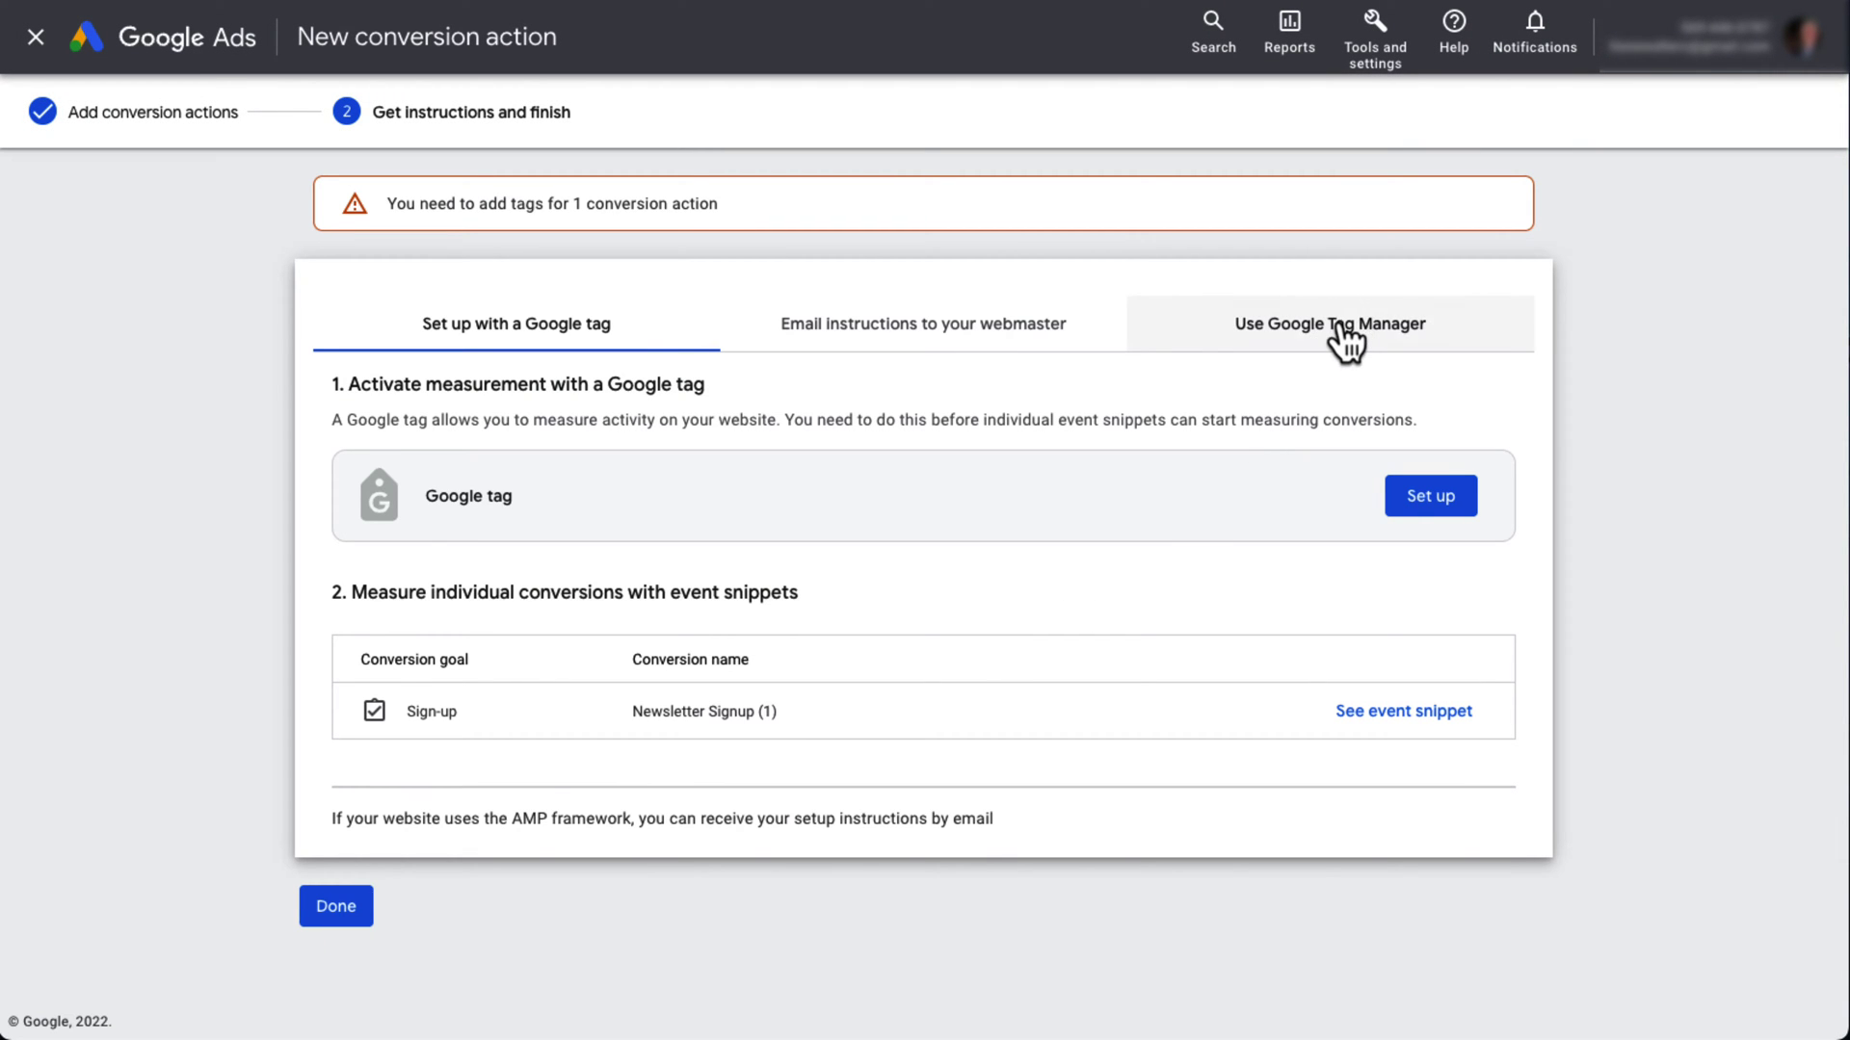
click(1339, 330)
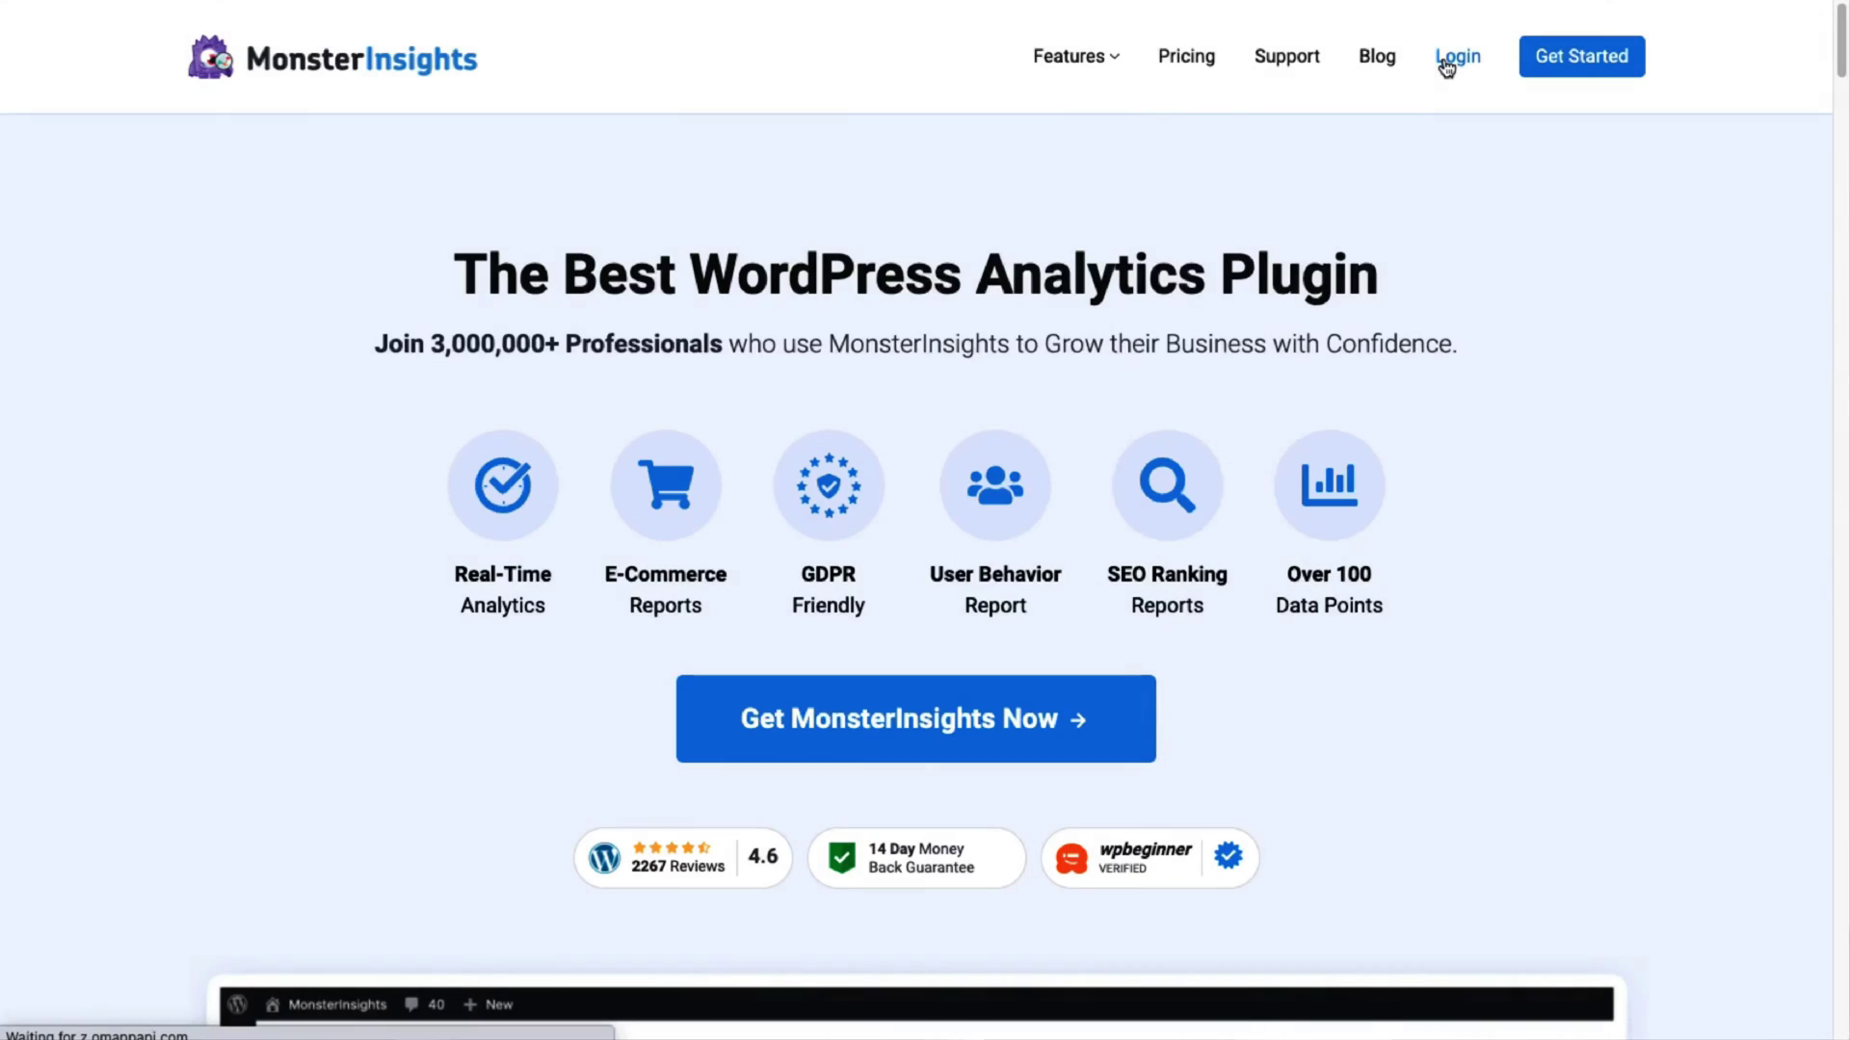
Step: Log in to the MonsterInsights account and download the MonsterInsights Pro plugin
click(1457, 58)
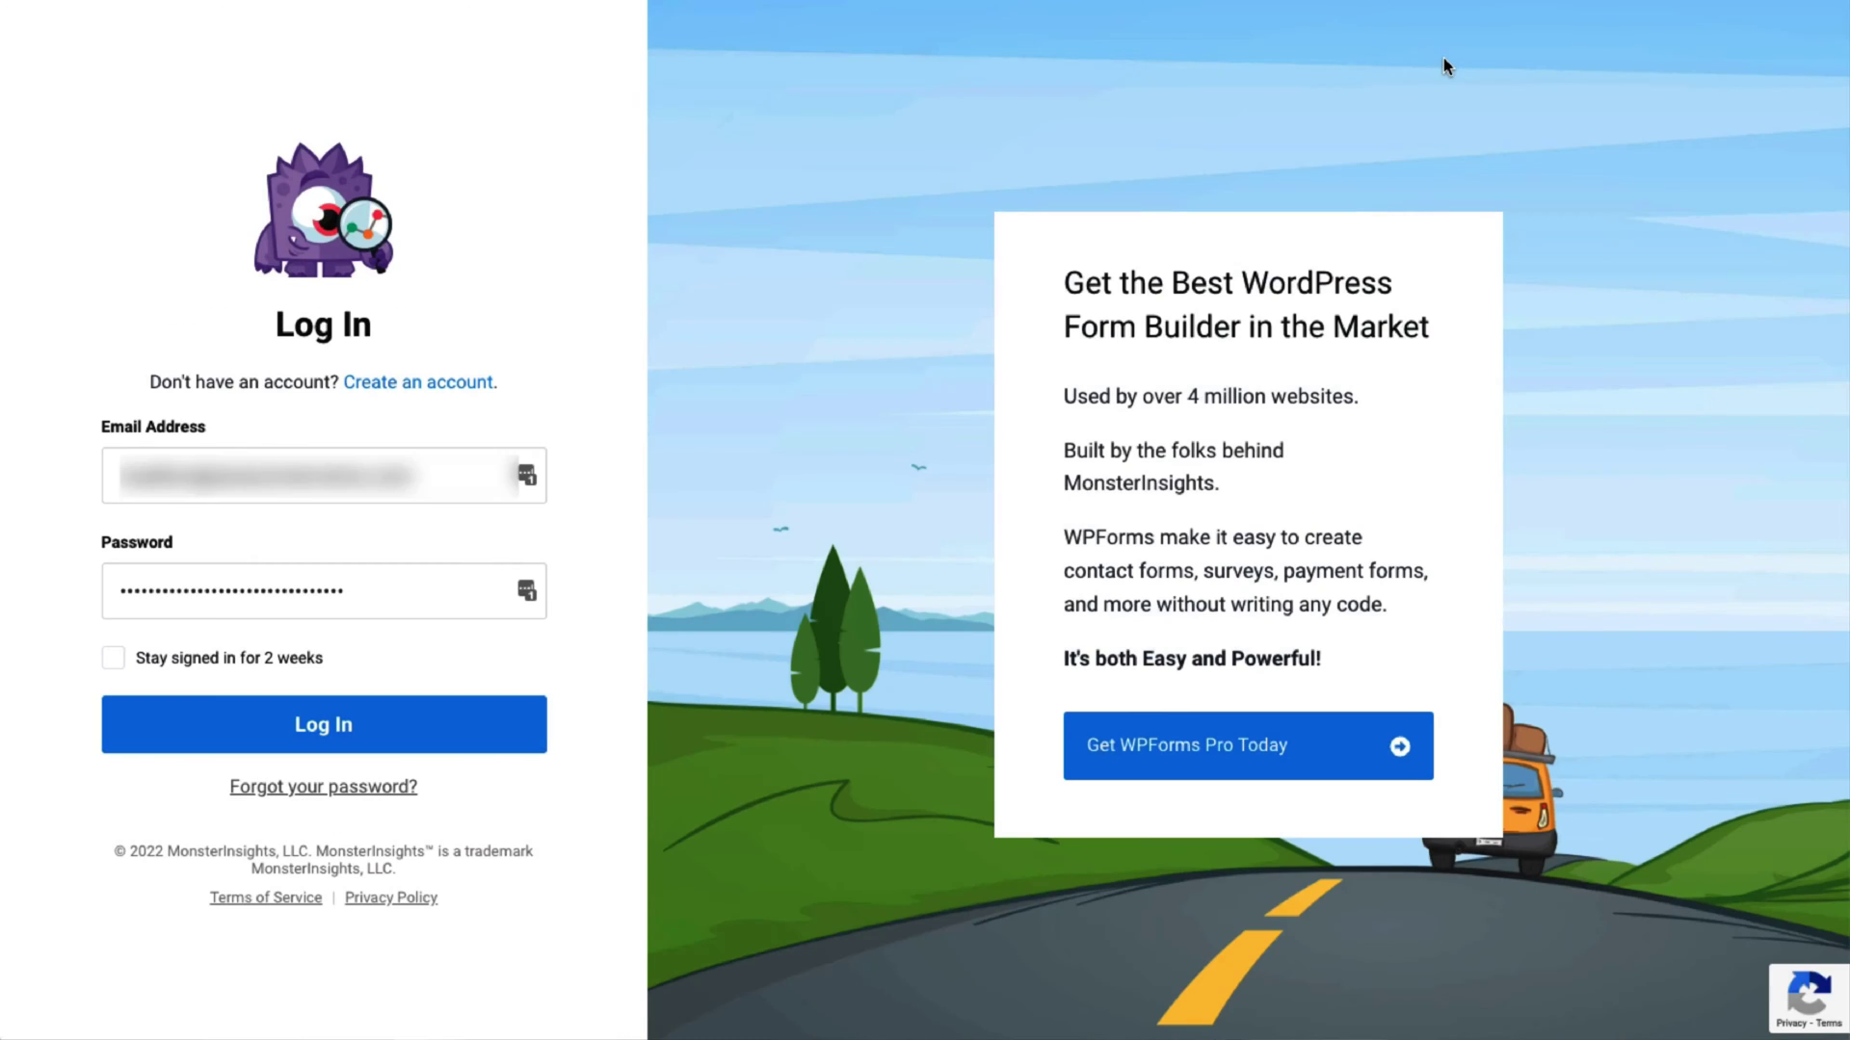
click(436, 737)
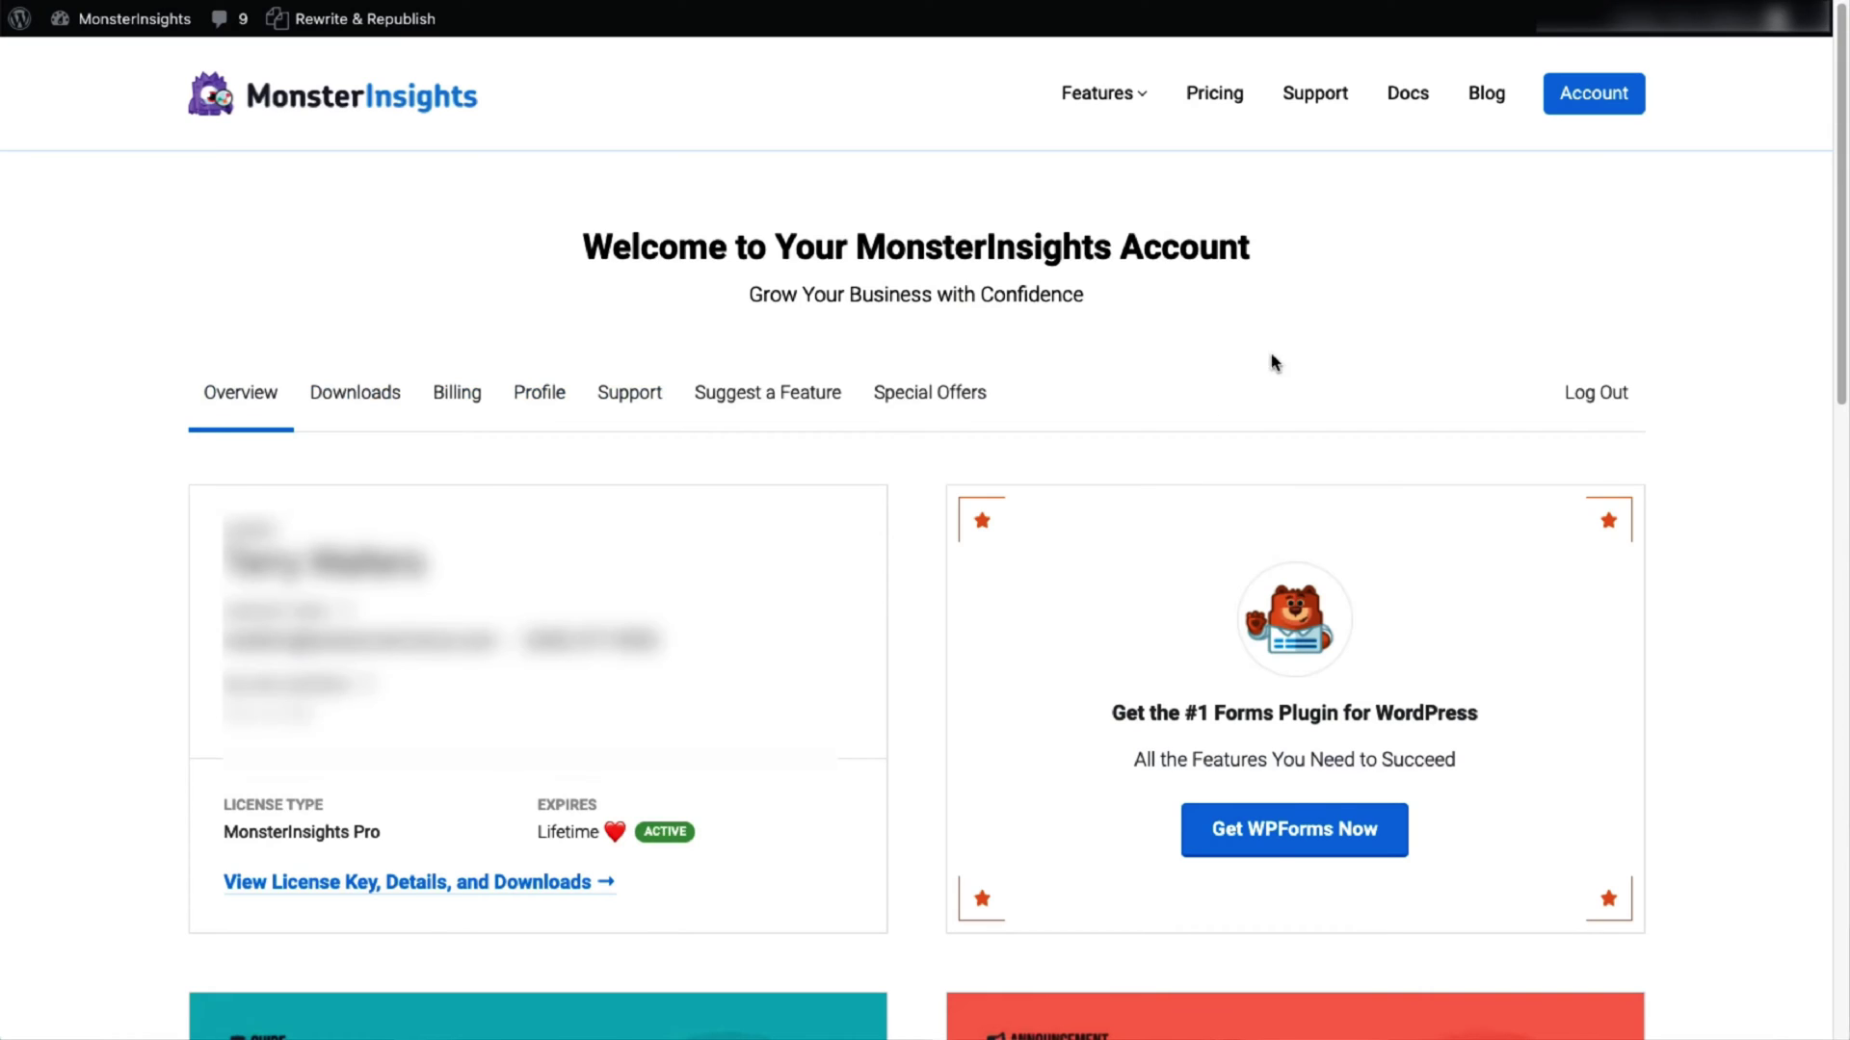
click(538, 884)
click(1422, 574)
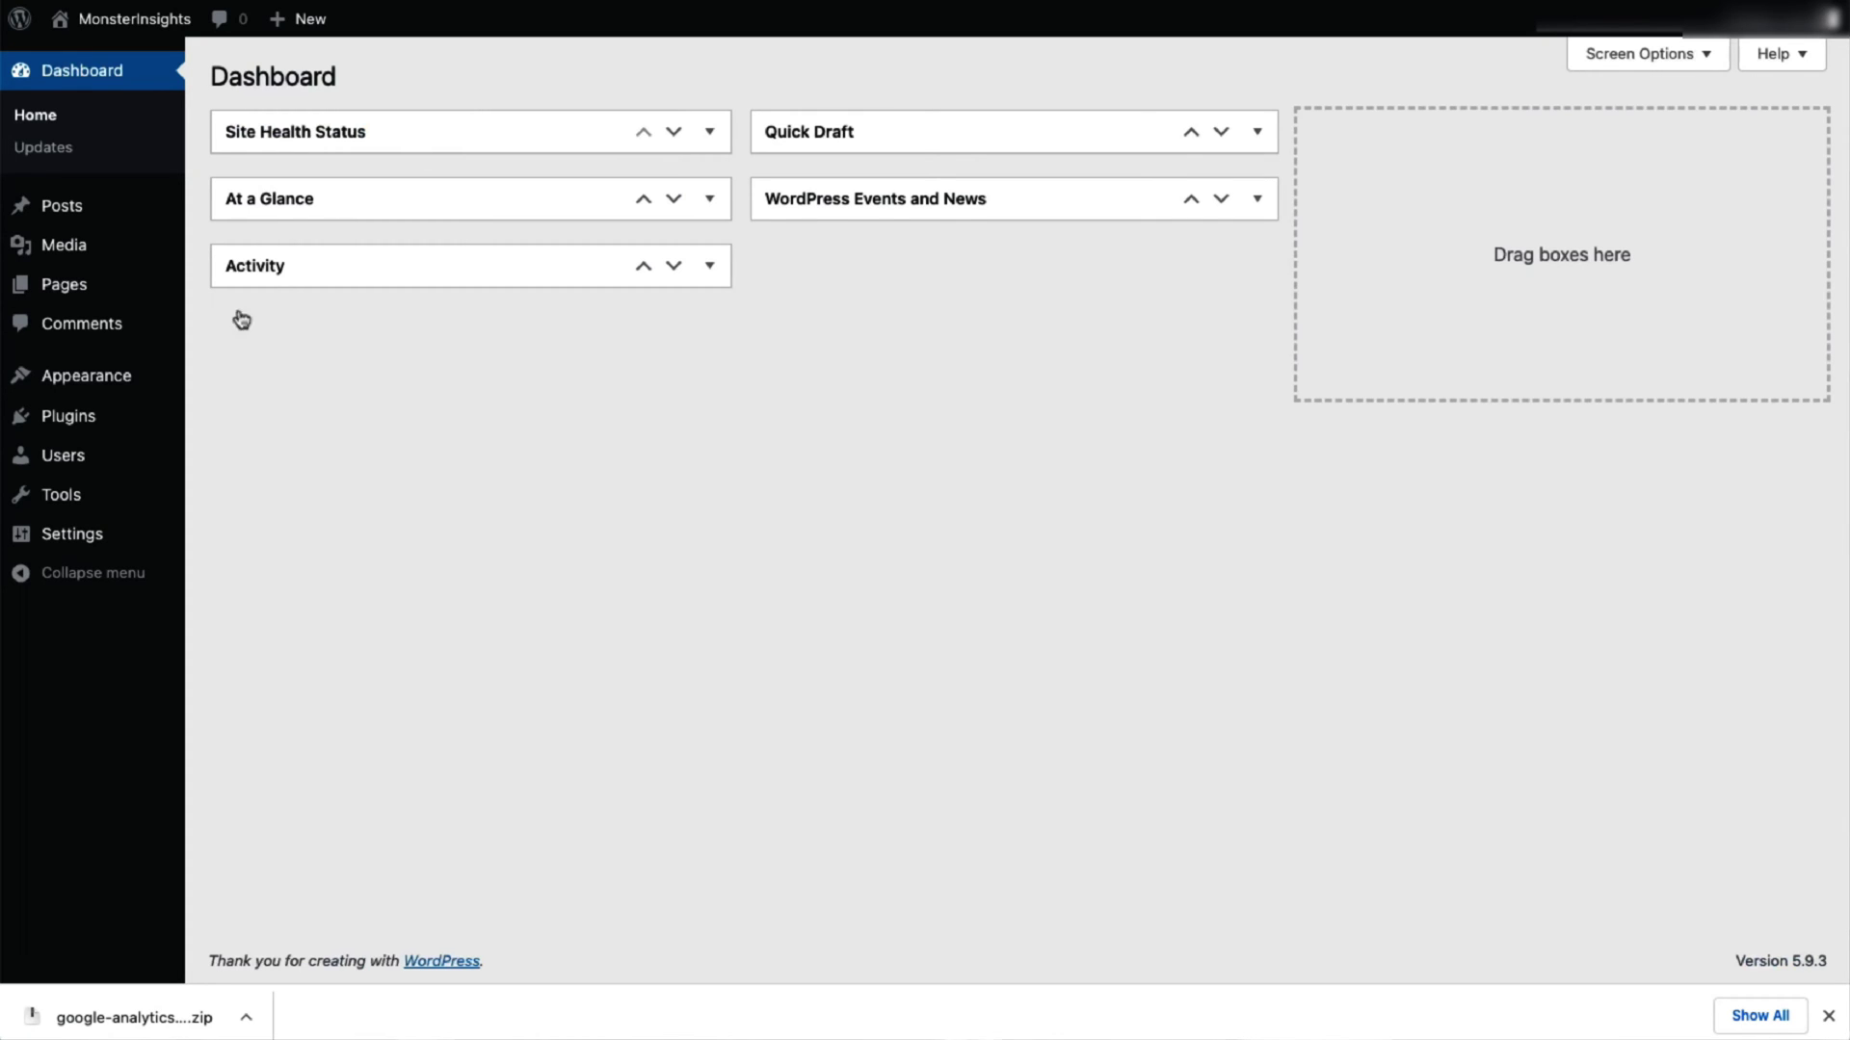
Step: In WordPress, upload google-analytics-premium-v8.5.0.zip as a new plugin, then install and activate it
mouse_move(120, 424)
click(220, 461)
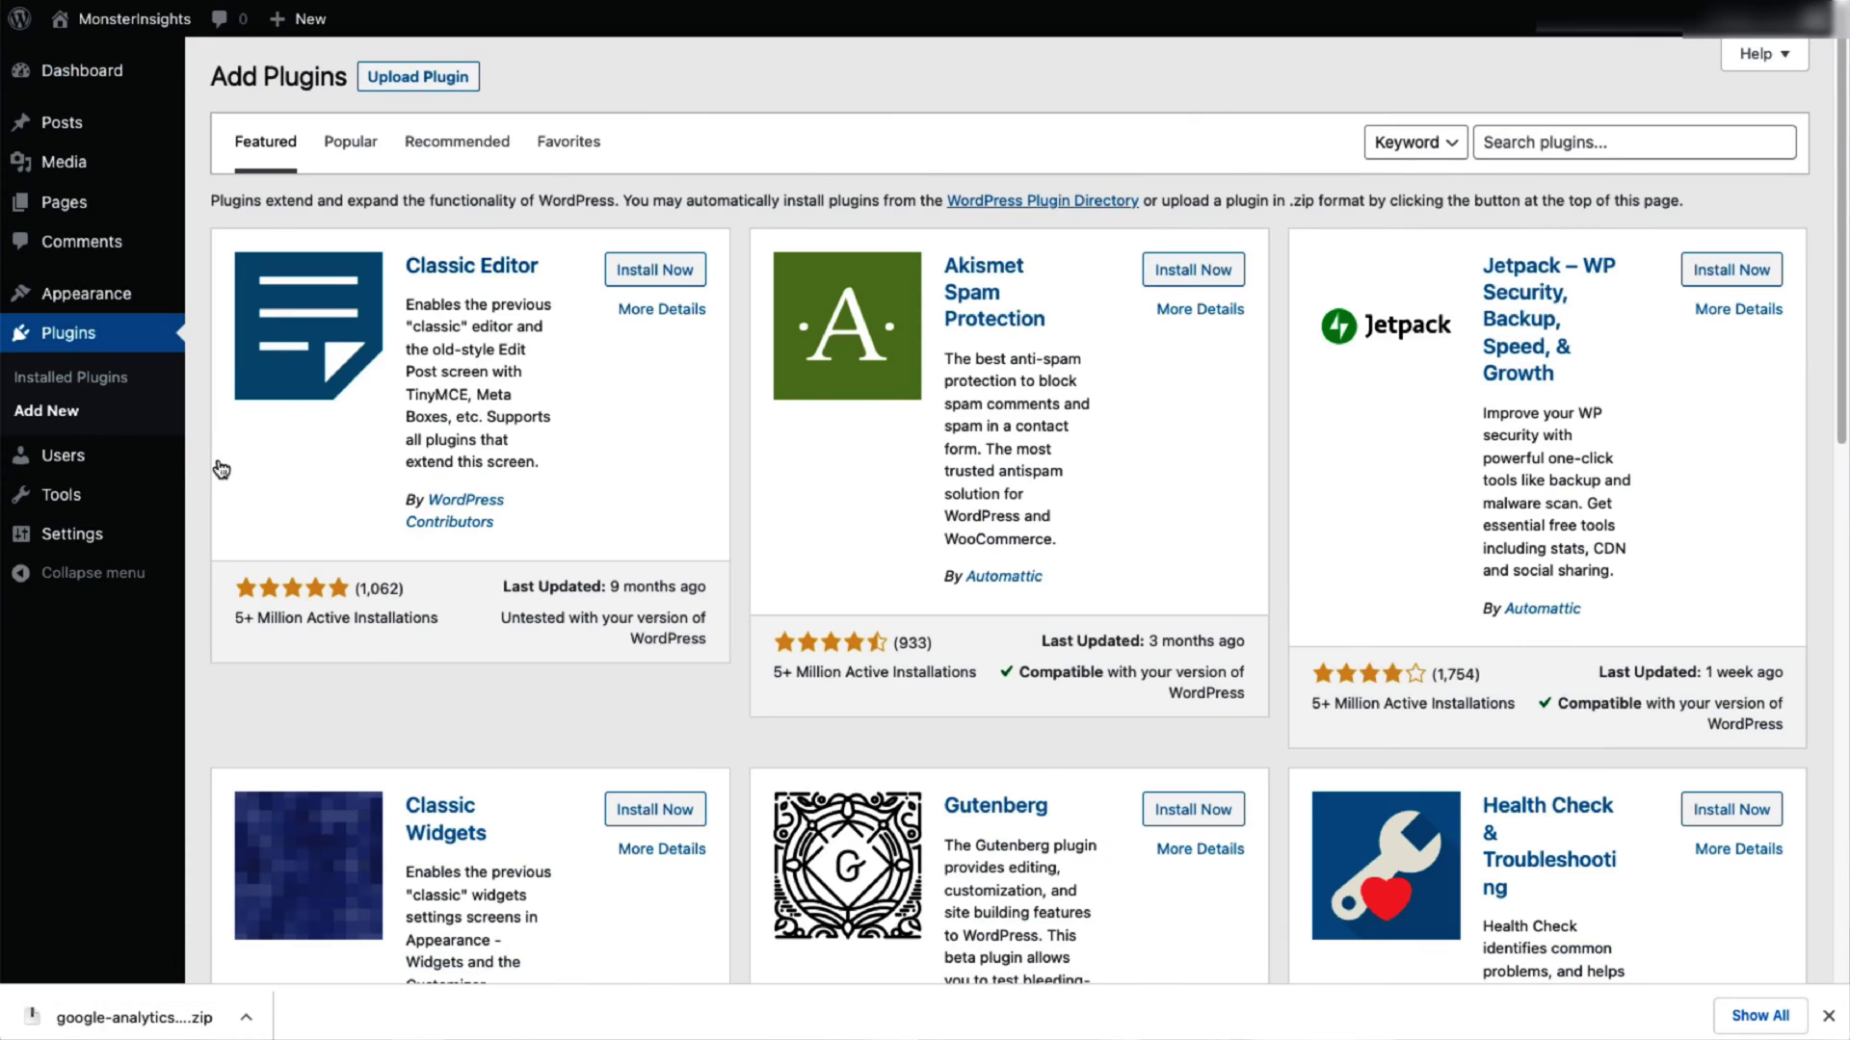
click(433, 82)
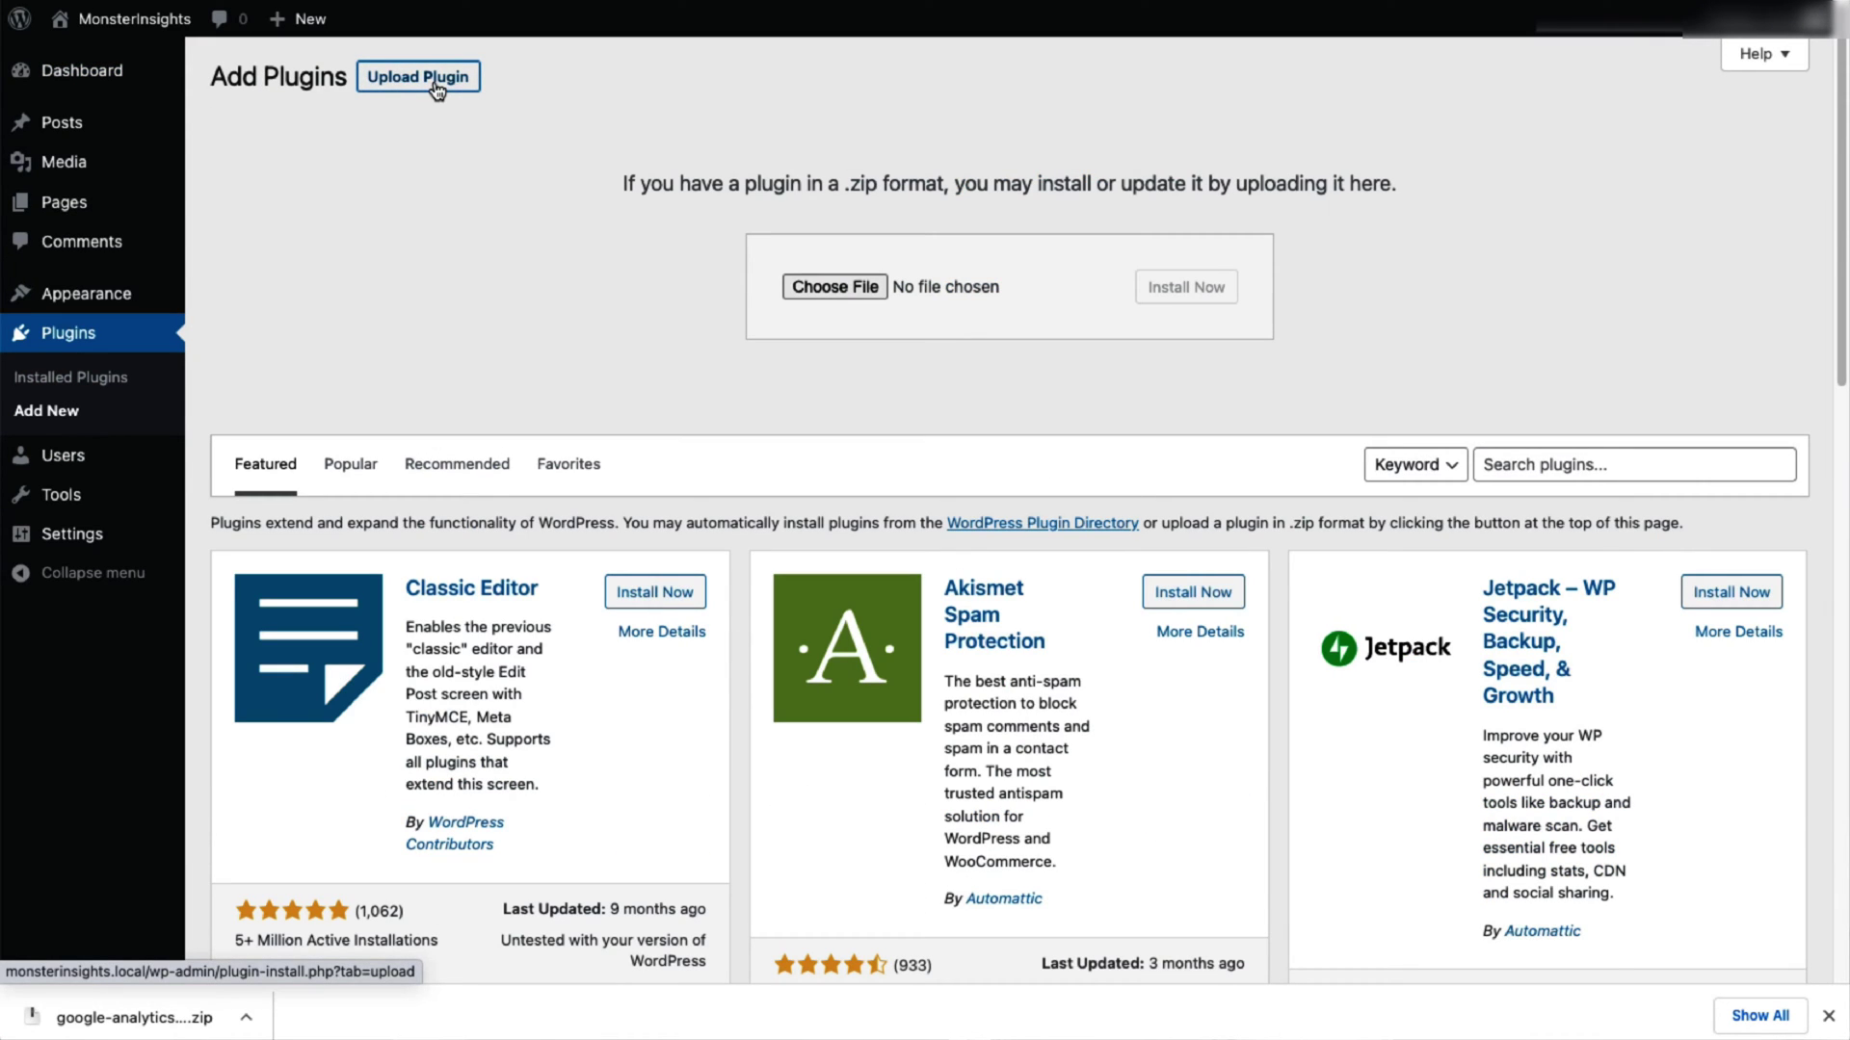
drag(135, 1017, 884, 291)
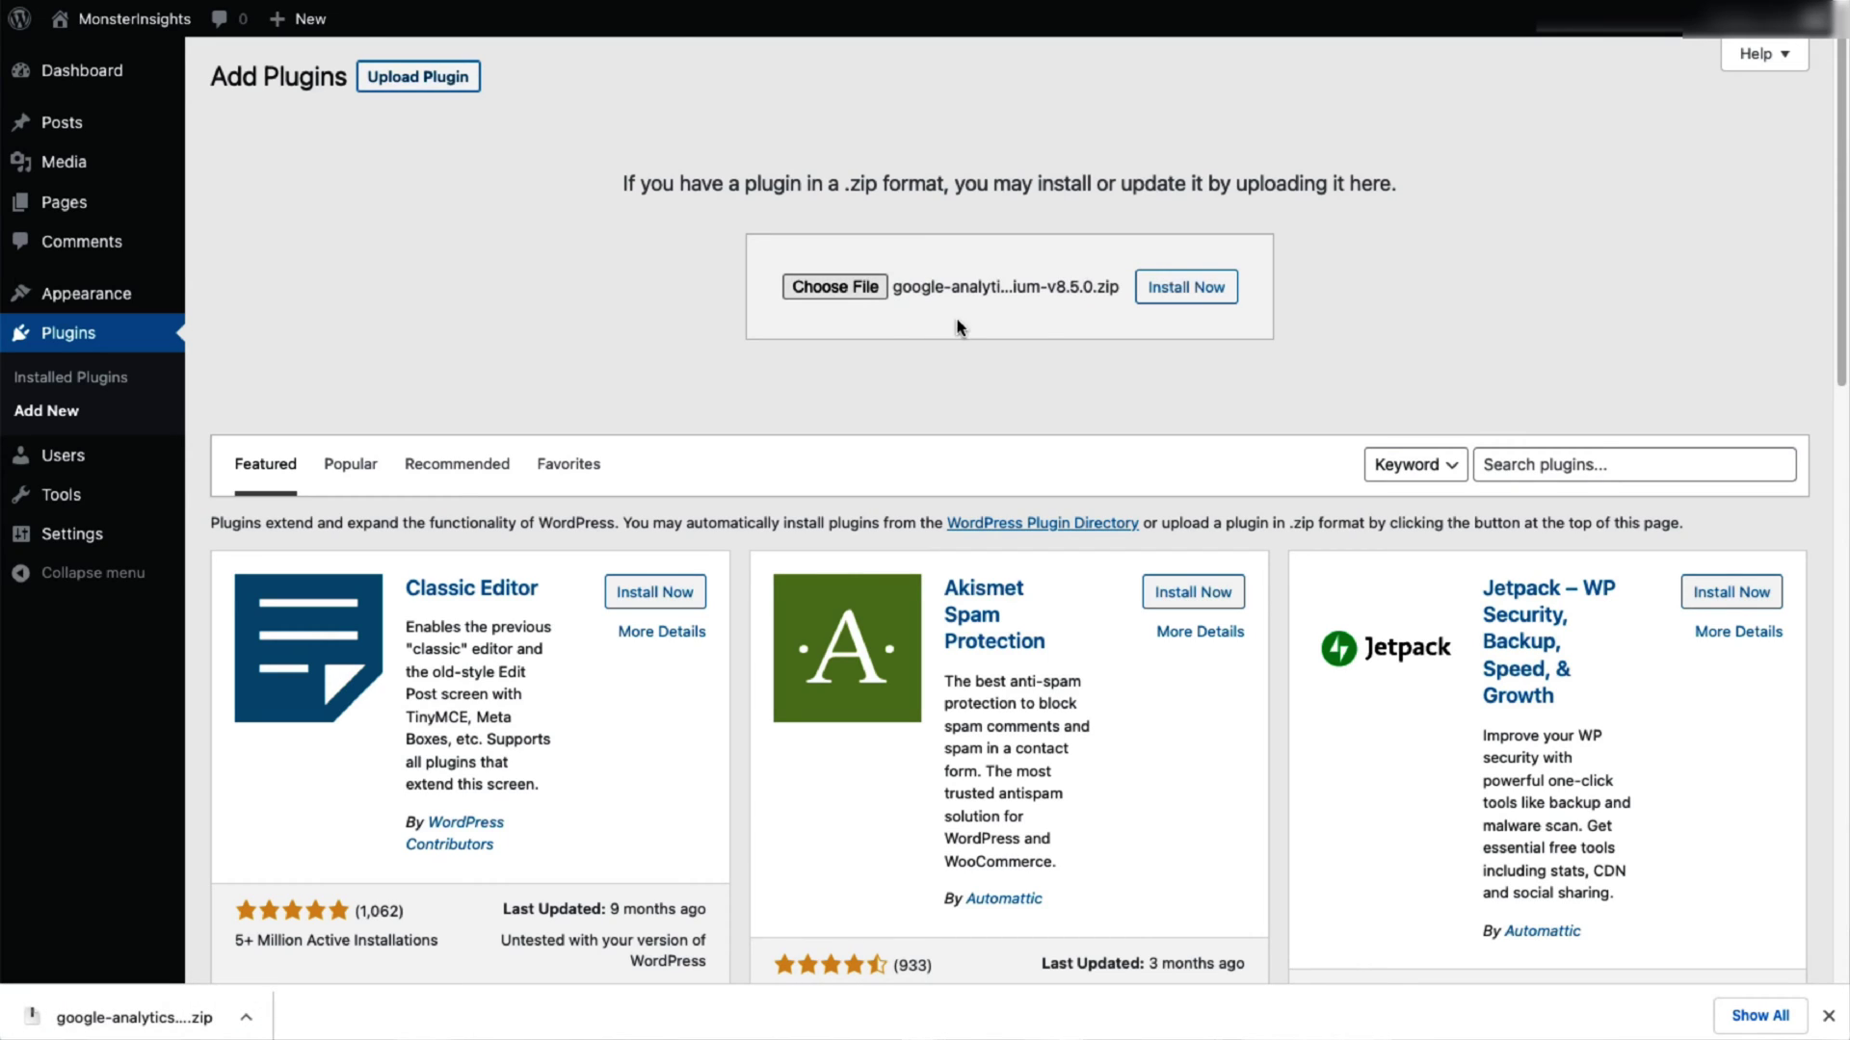
click(1176, 289)
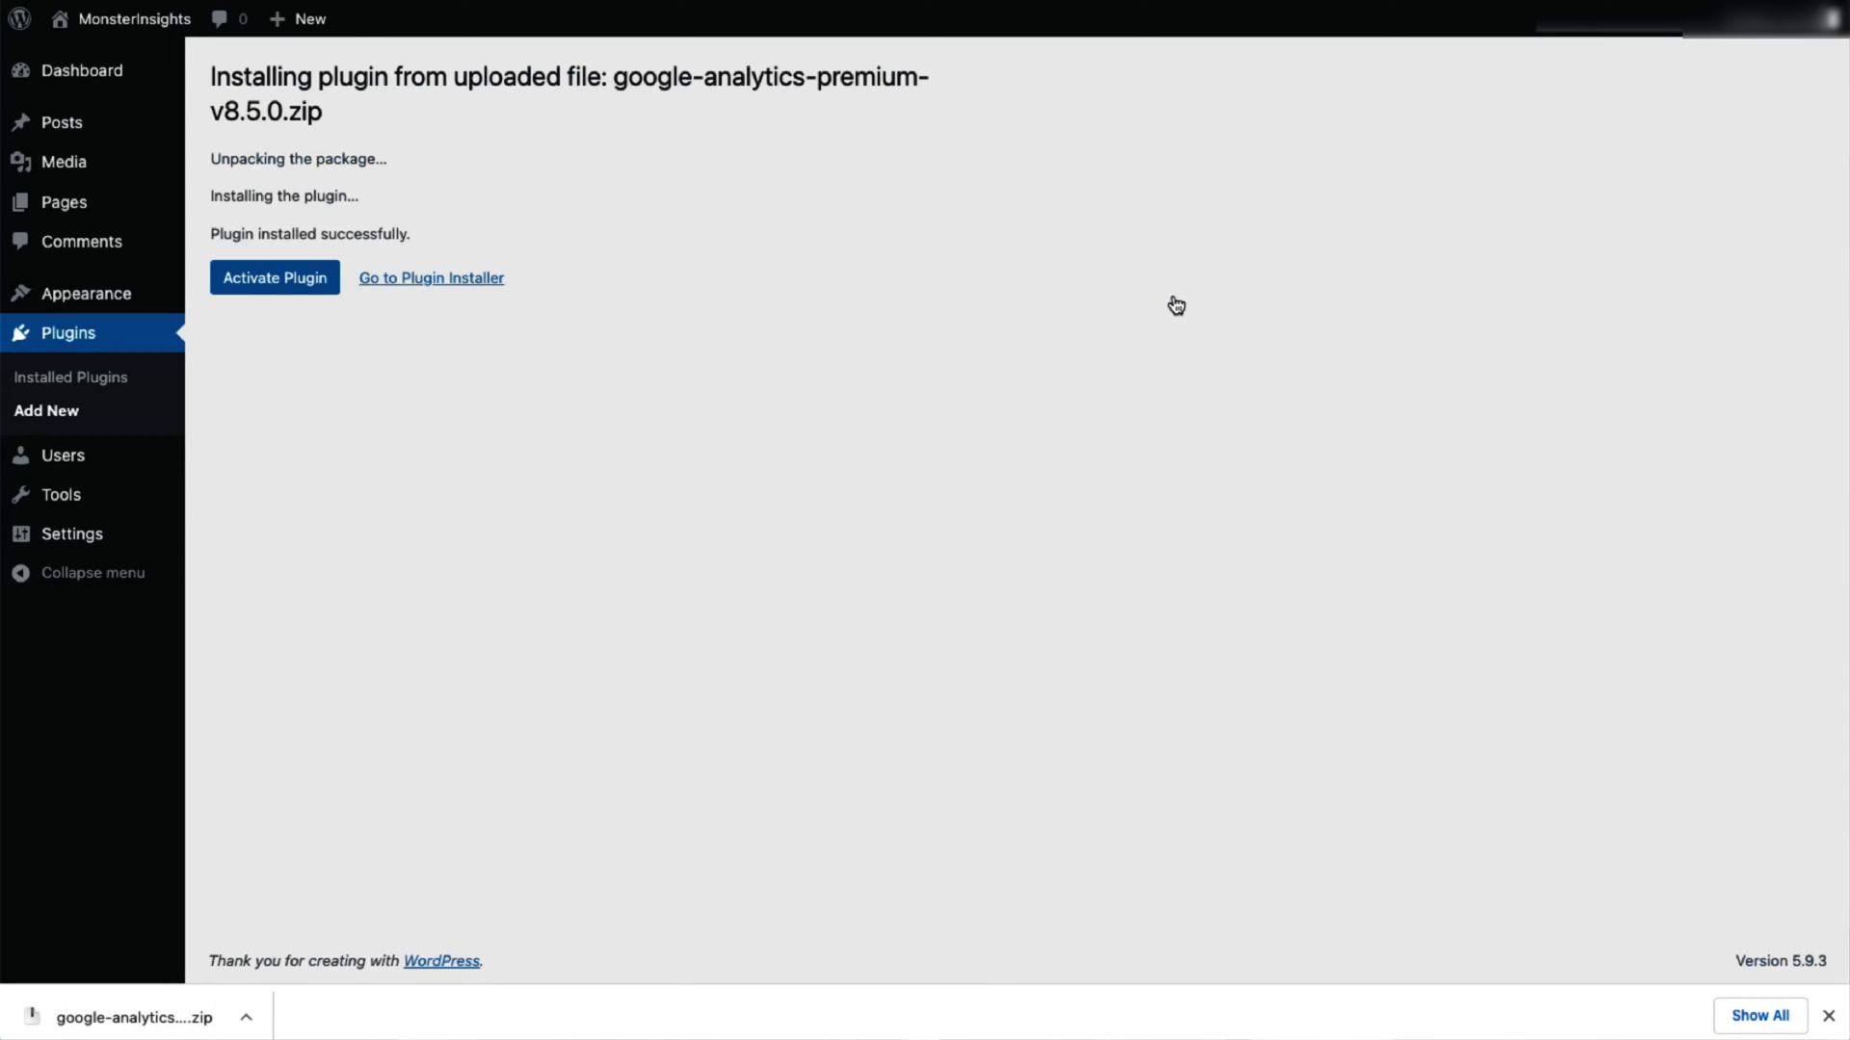
click(306, 286)
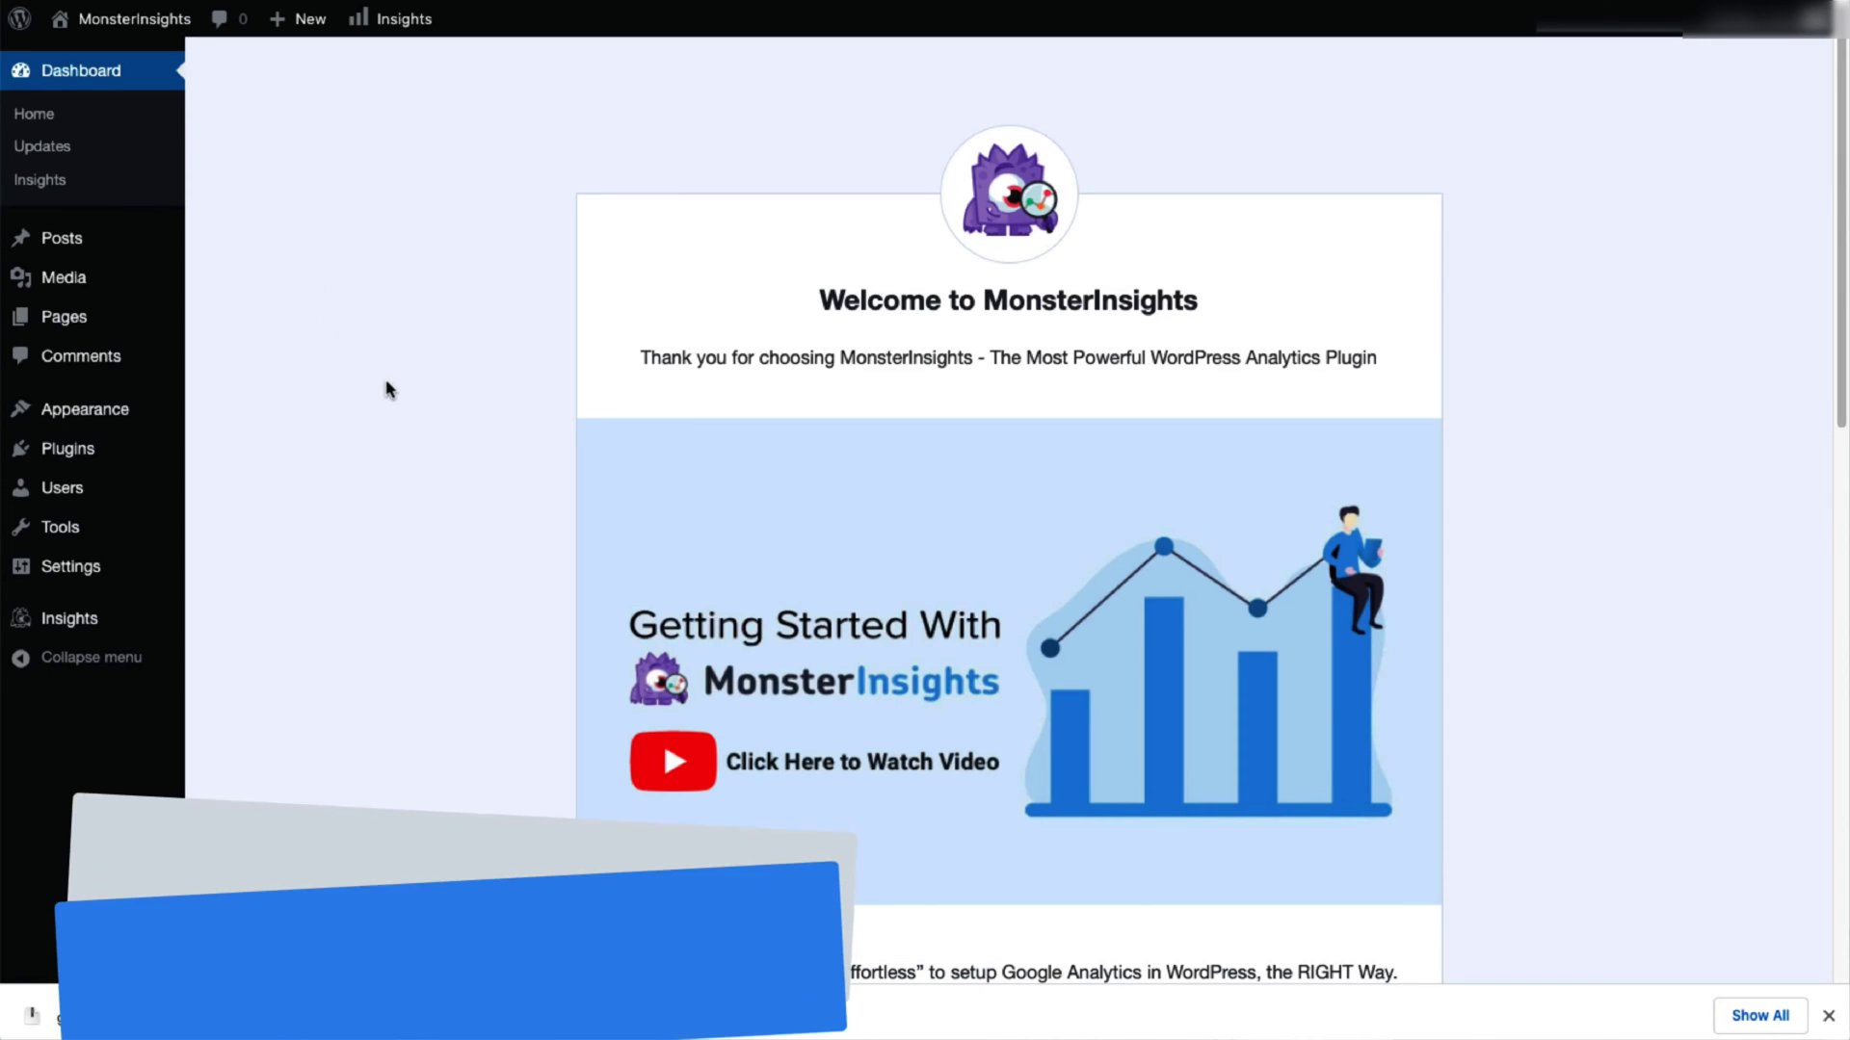
Step: Launch the MonsterInsights setup wizard and save Ecommerce as the website category
drag(1842, 191, 1846, 266)
scroll(1638, 386, down, 5)
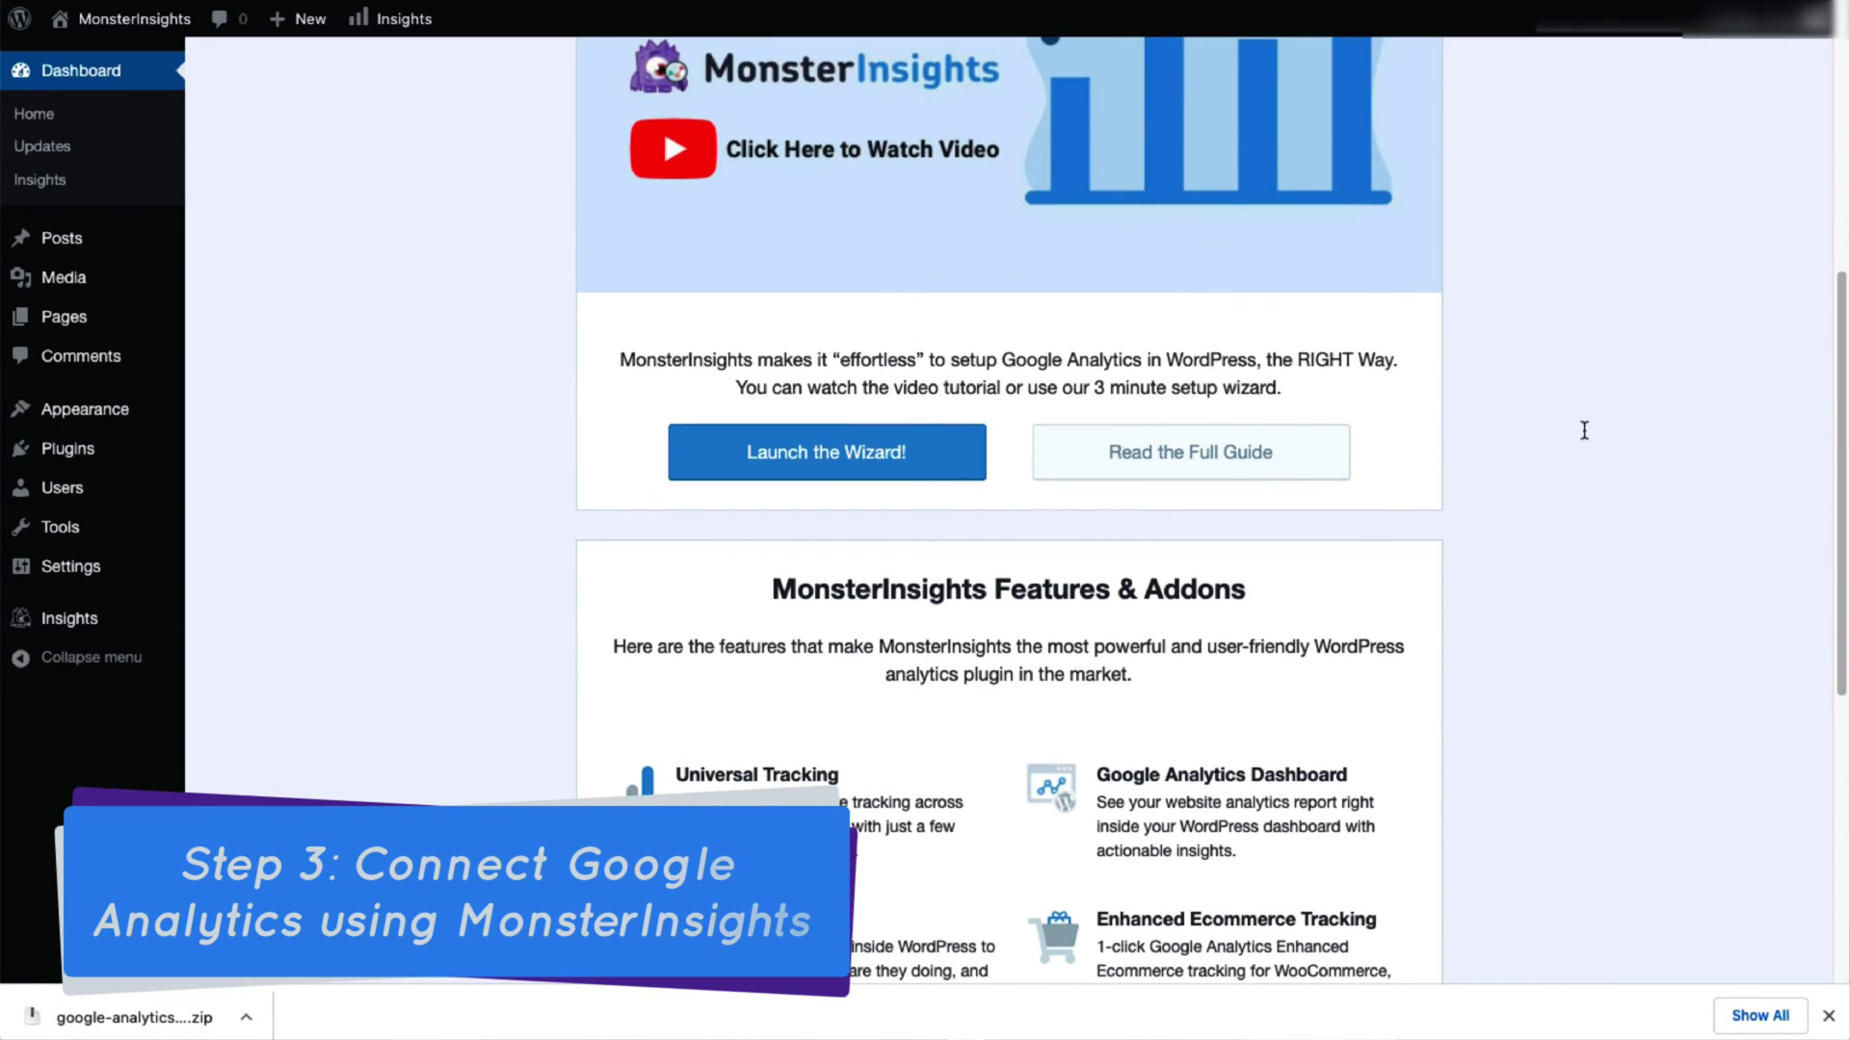
click(881, 453)
click(562, 645)
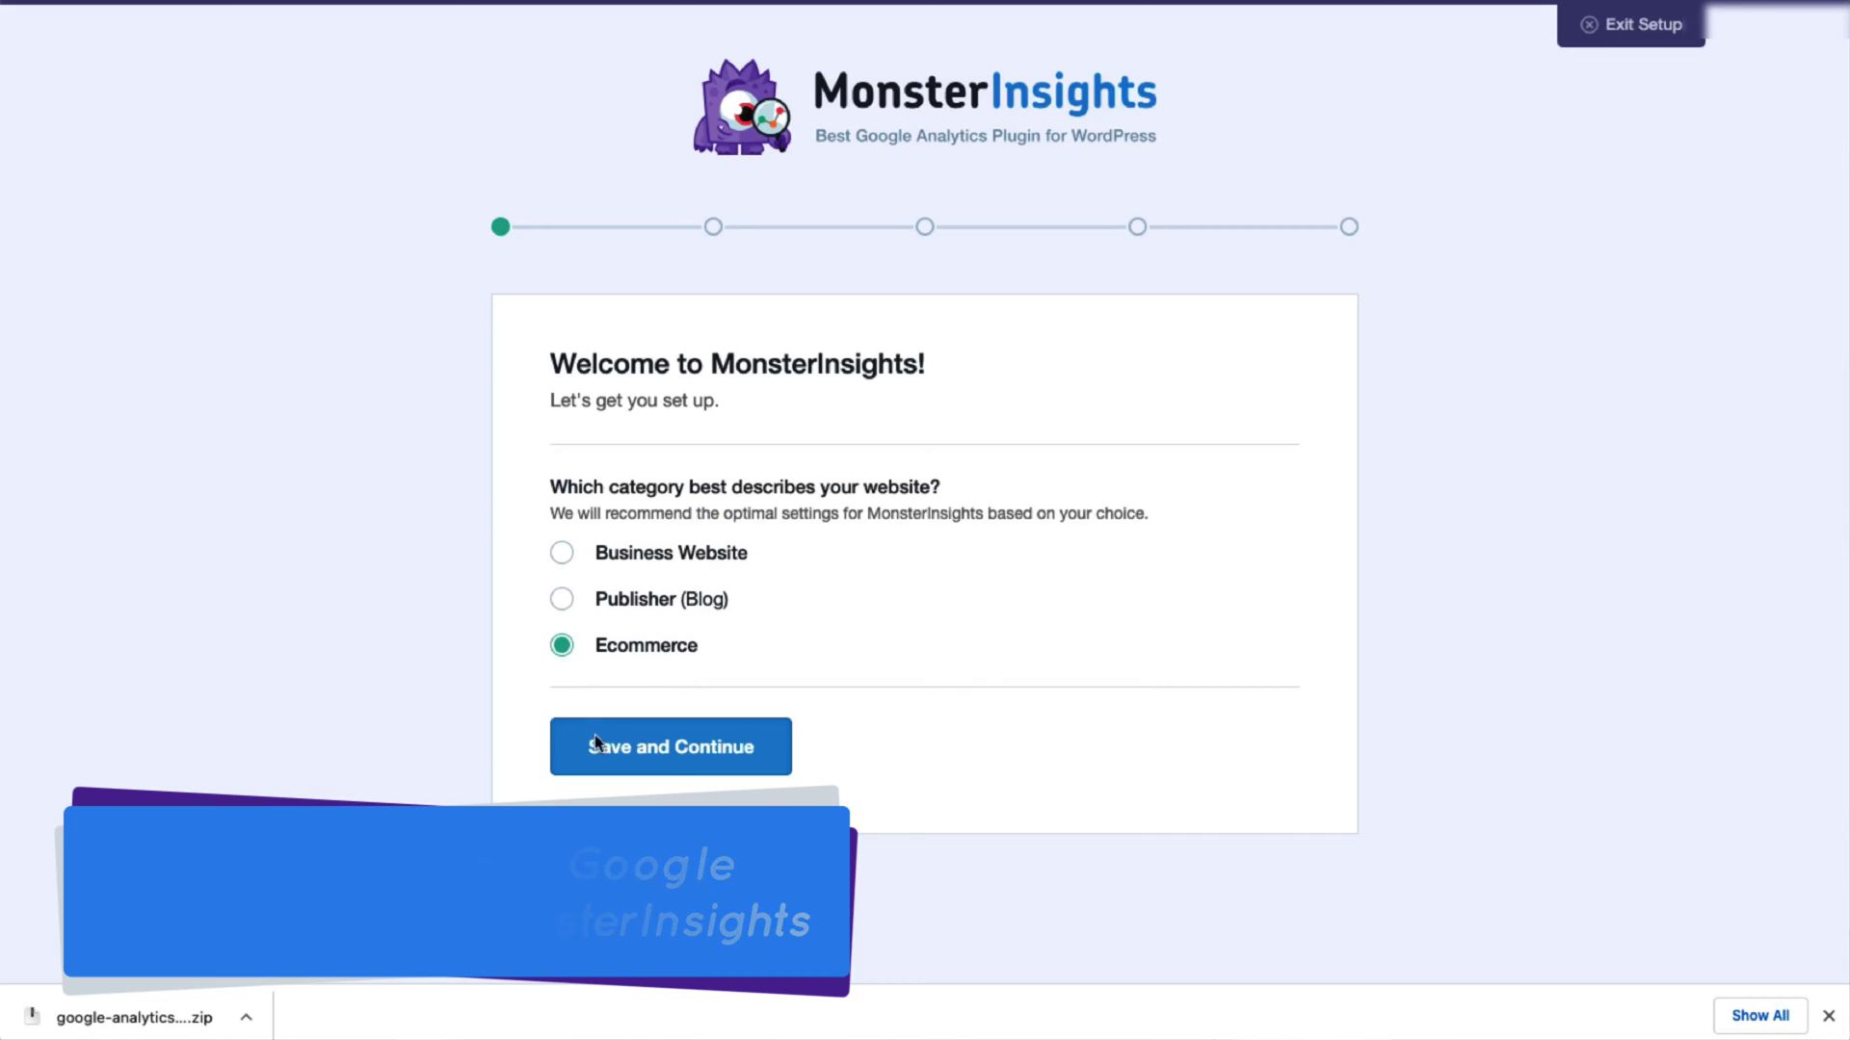
click(595, 744)
Step: Copy the license key from the MonsterInsights account into the setup wizard's license field and start connecting MonsterInsights to Google Analytics
click(703, 598)
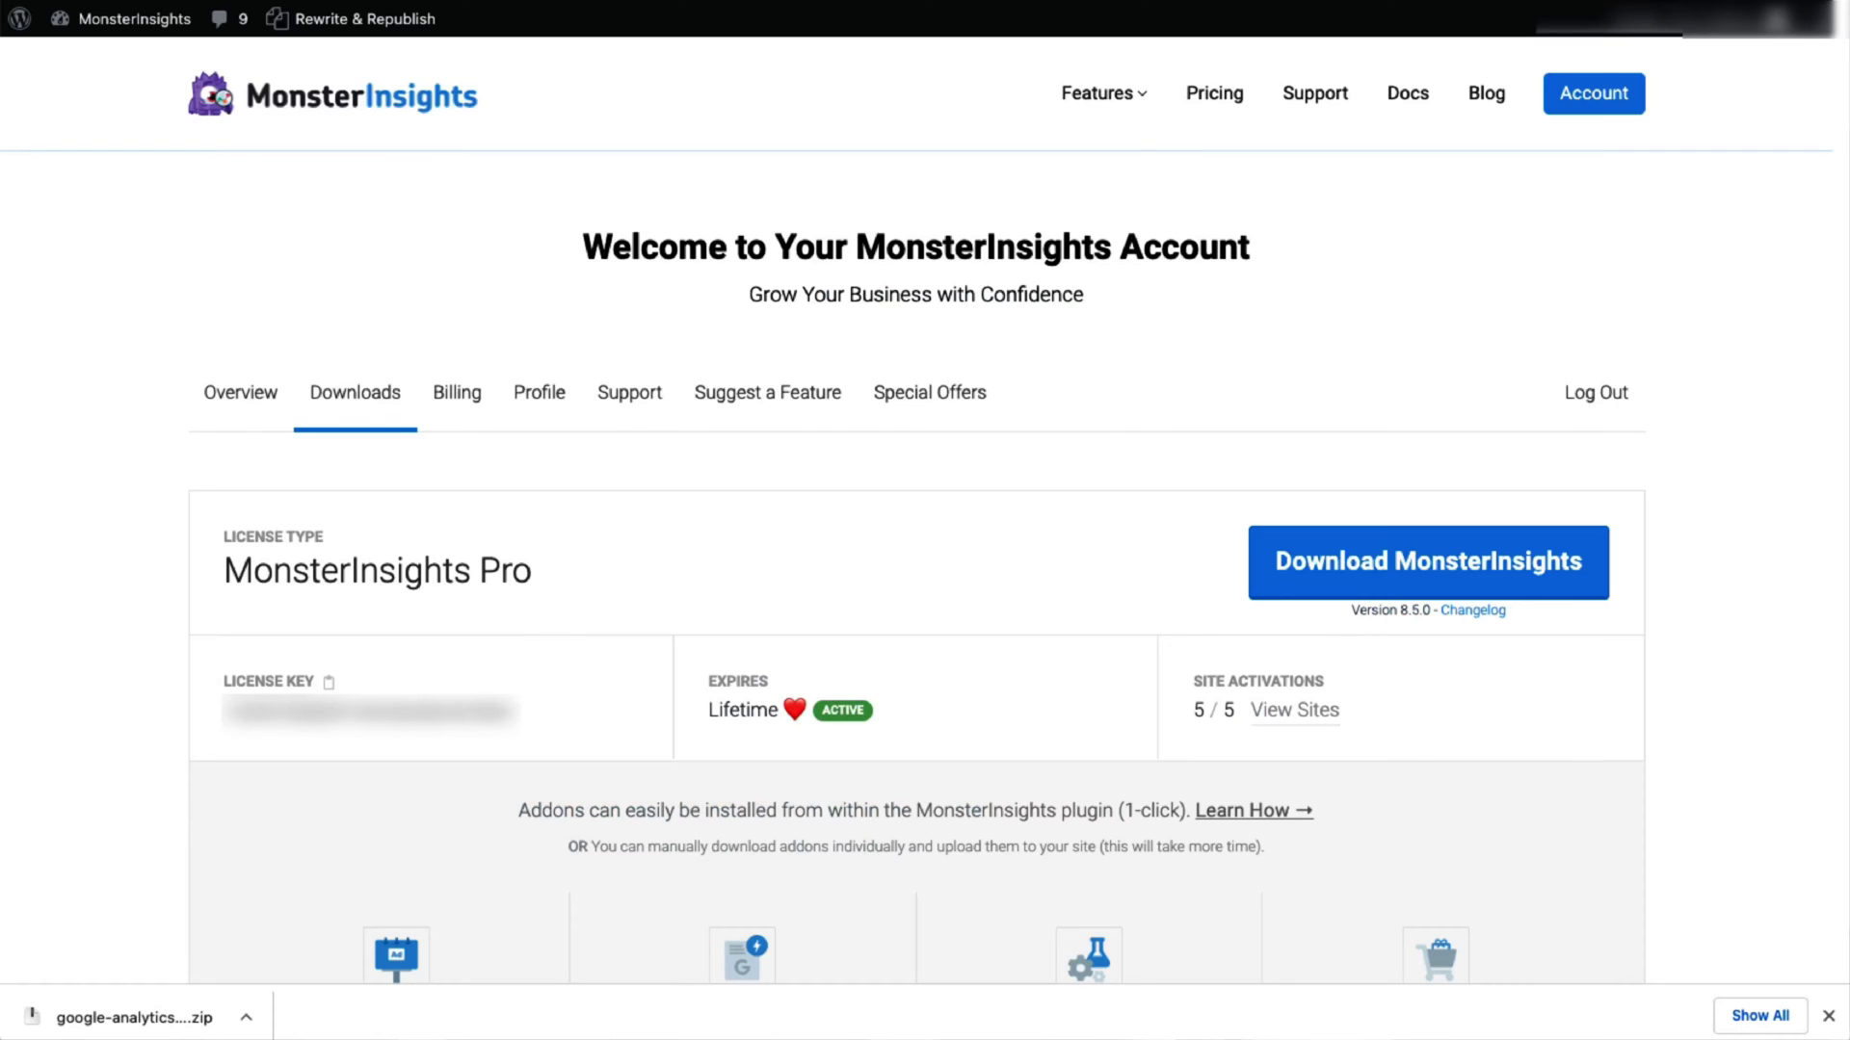
click(329, 683)
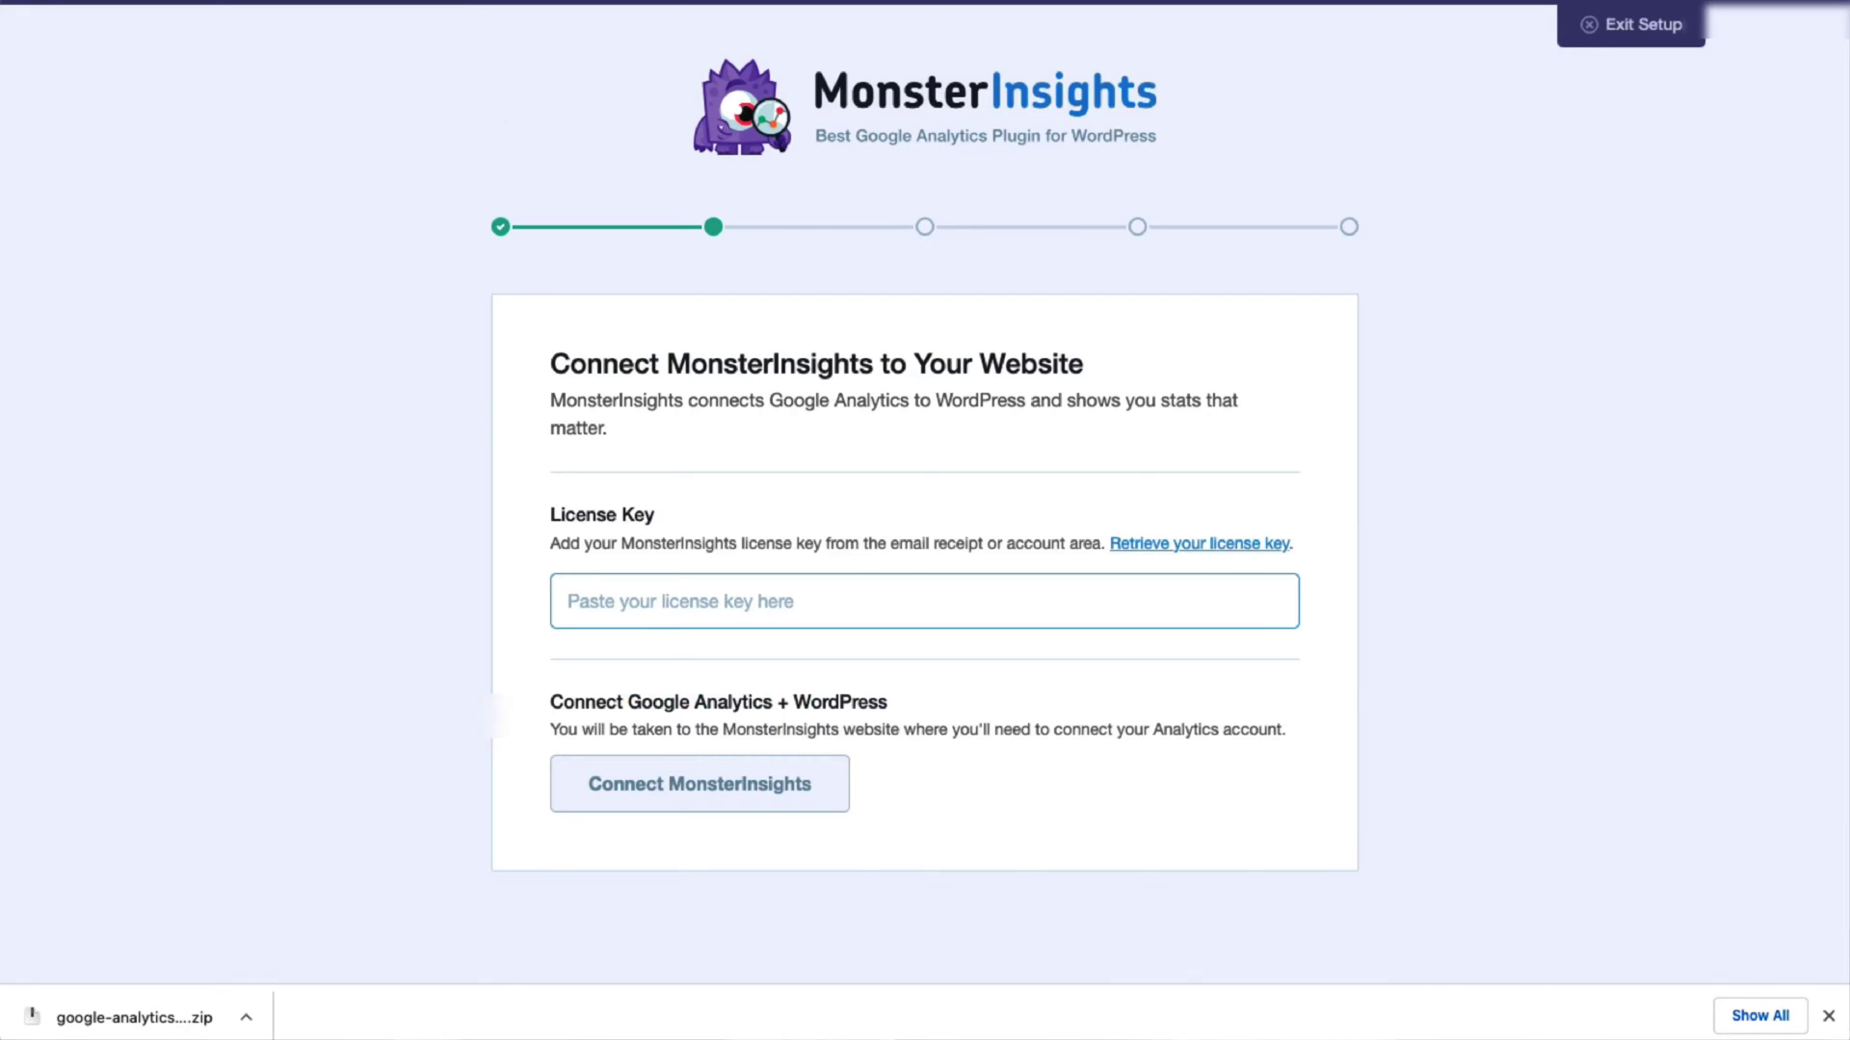
right_click(604, 611)
click(638, 757)
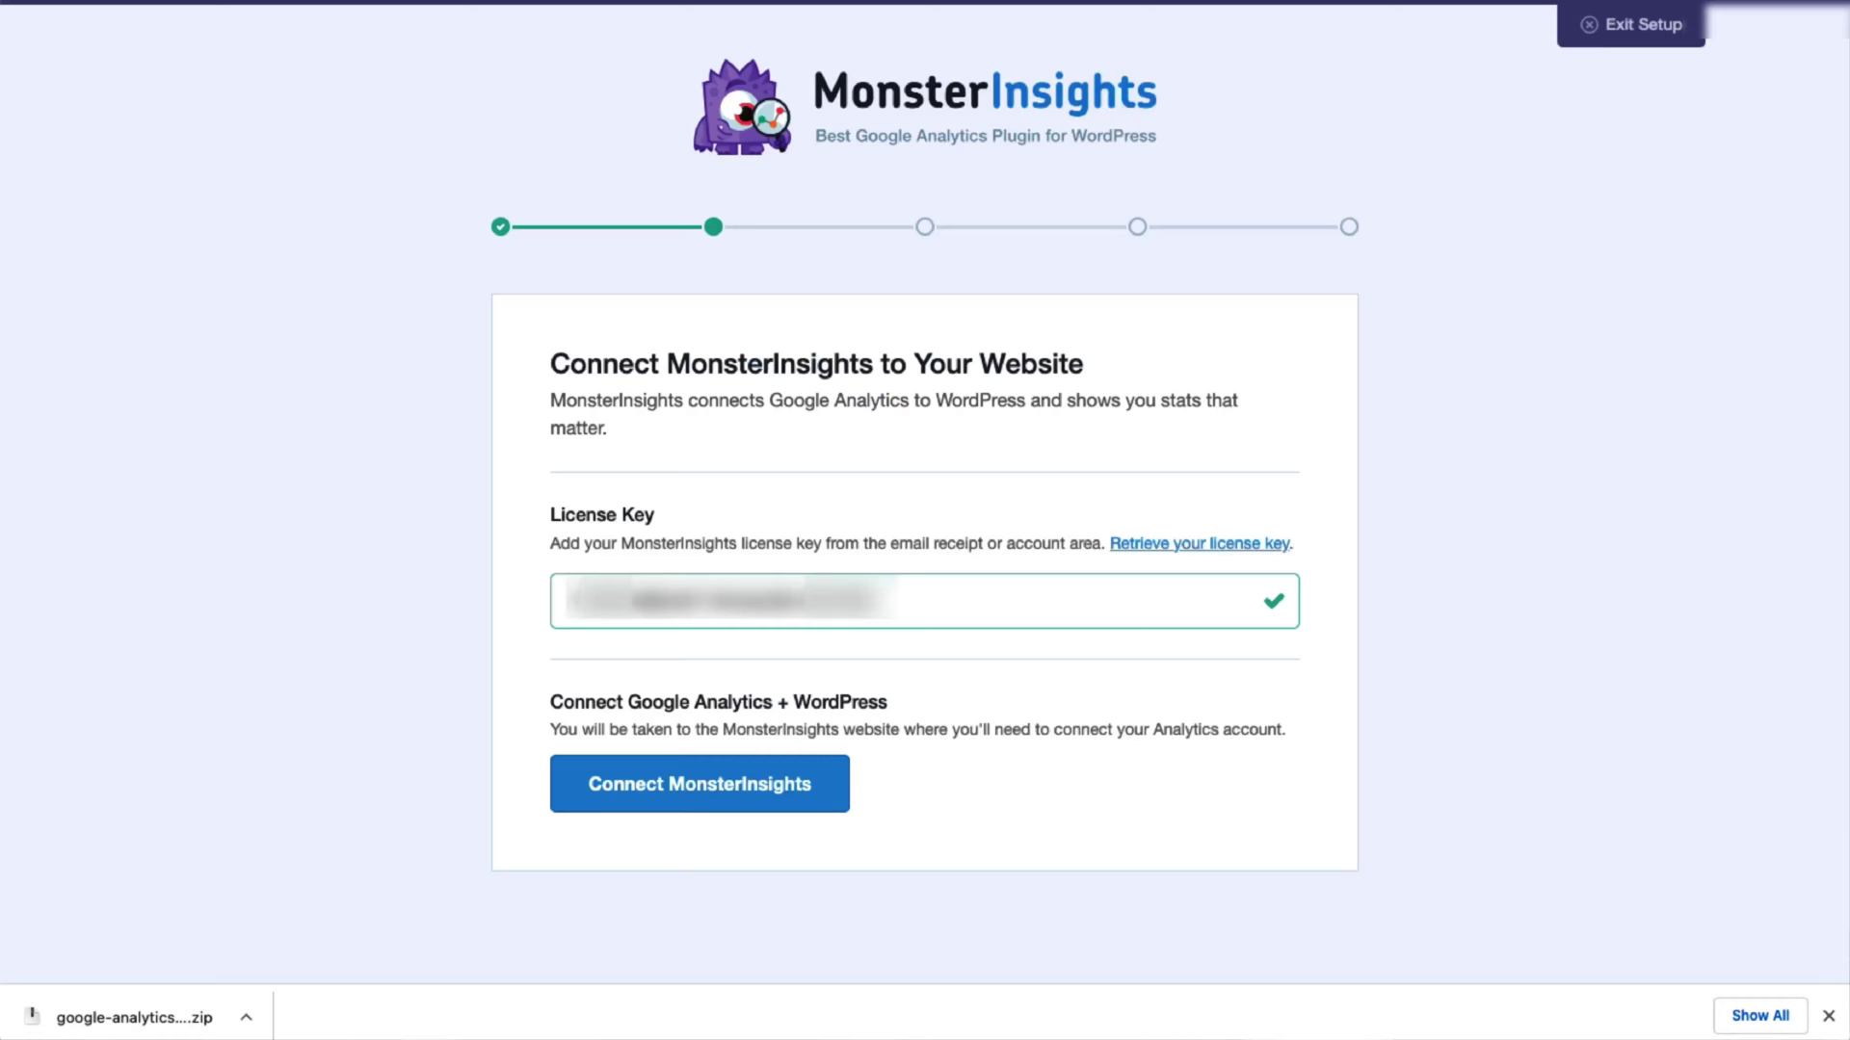
click(713, 780)
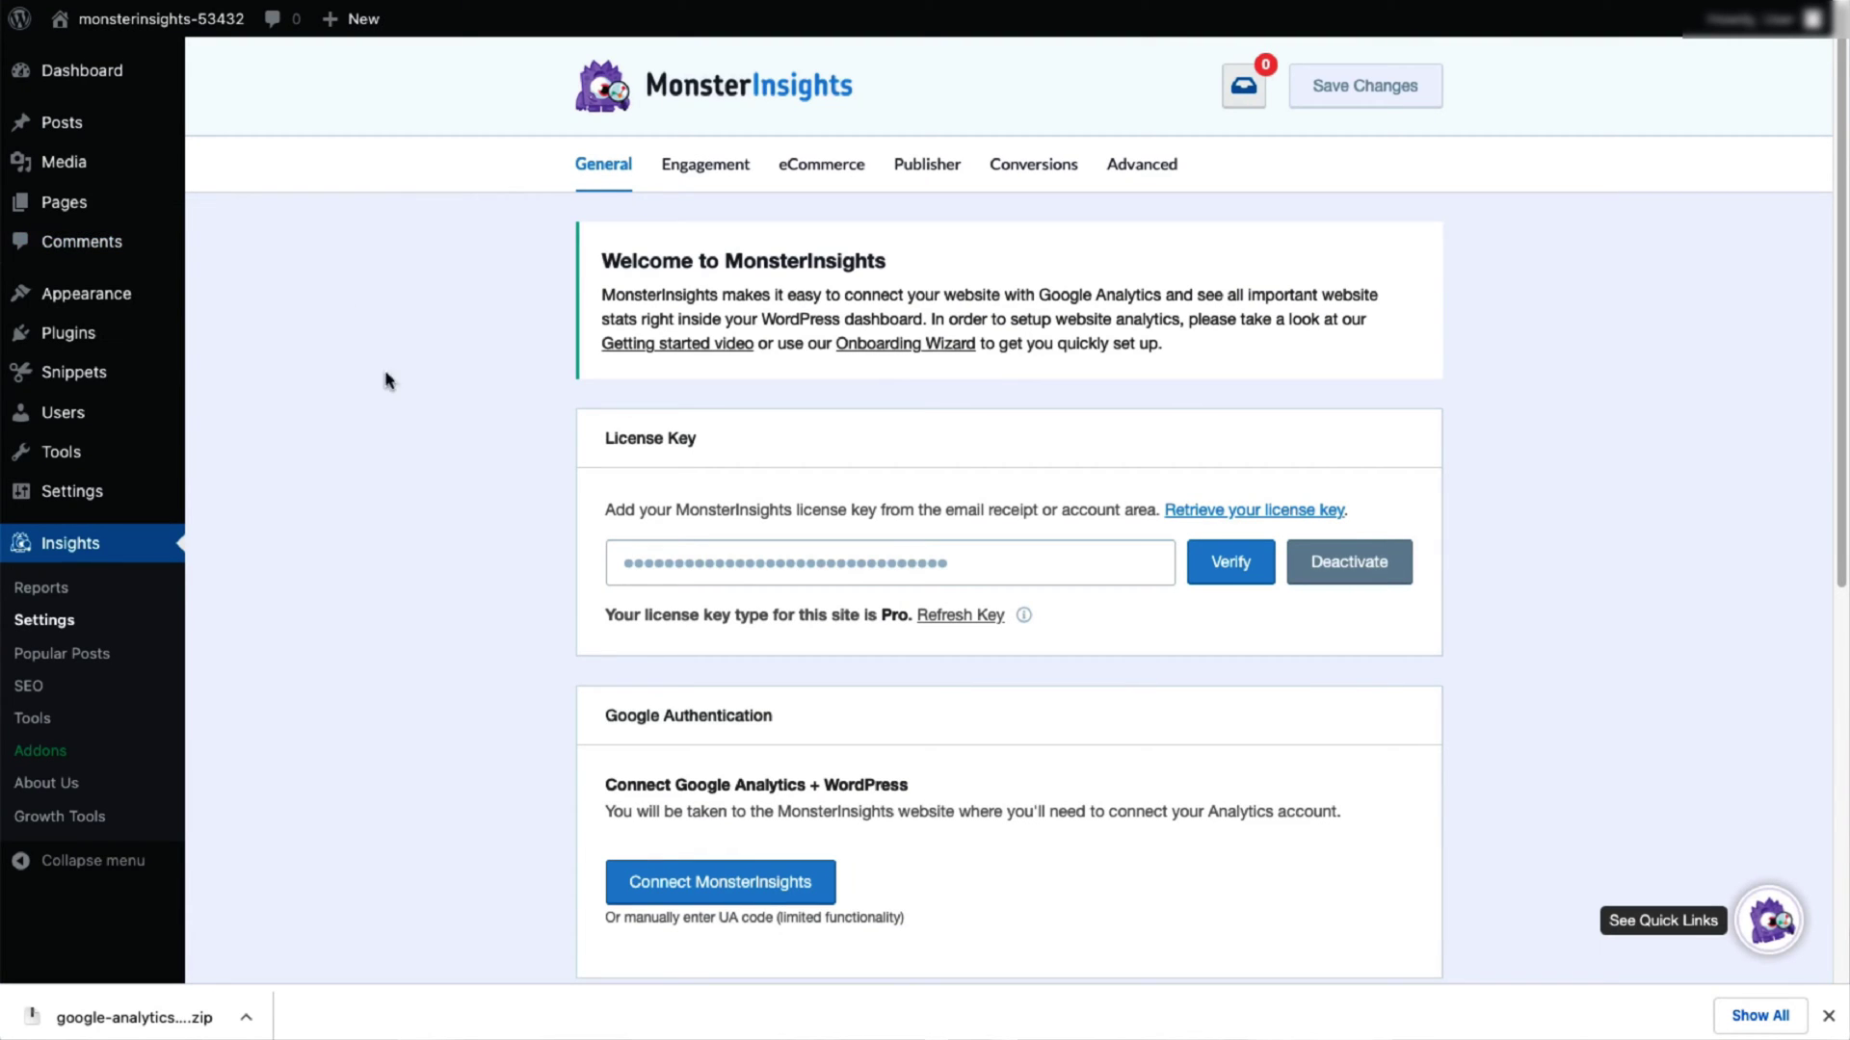
click(718, 881)
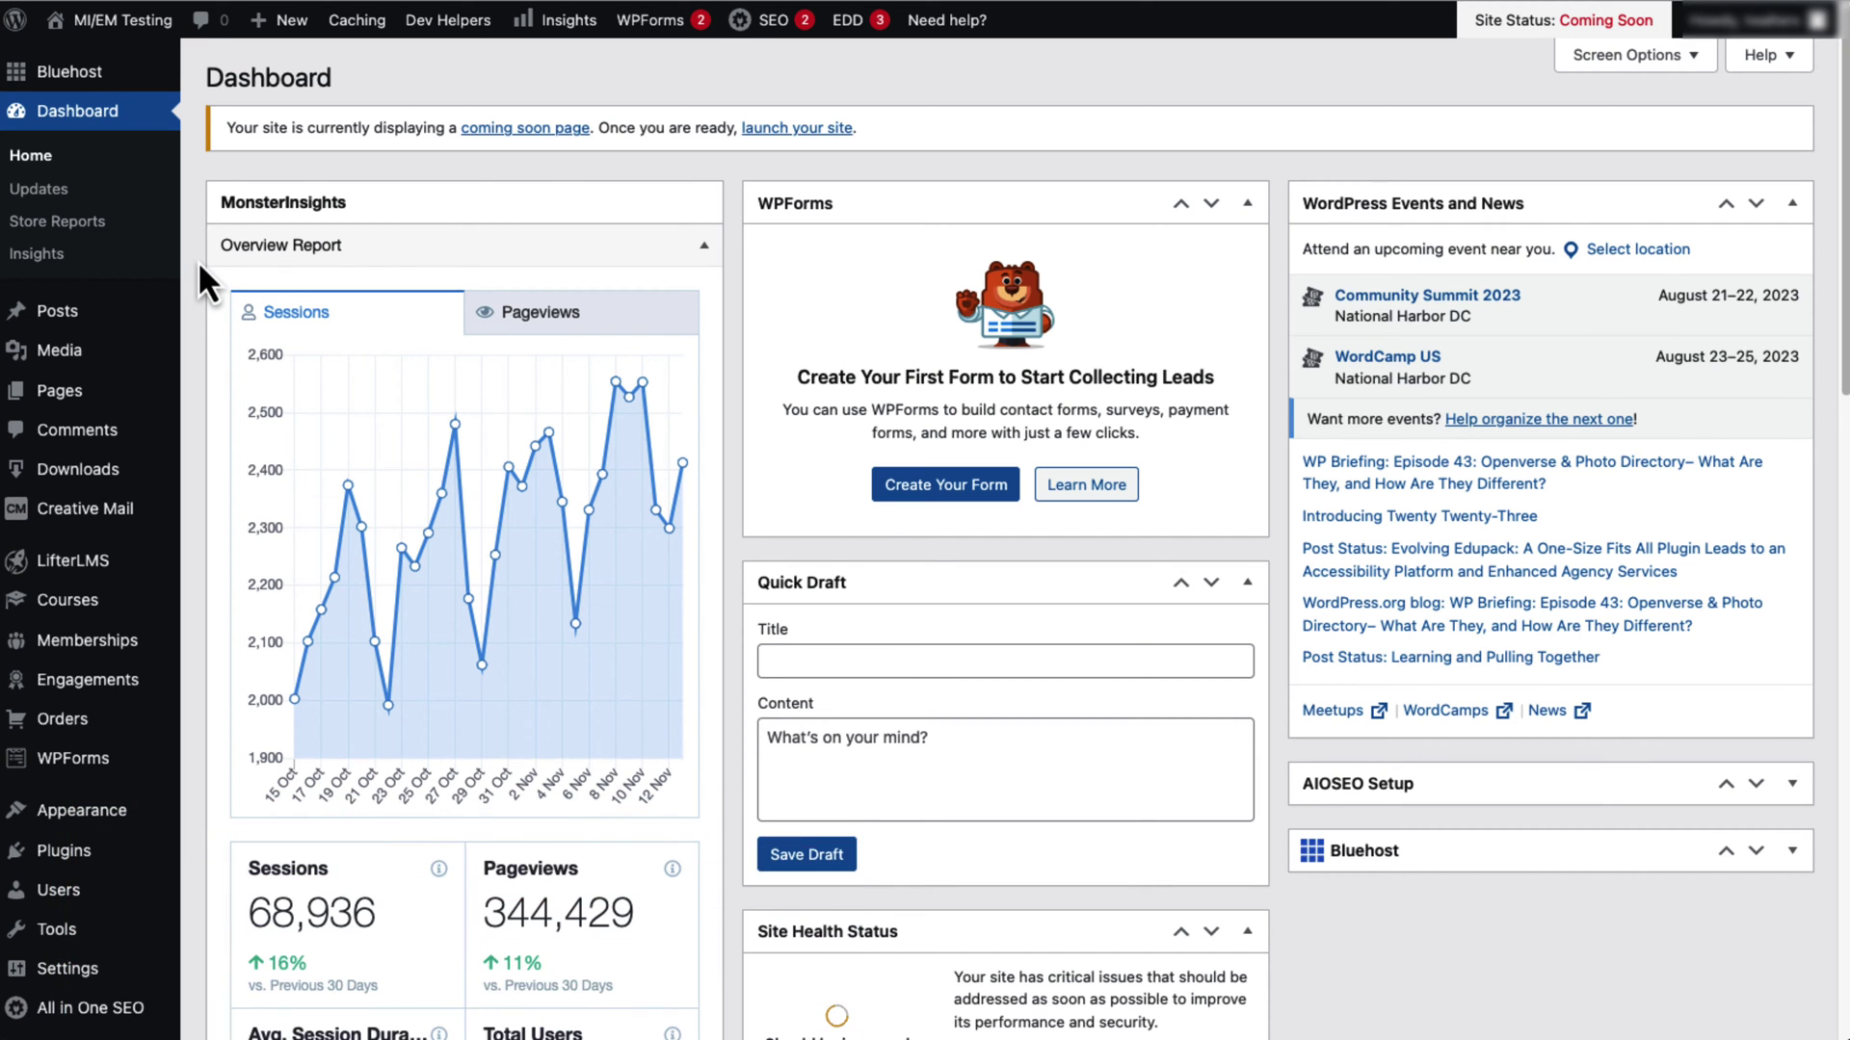
Step: Open the MonsterInsights addons page and activate the Ads addon
scroll(198, 268, down, 2)
scroll(197, 263, down, 5)
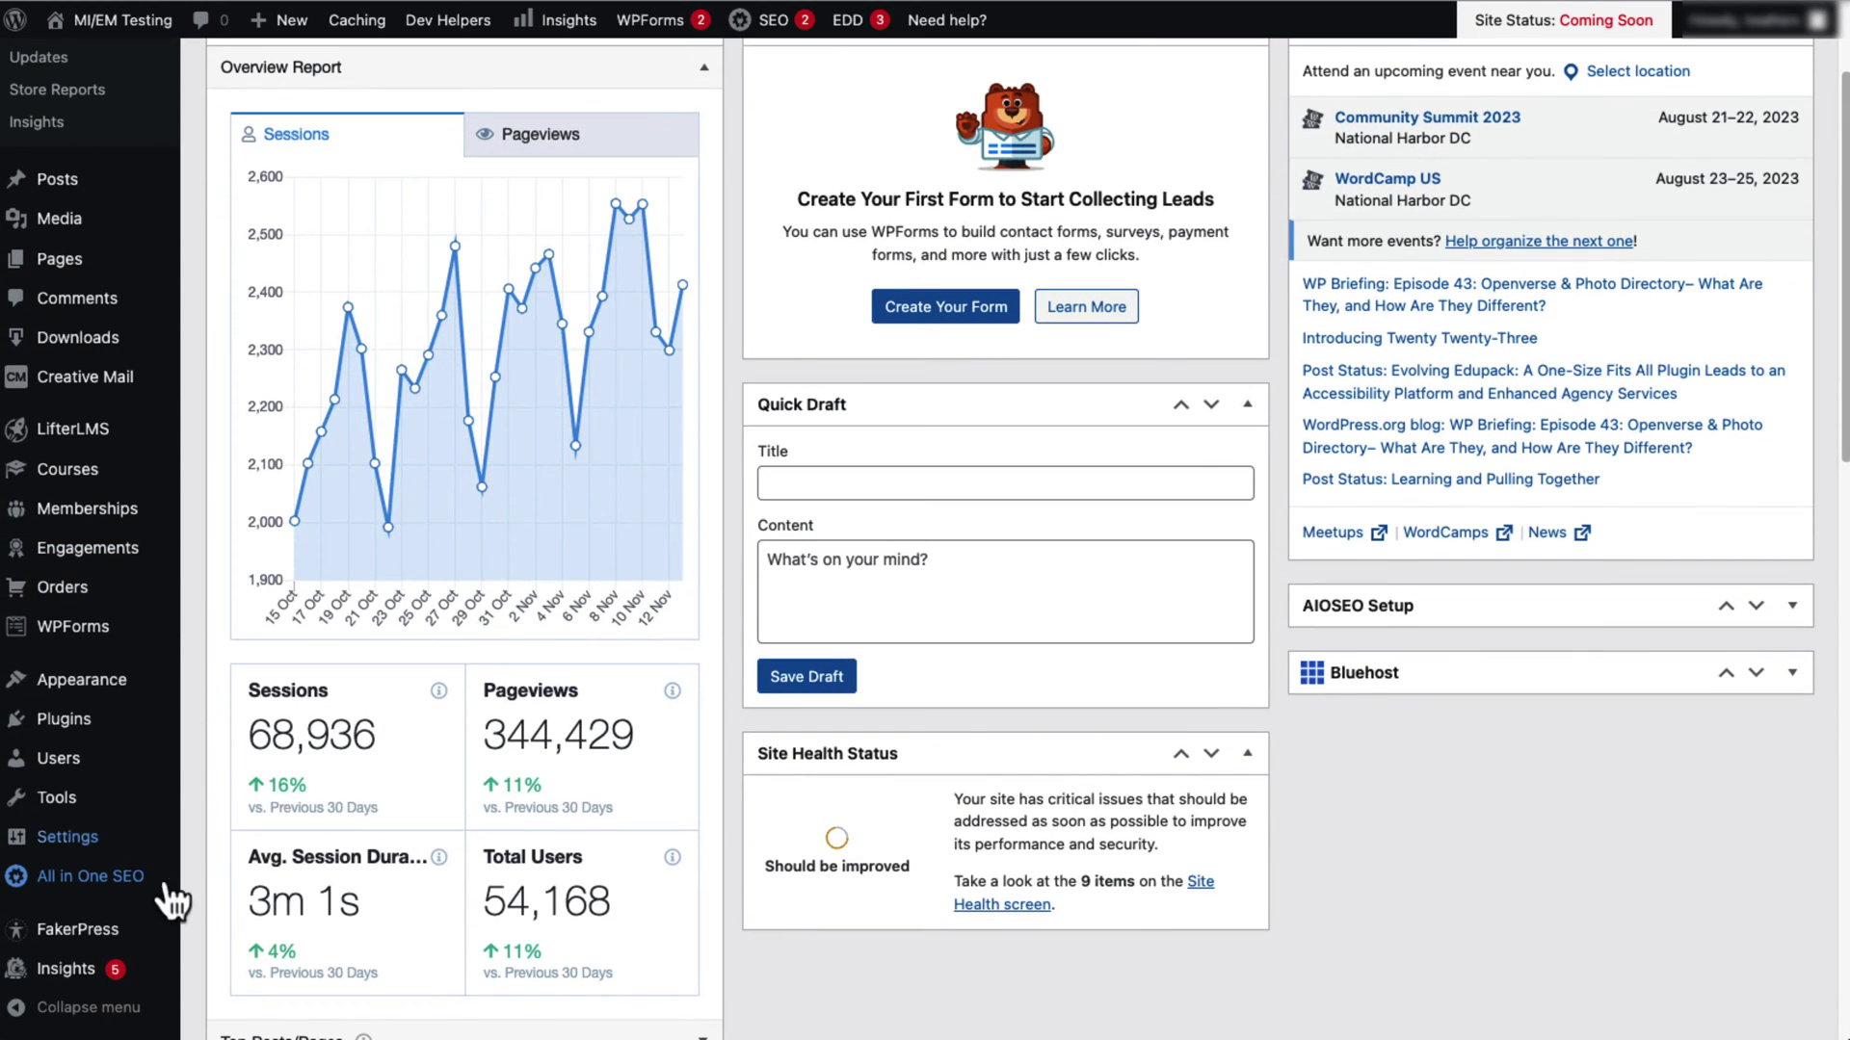
mouse_move(109, 978)
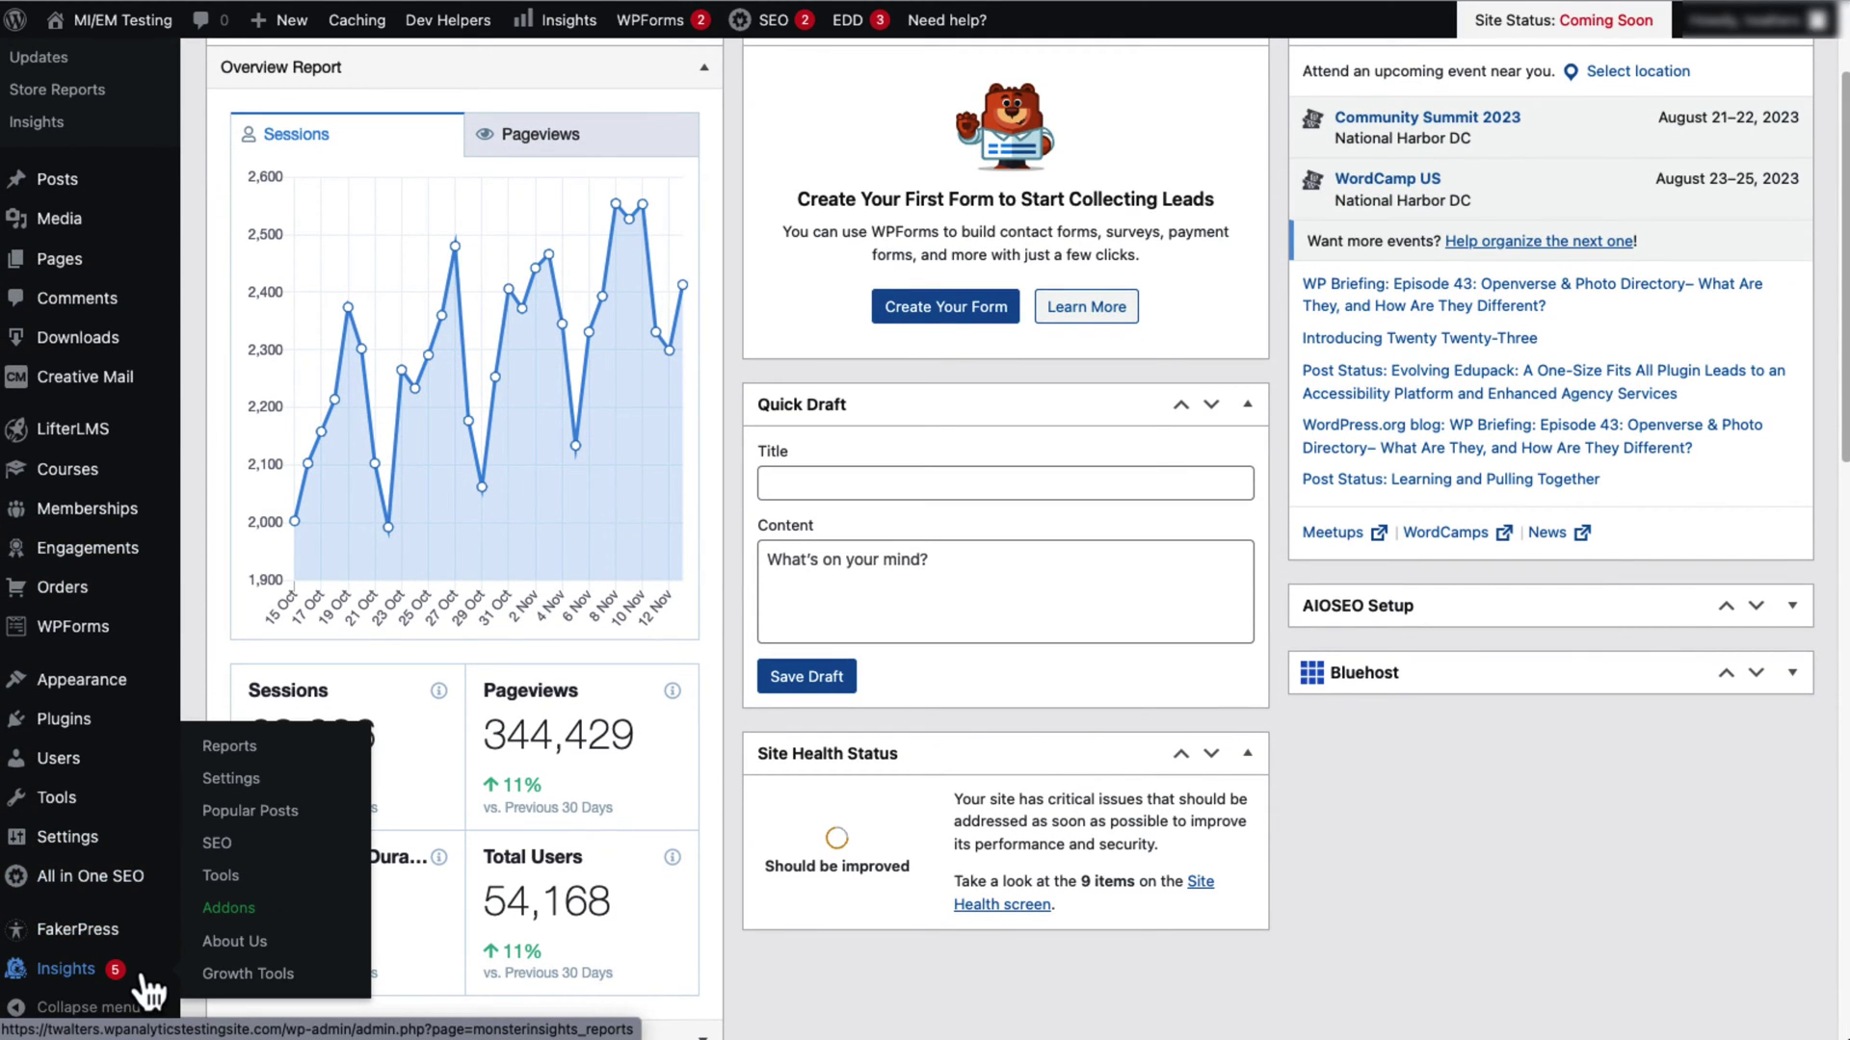
click(229, 915)
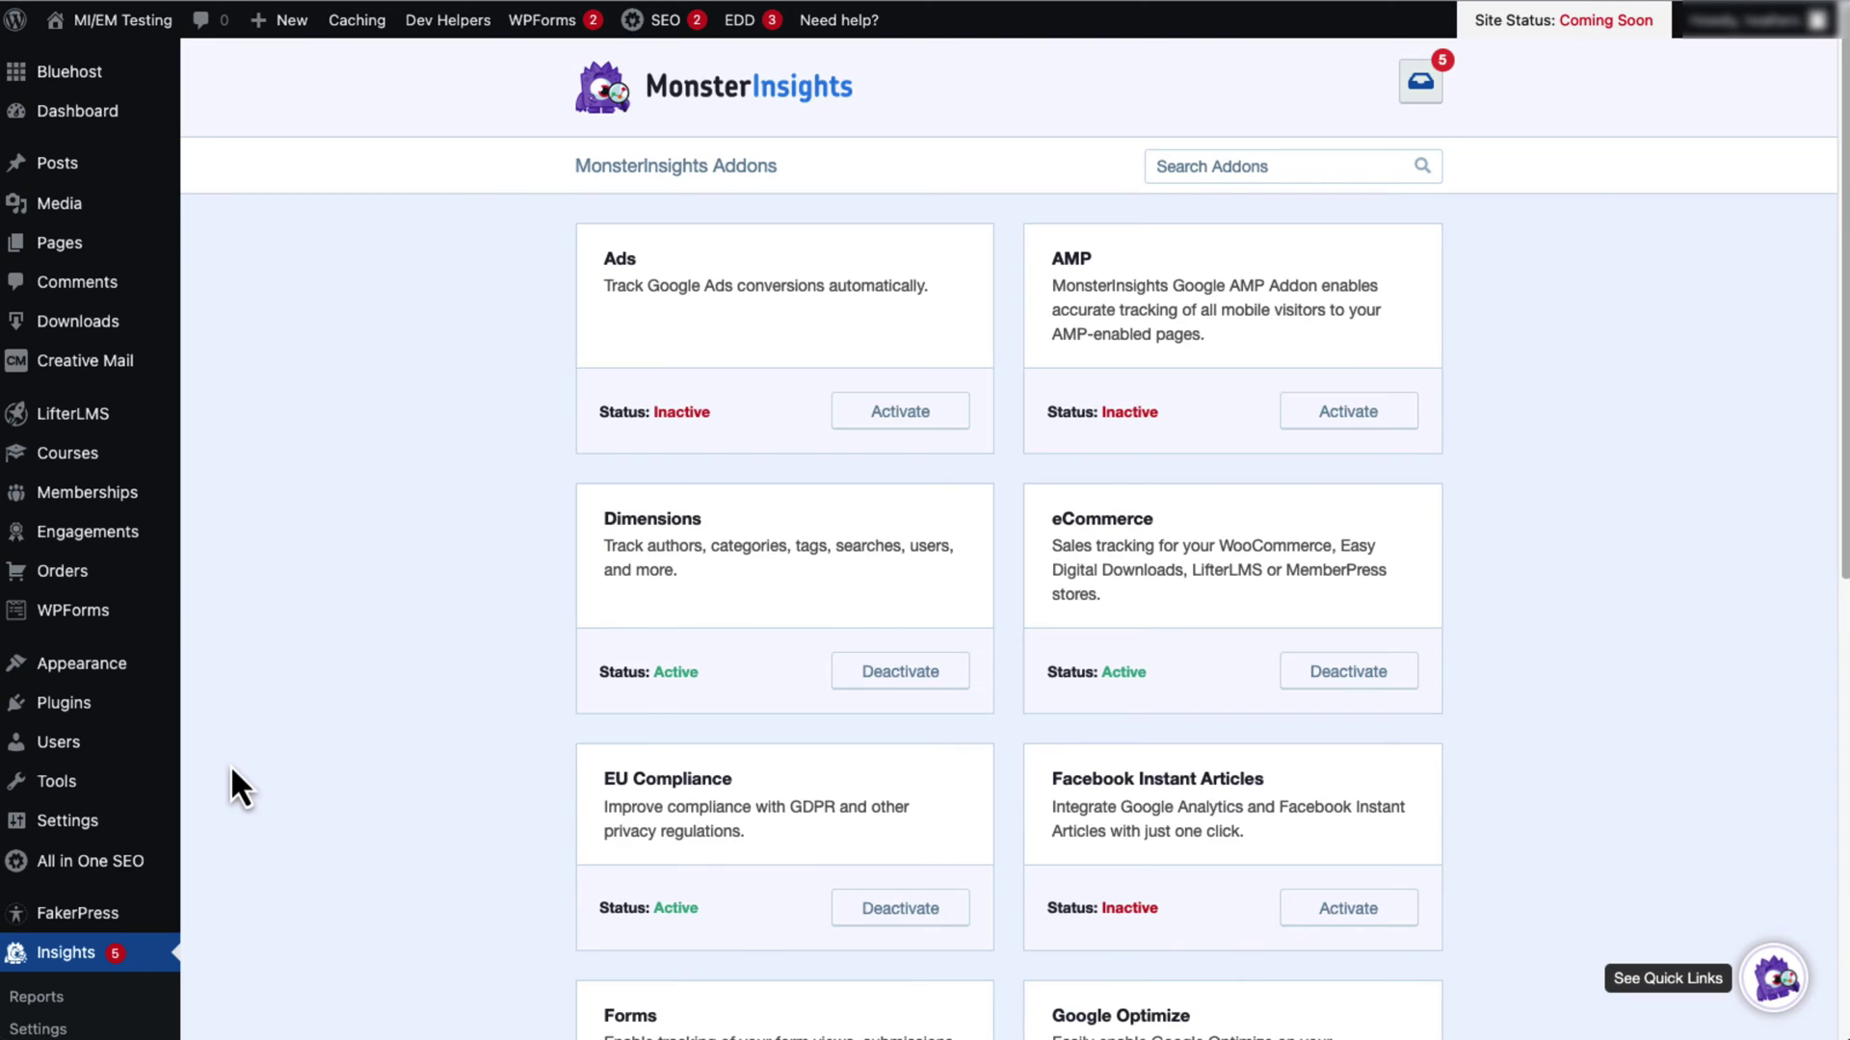
click(894, 414)
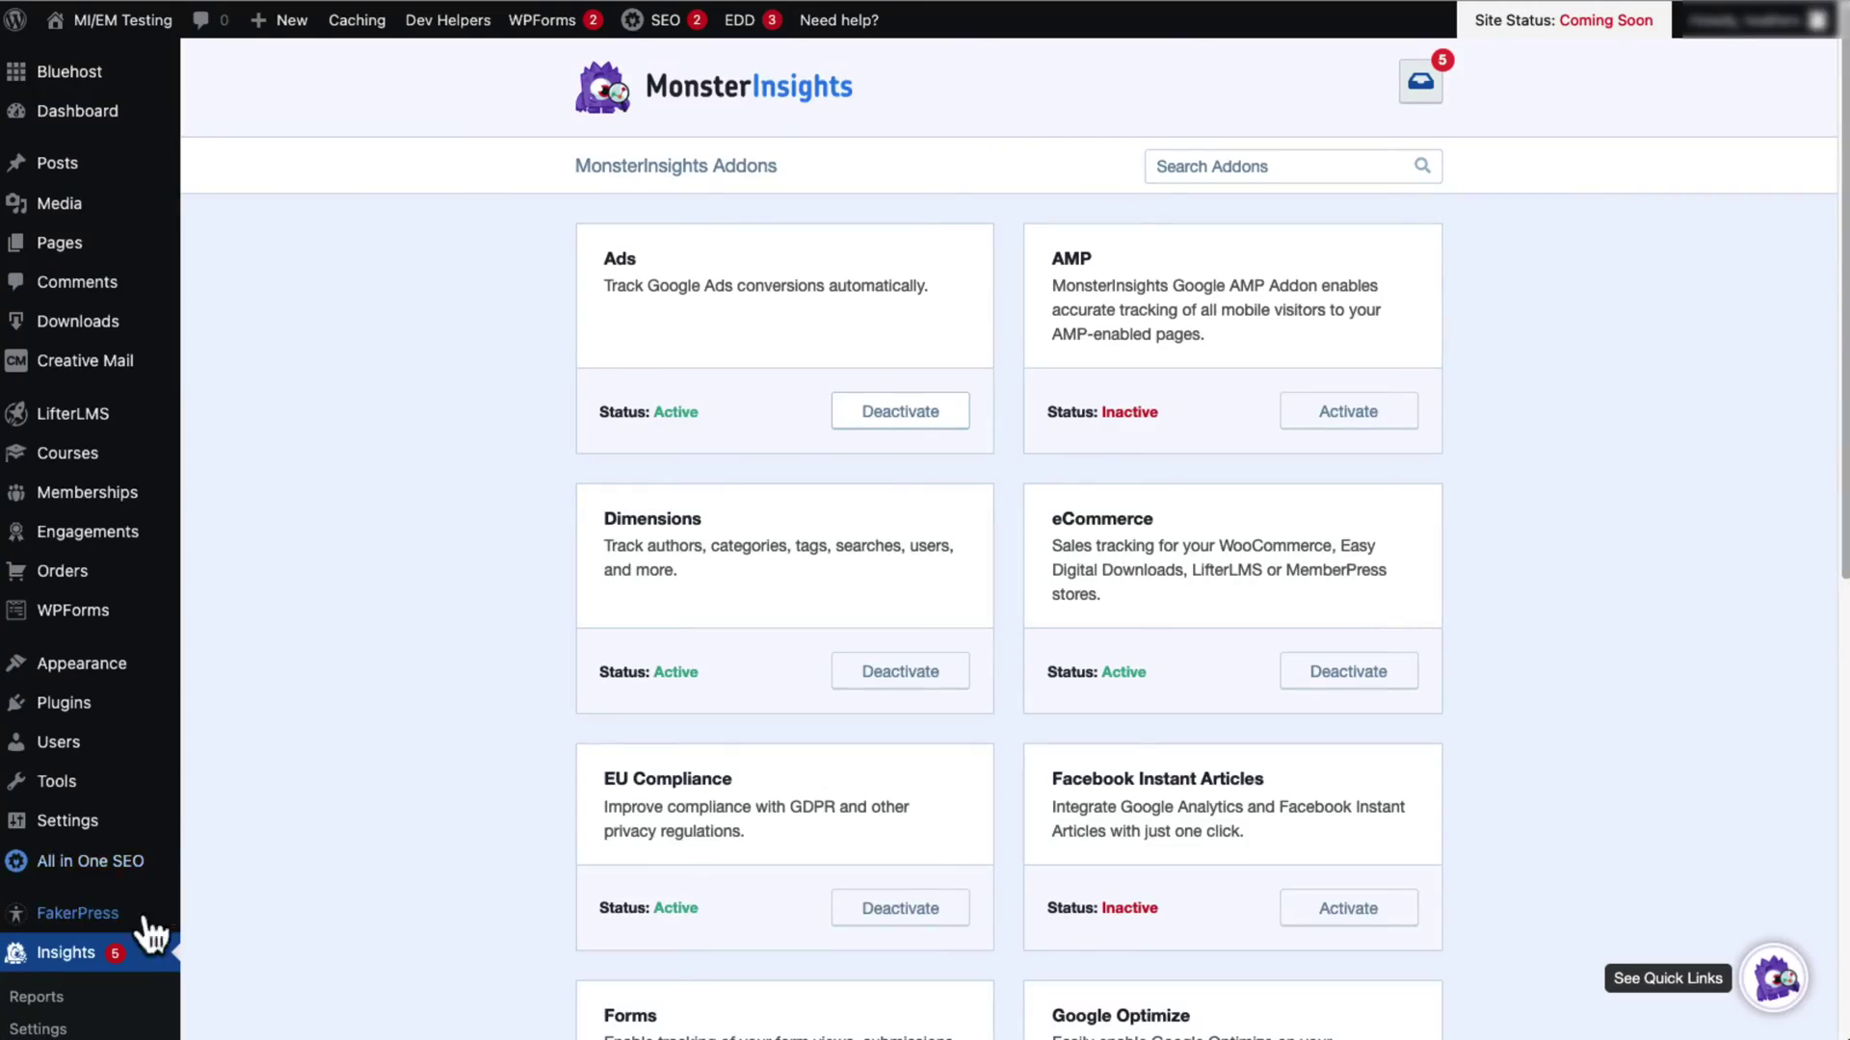
Step: Open the Google Ads tracking section in the MonsterInsights Publisher settings
scroll(135, 963, down, 2)
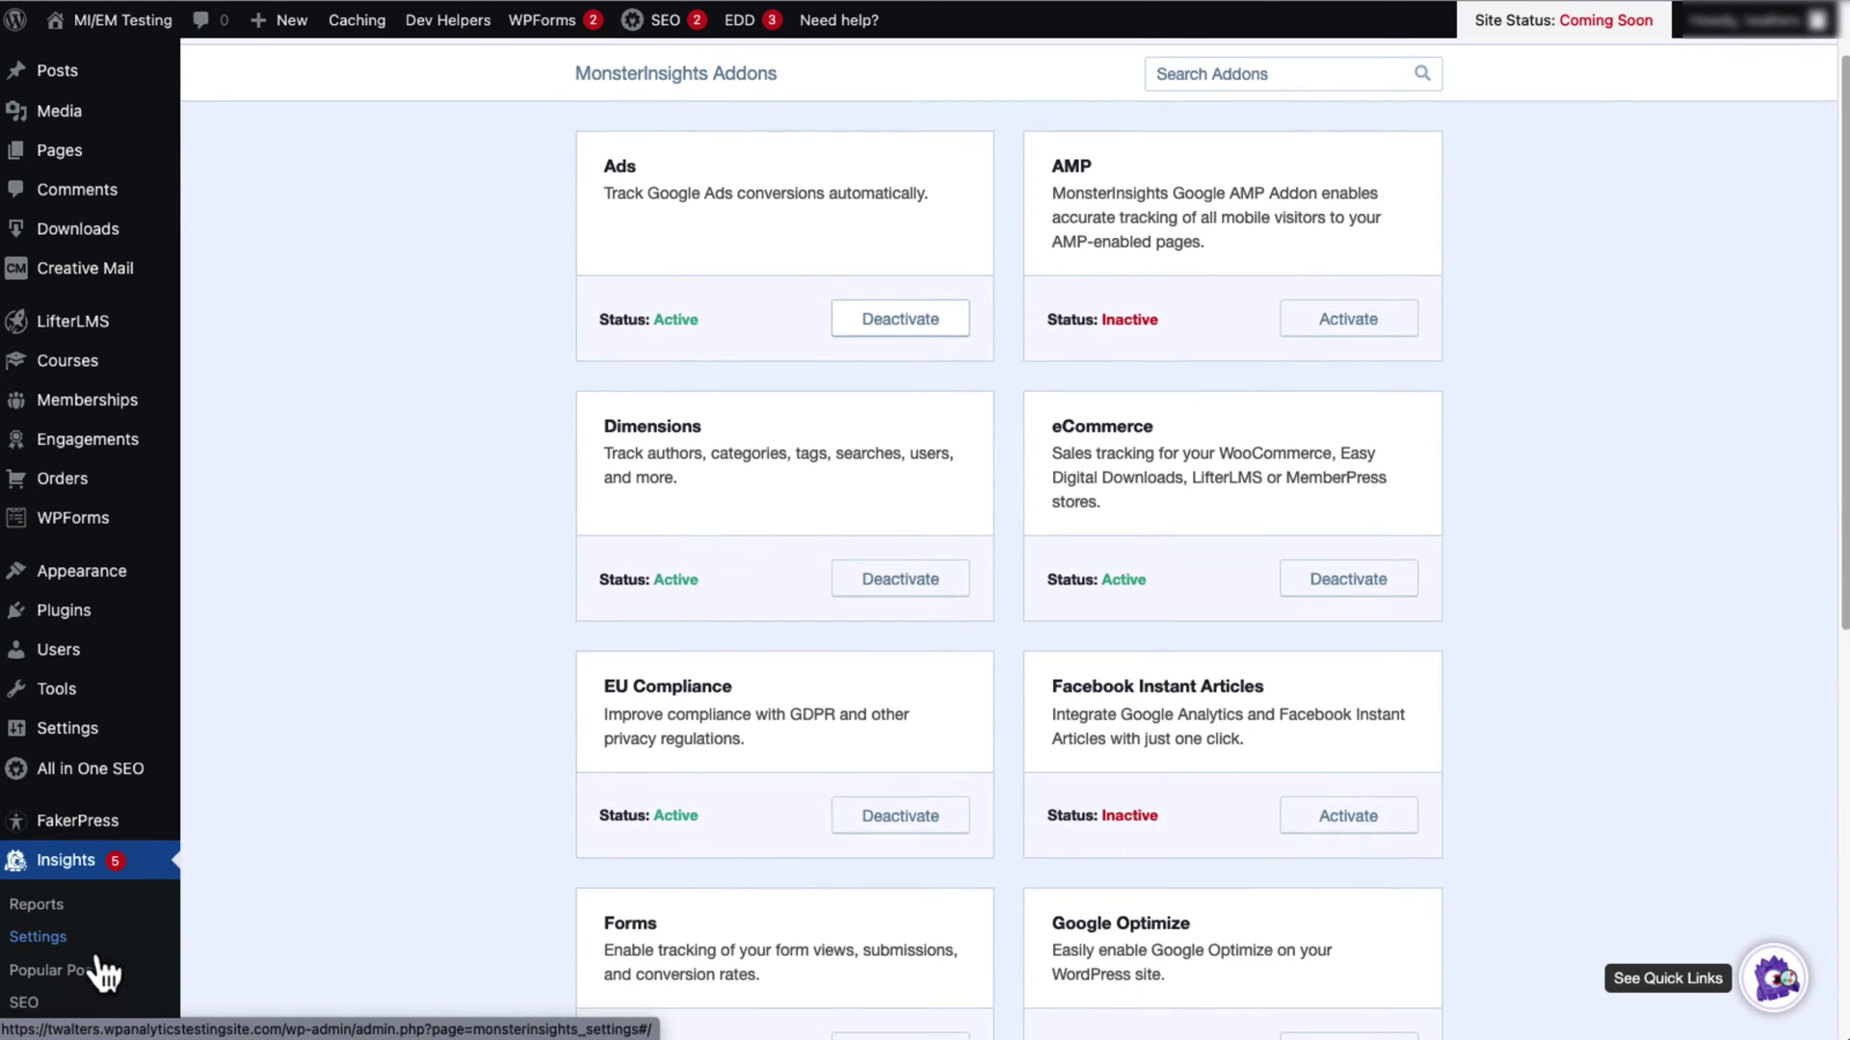
click(94, 952)
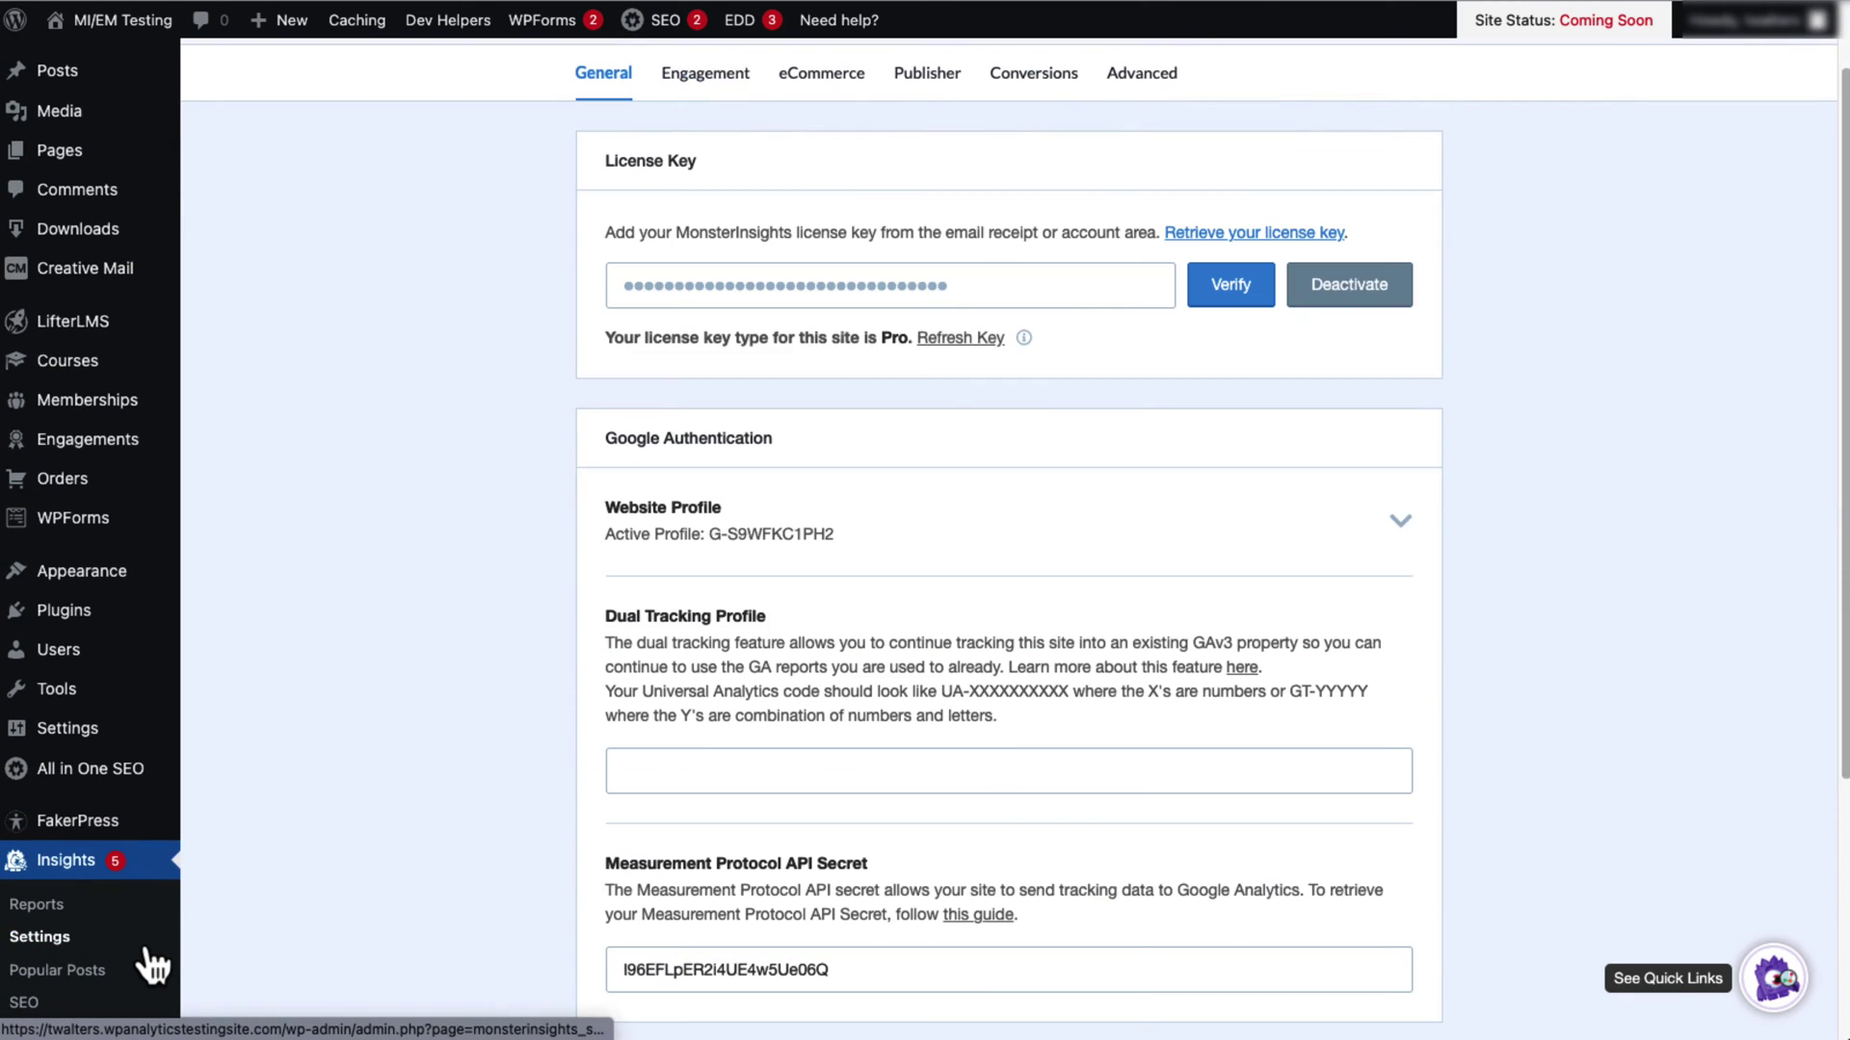
click(927, 82)
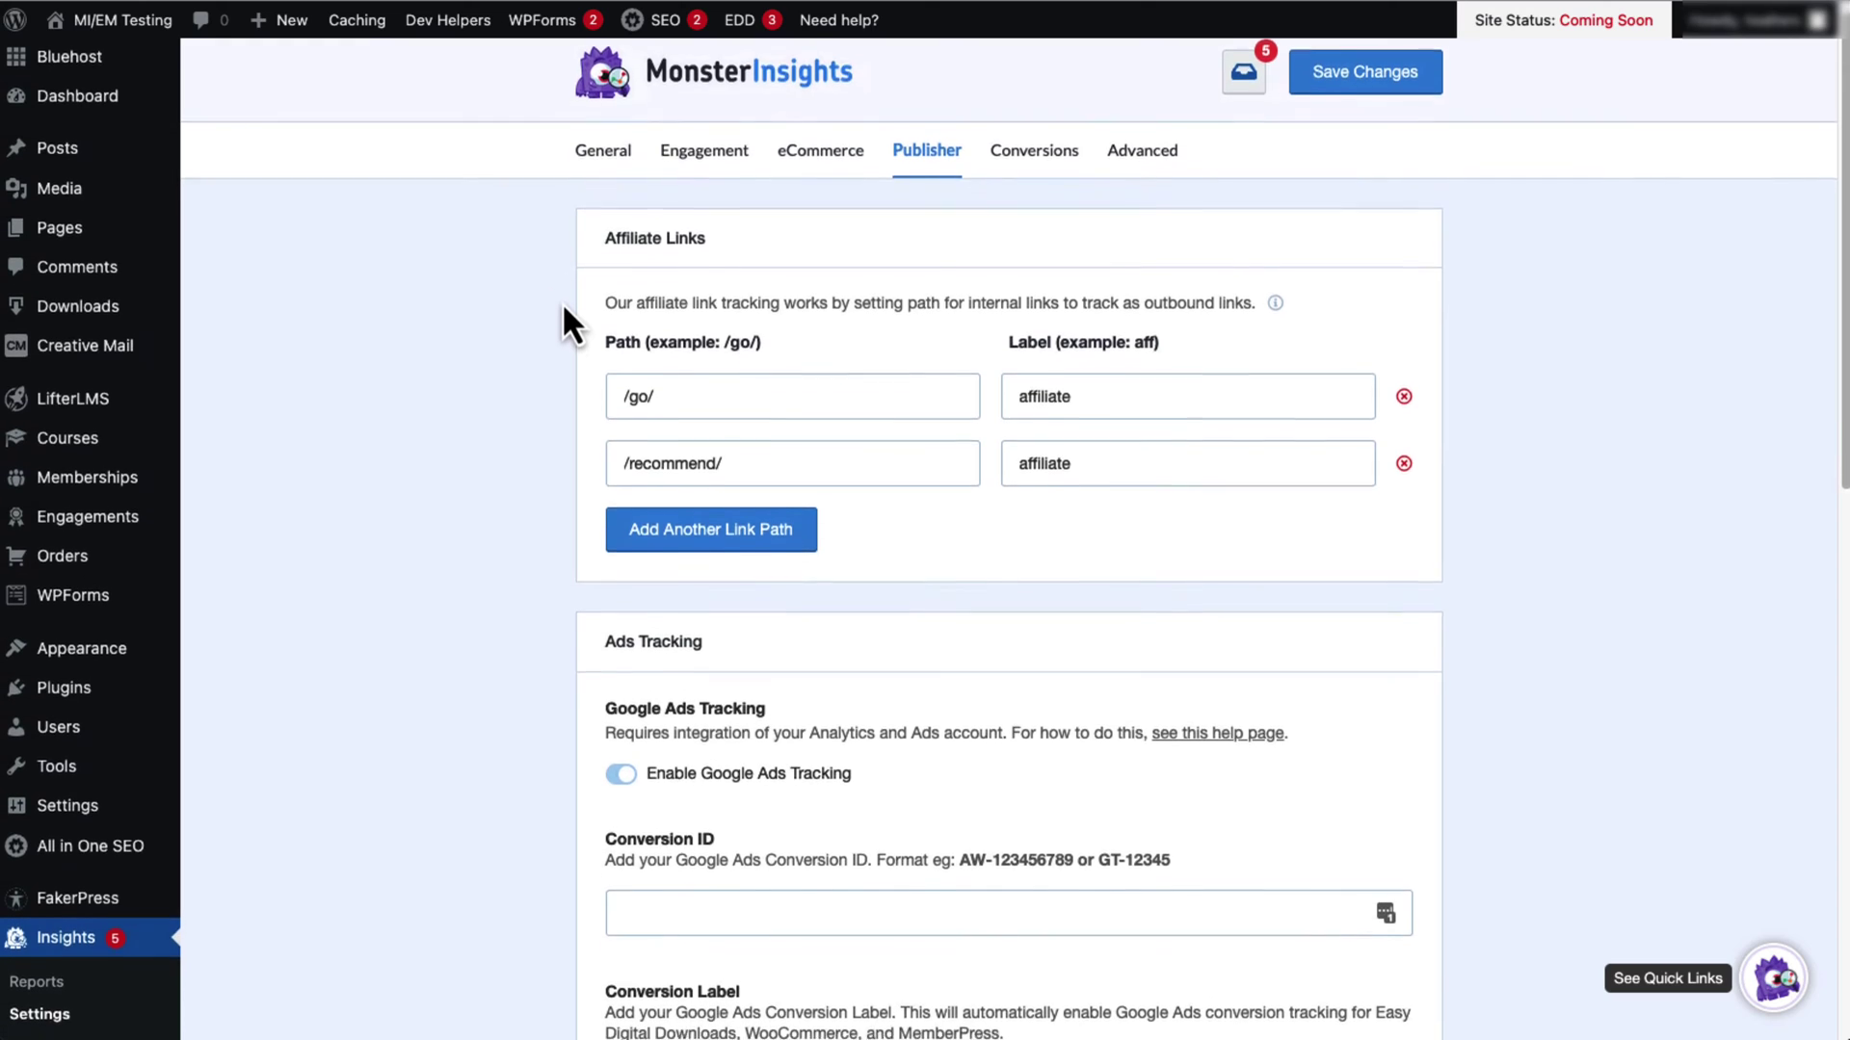
scroll(568, 346, down, 3)
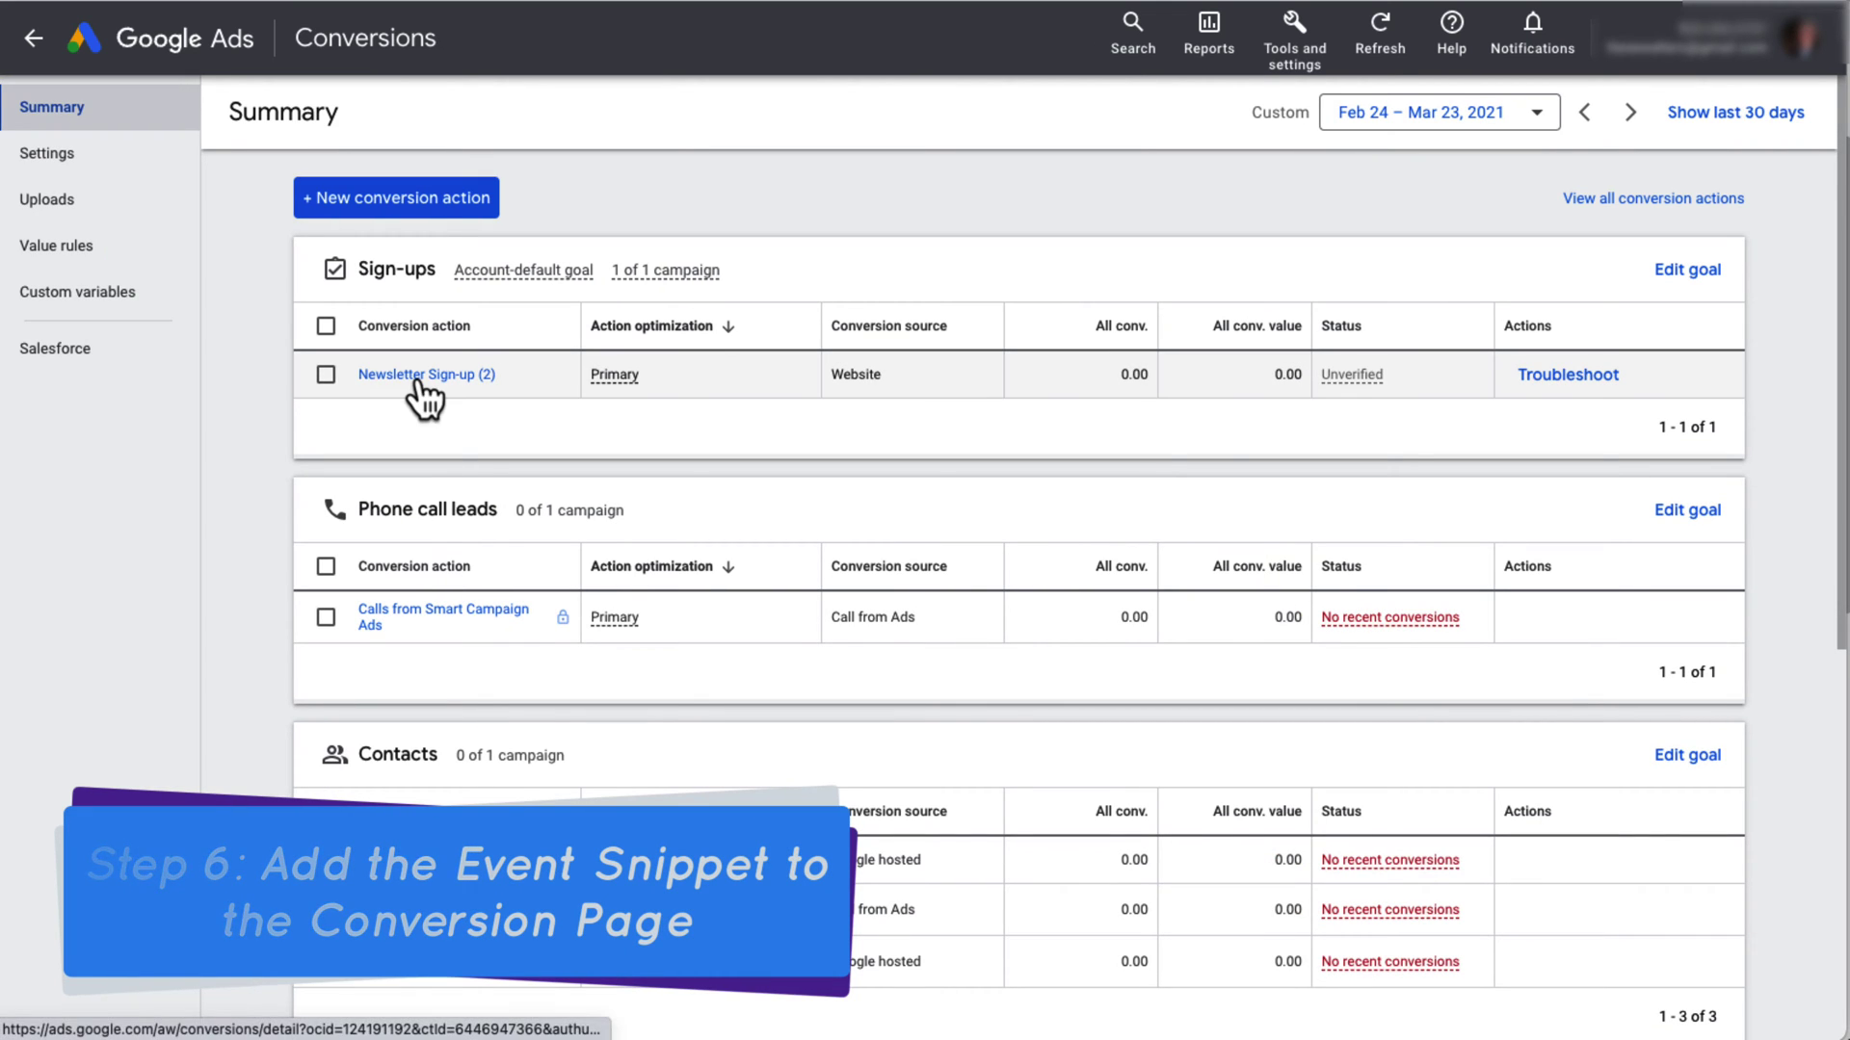
Step: In Google Ads, open the Newsletter Sign-up (2) conversion action's instructions for installing the tag yourself and go to its event snippet
click(422, 378)
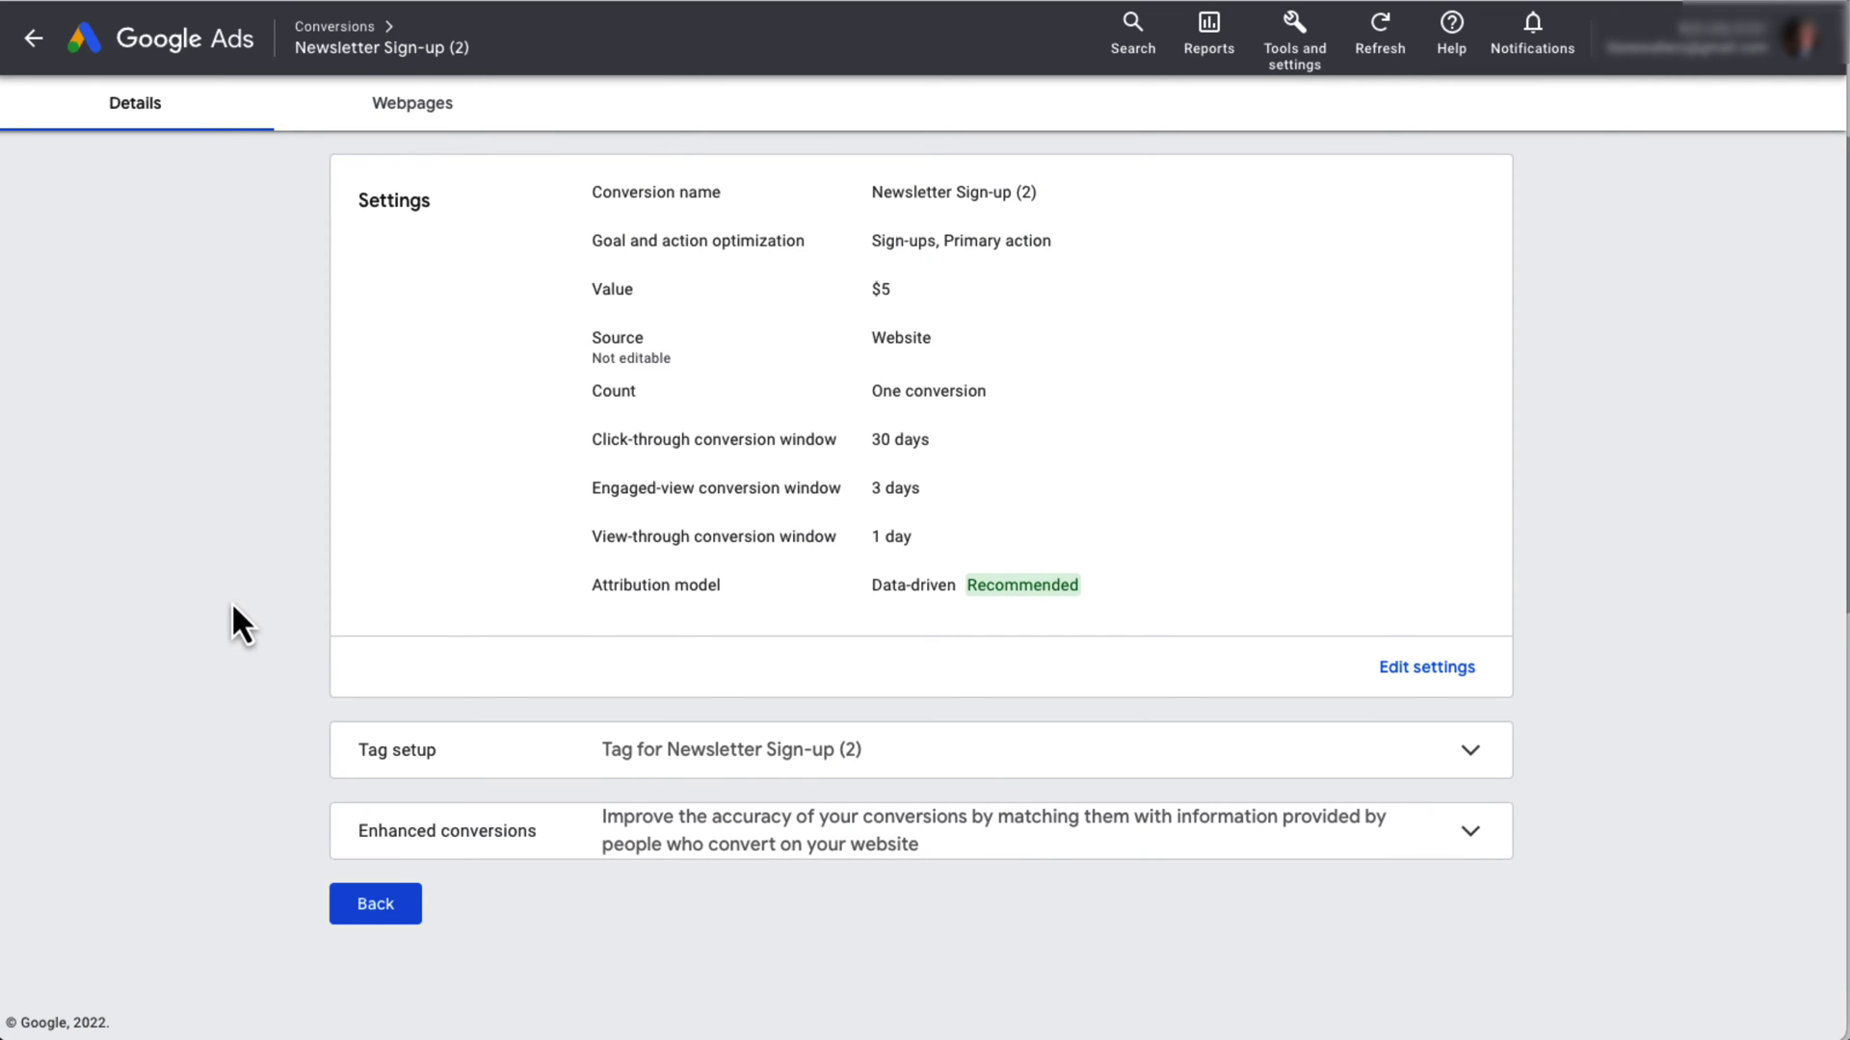
click(540, 756)
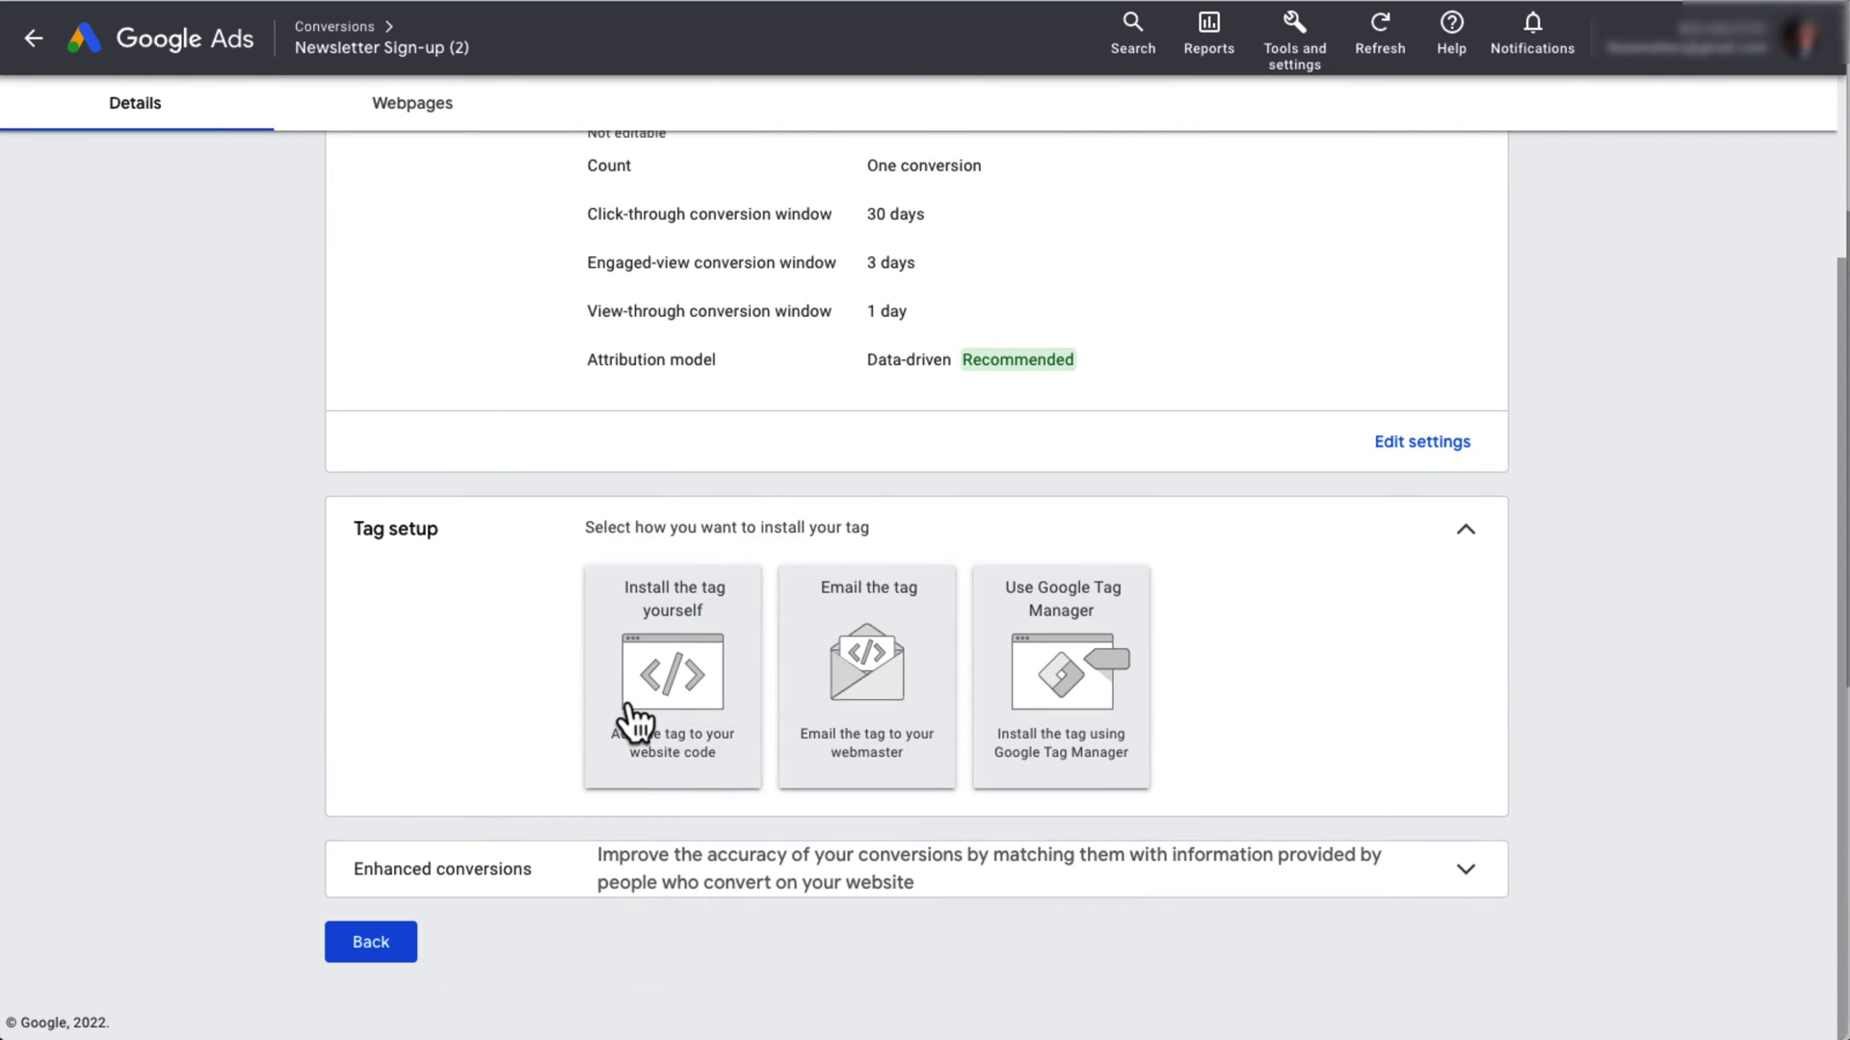
click(636, 710)
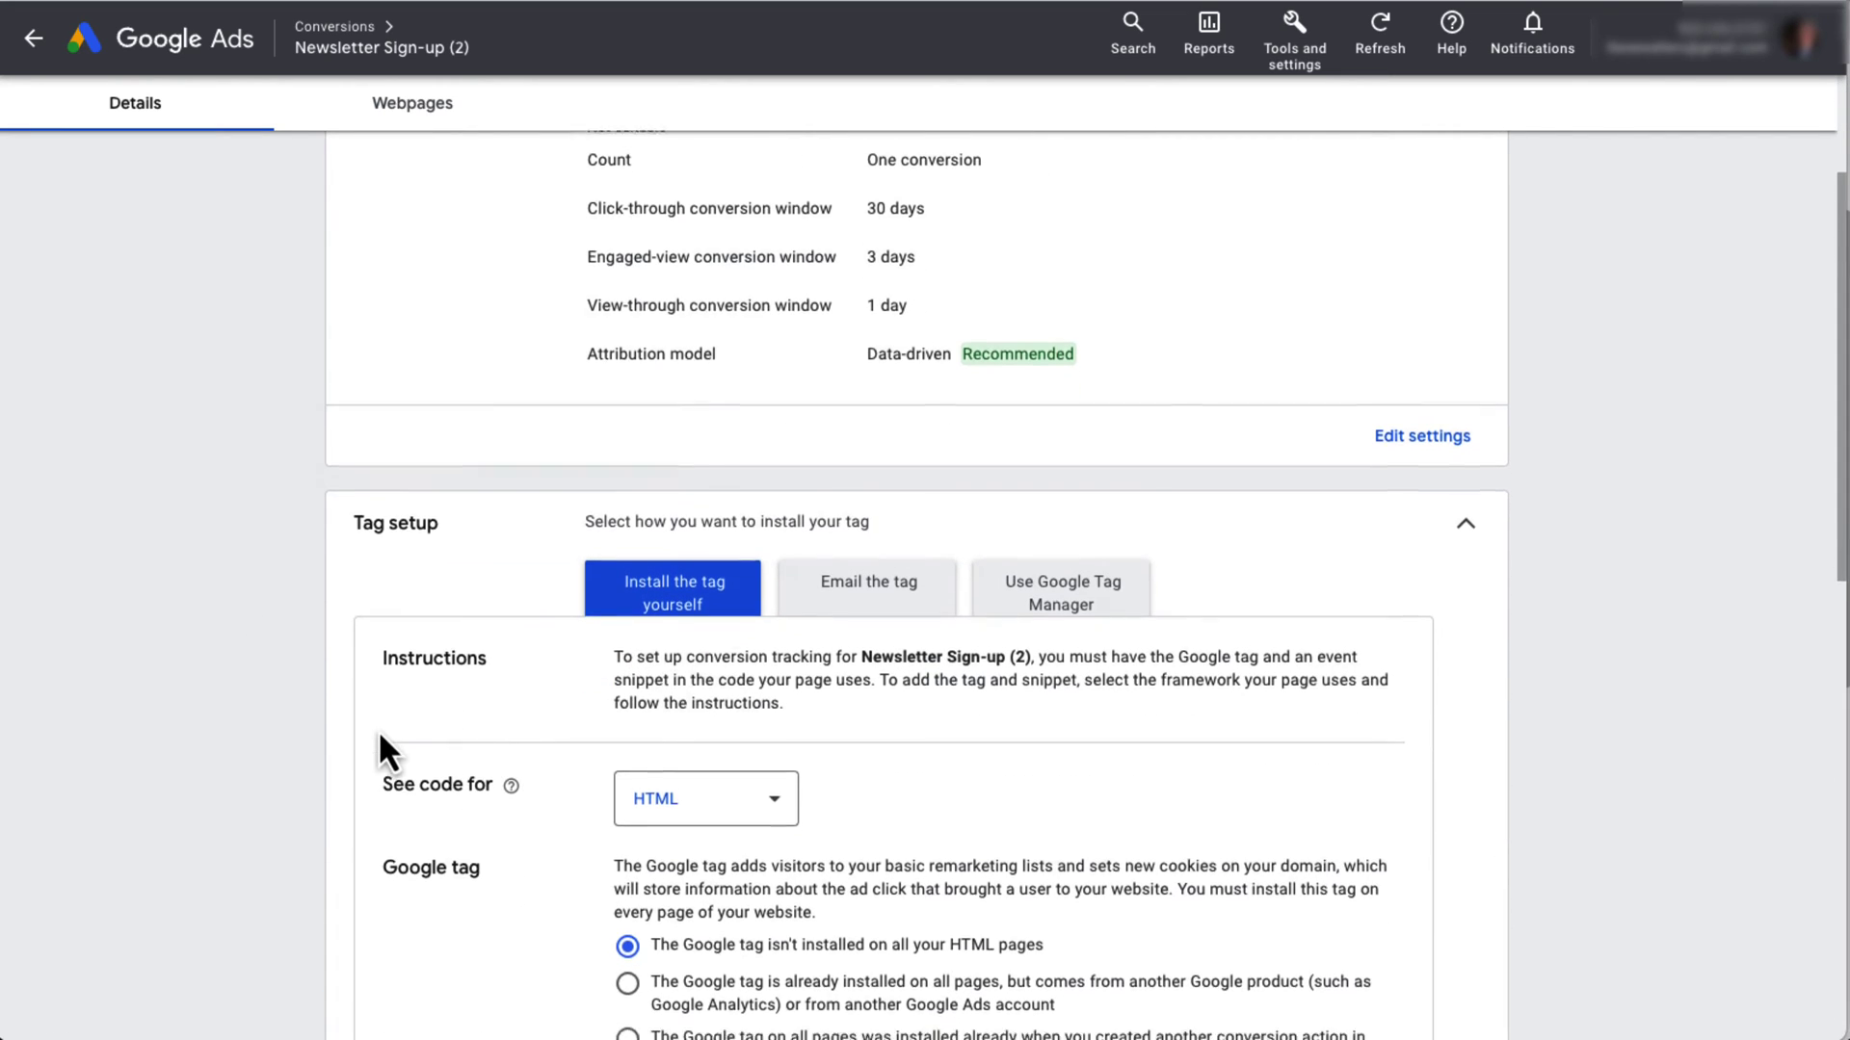
scroll(378, 730, down, 8)
scroll(377, 731, down, 4)
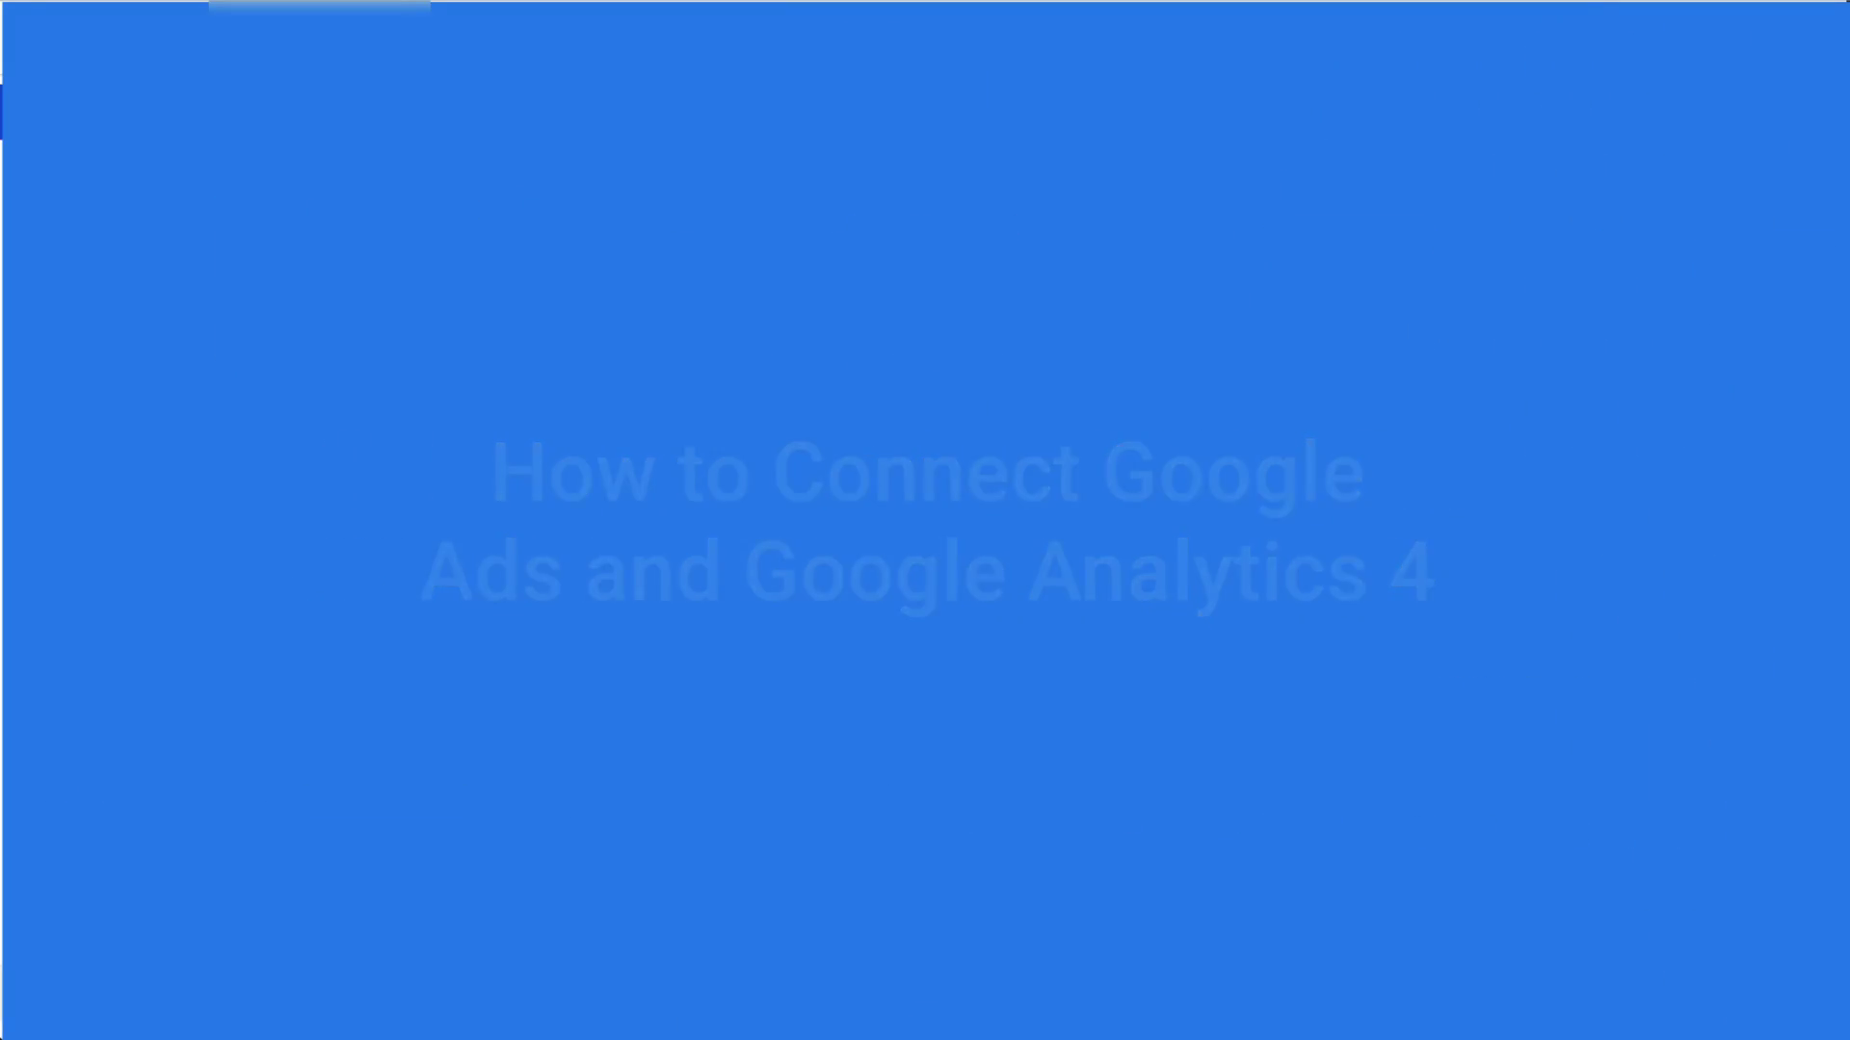
Step: In the Google Analytics 4 property's admin settings, start a Google Ads link and choose the managed Google Ads account
click(38, 1007)
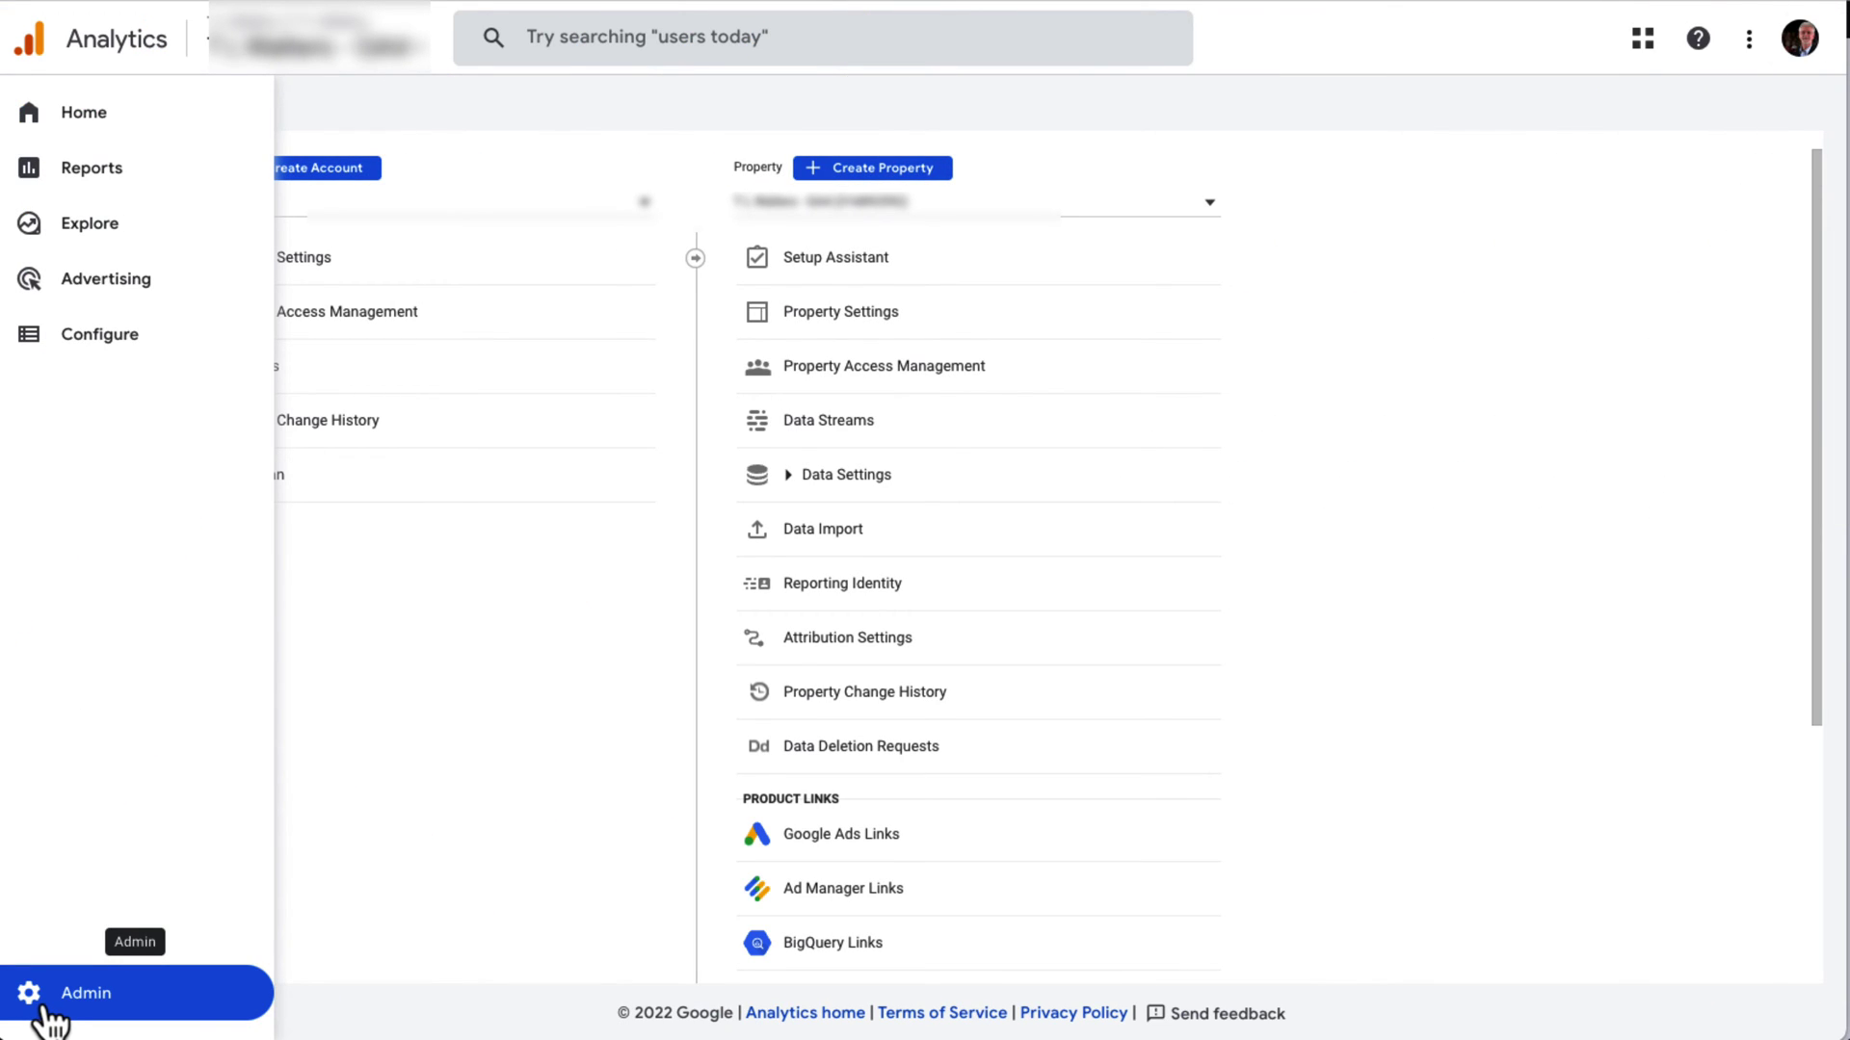
click(792, 838)
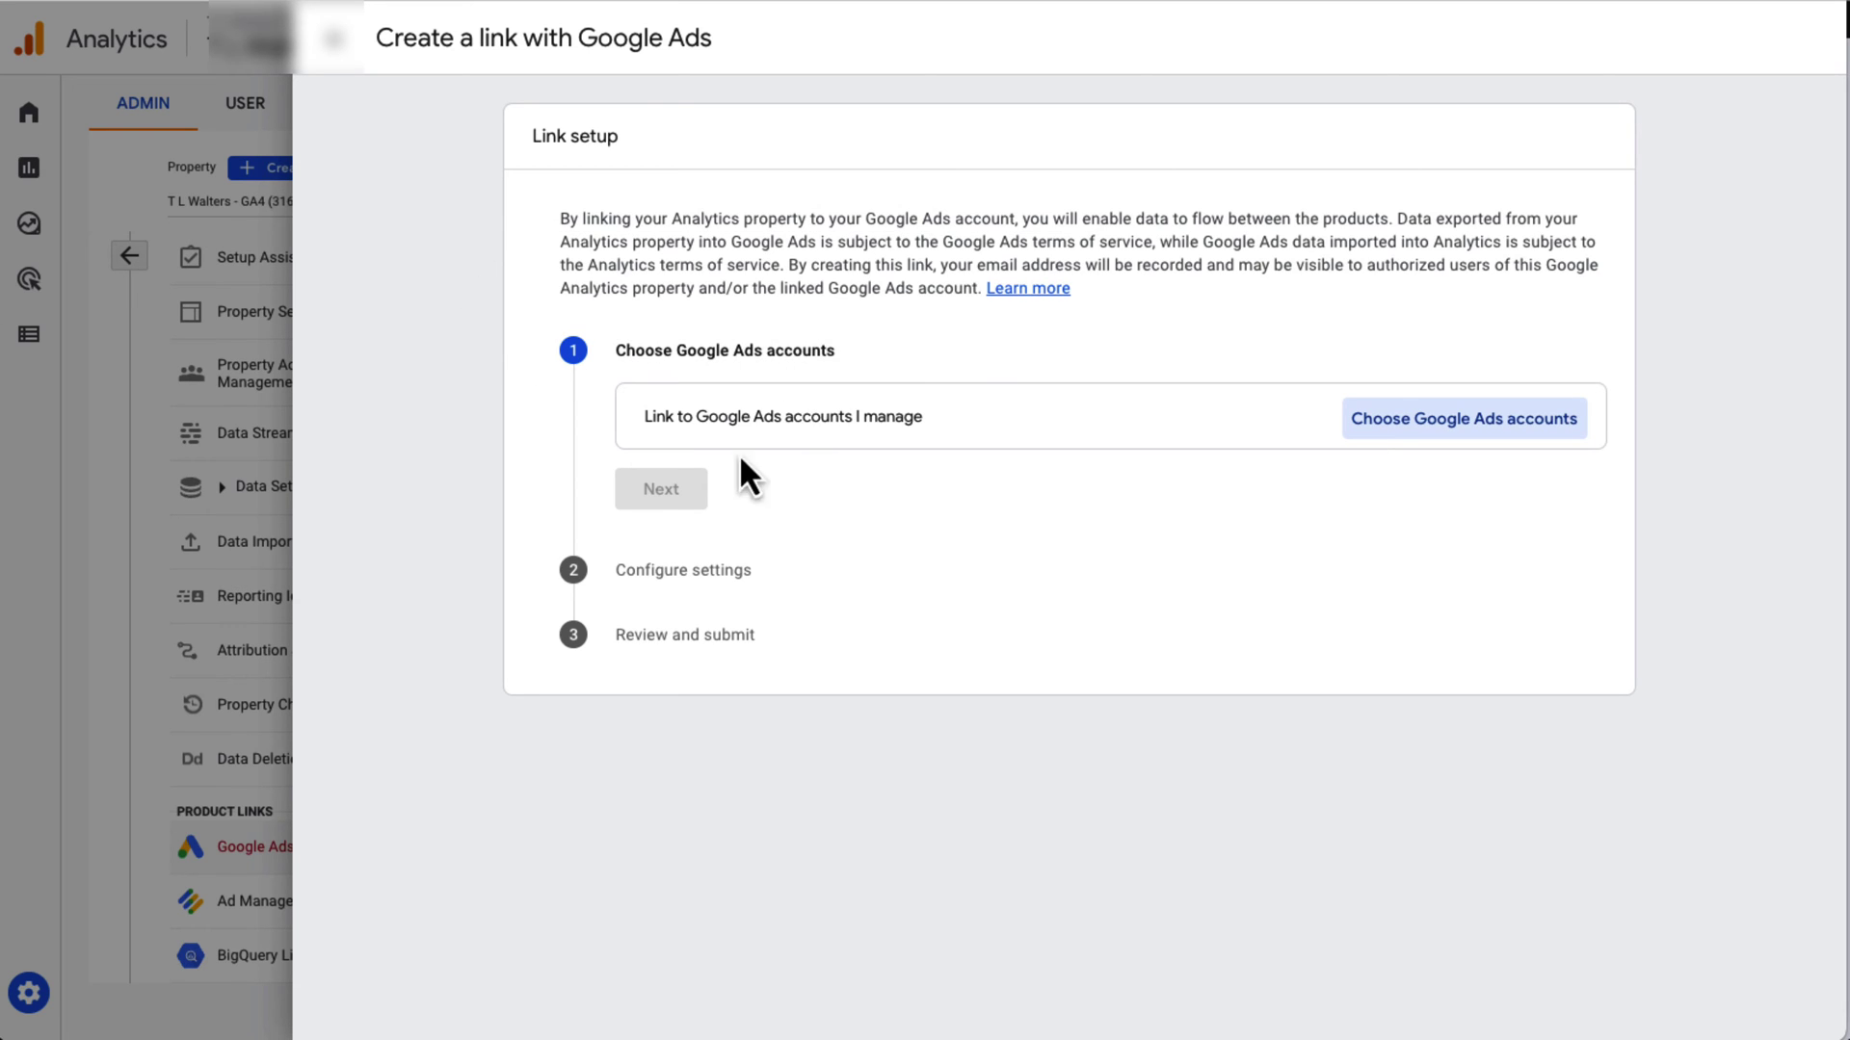
click(1509, 431)
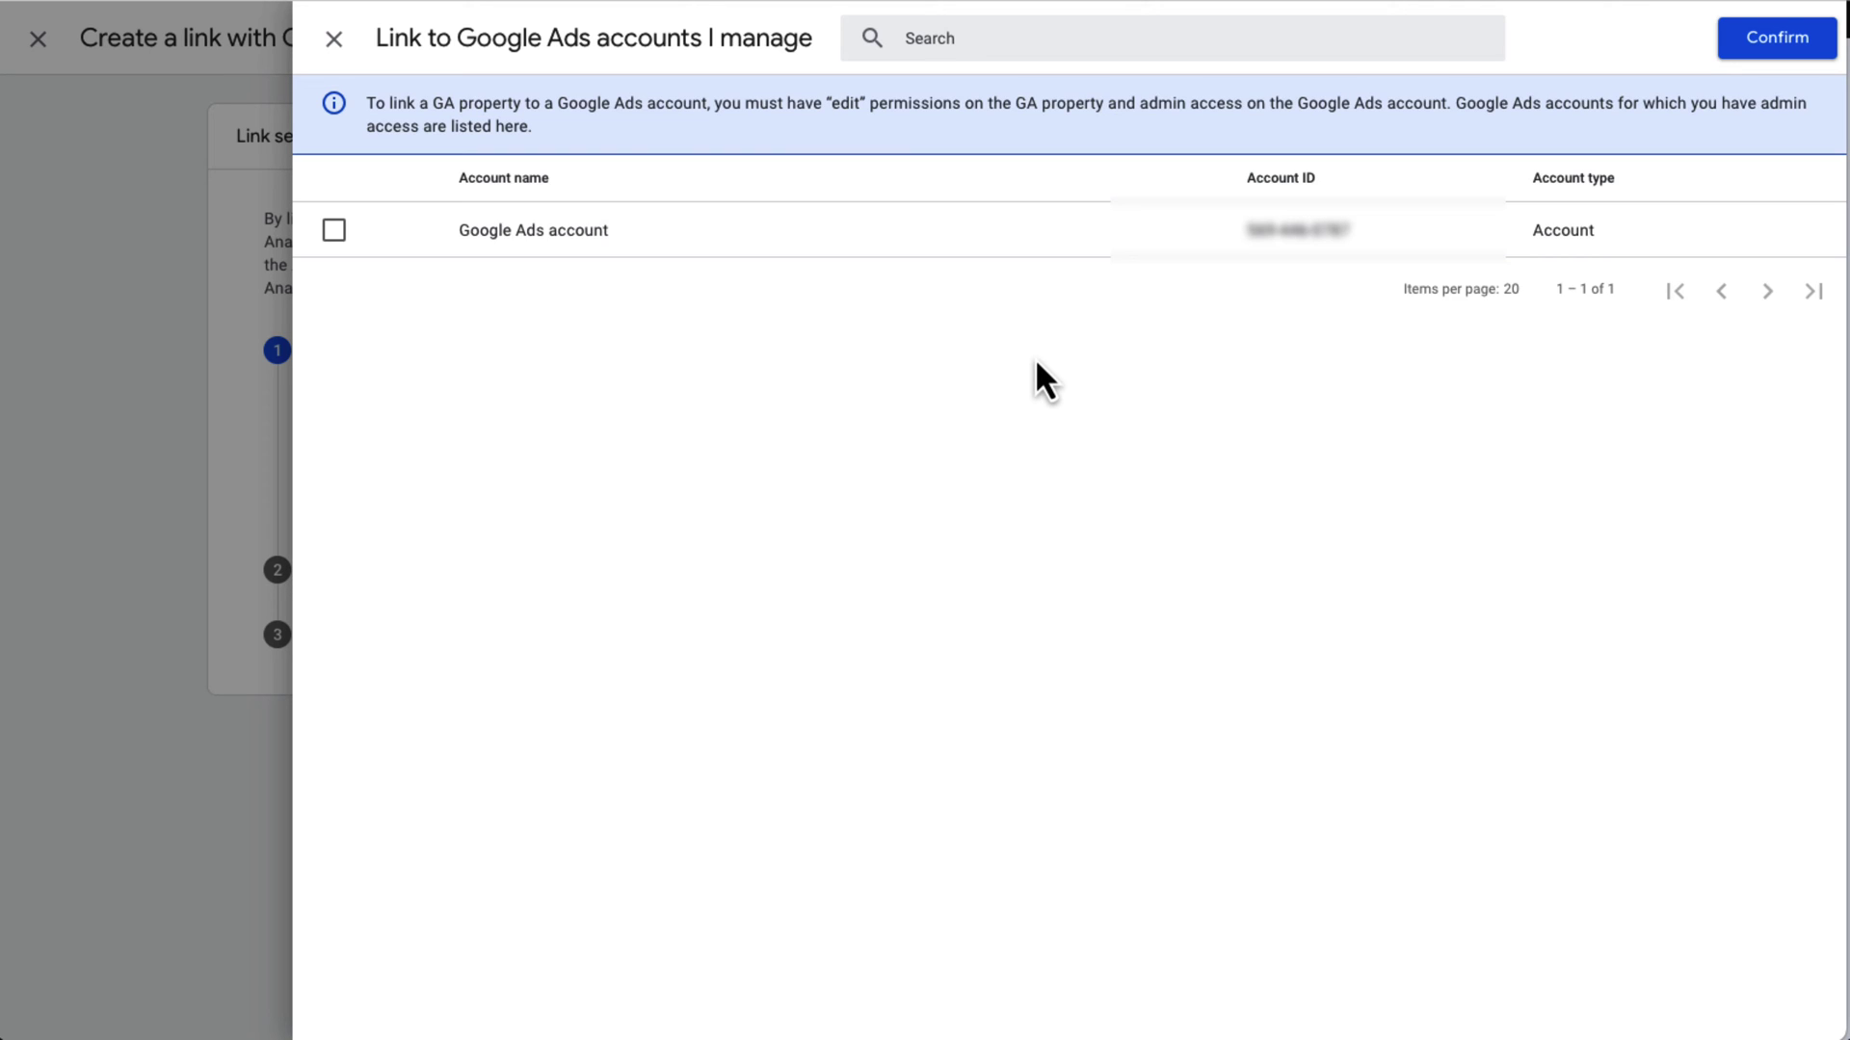
click(333, 231)
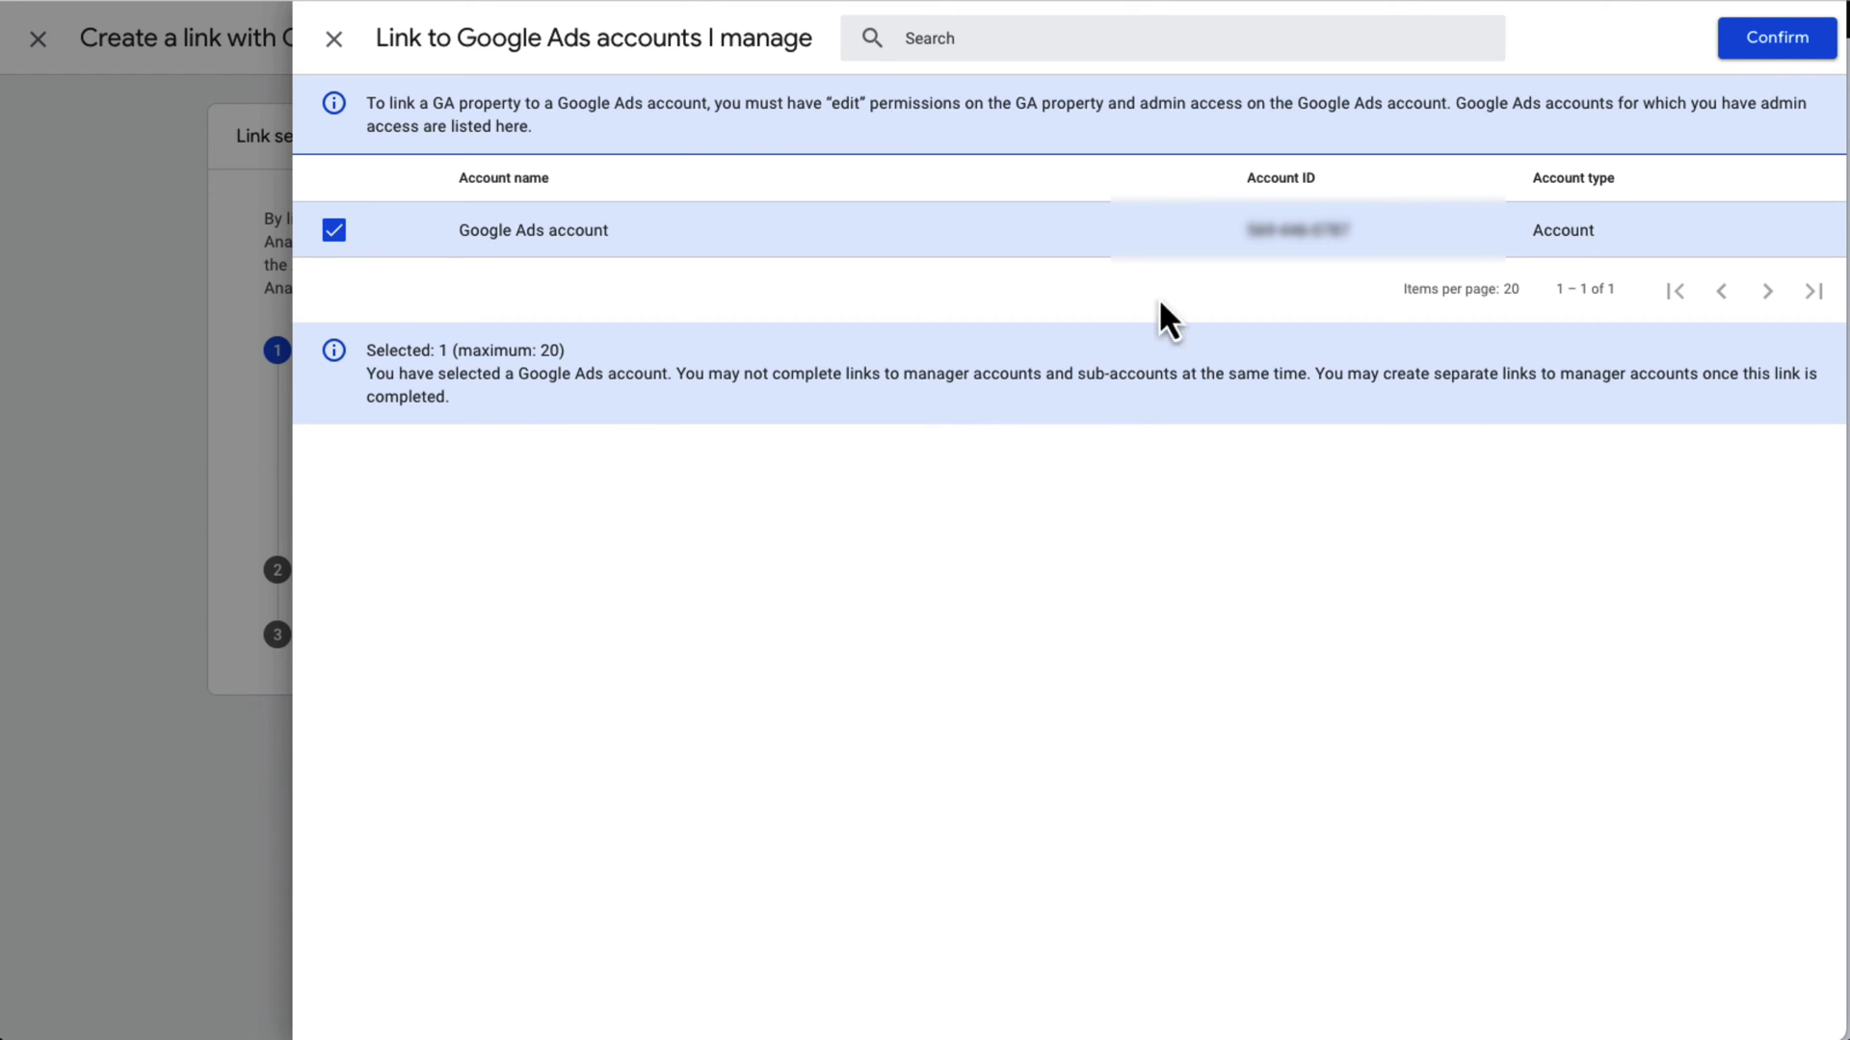
click(1782, 43)
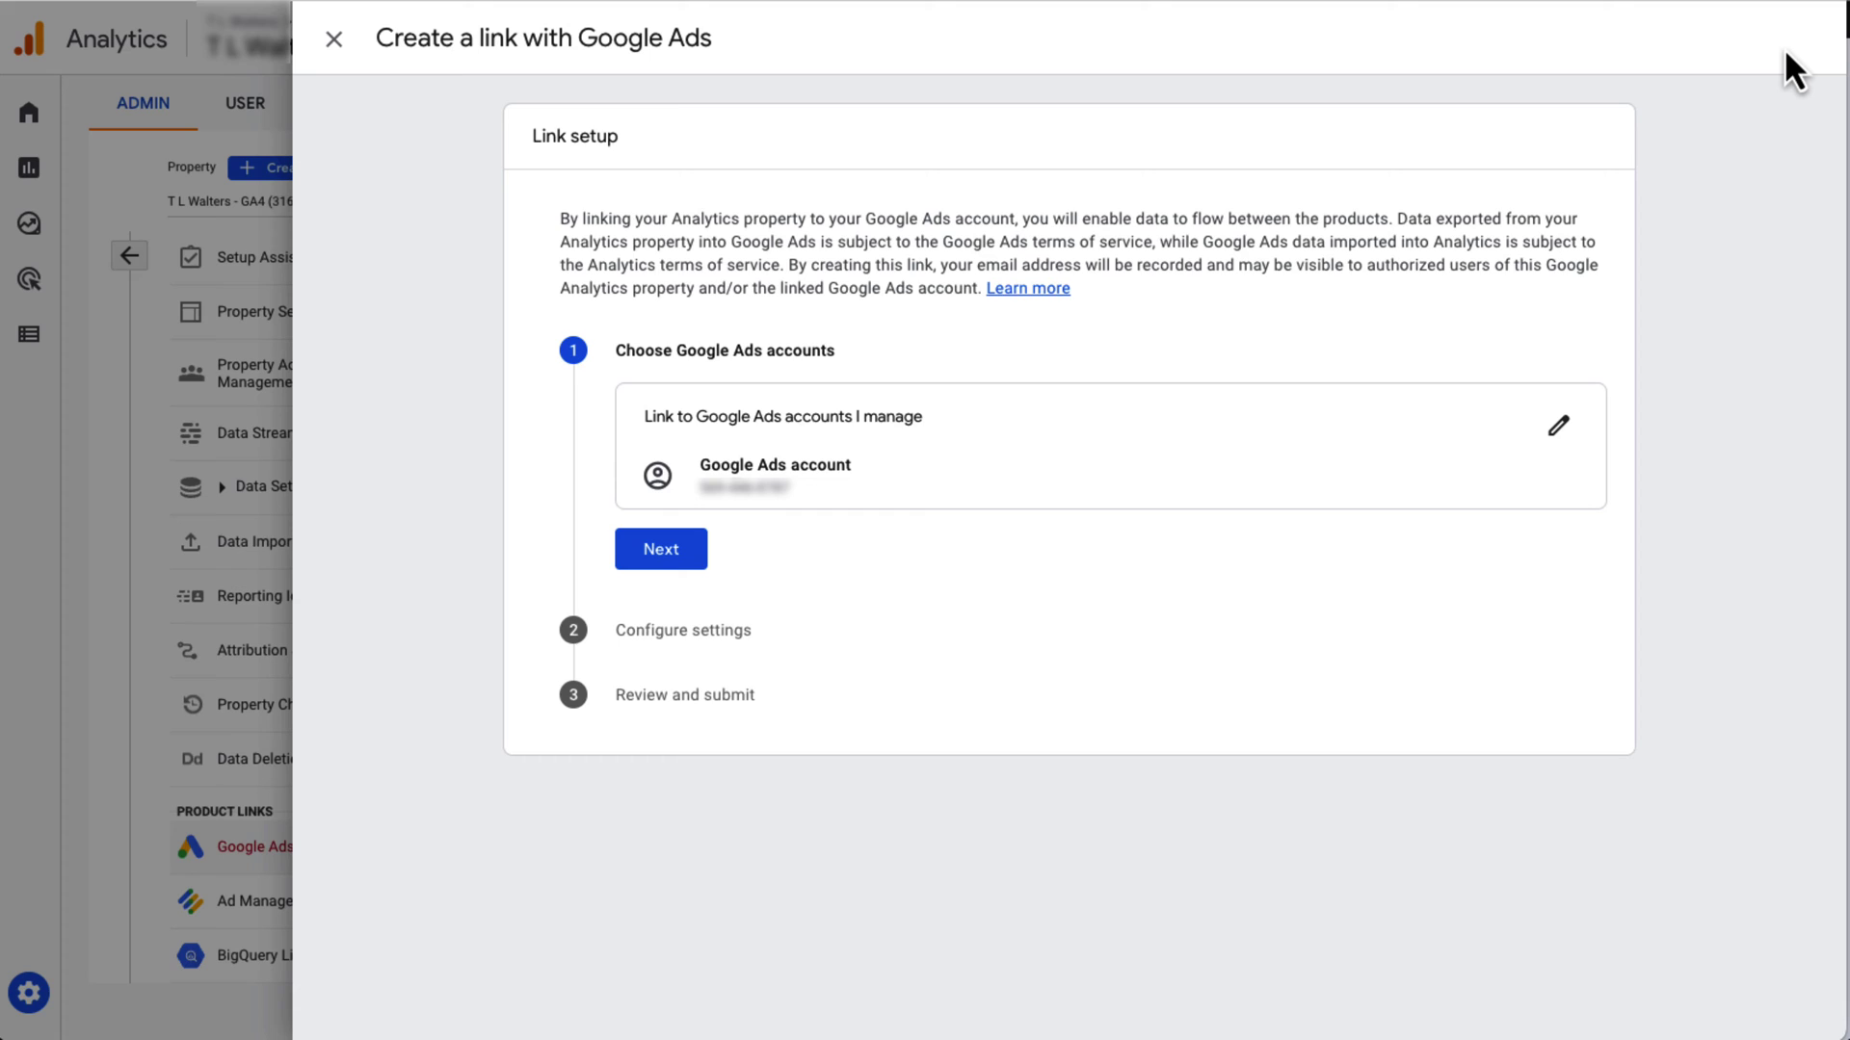
Step: Configure the link with personalized advertising and auto-tagging enabled on the selected Google Ads accounts, and proceed to the review
click(666, 557)
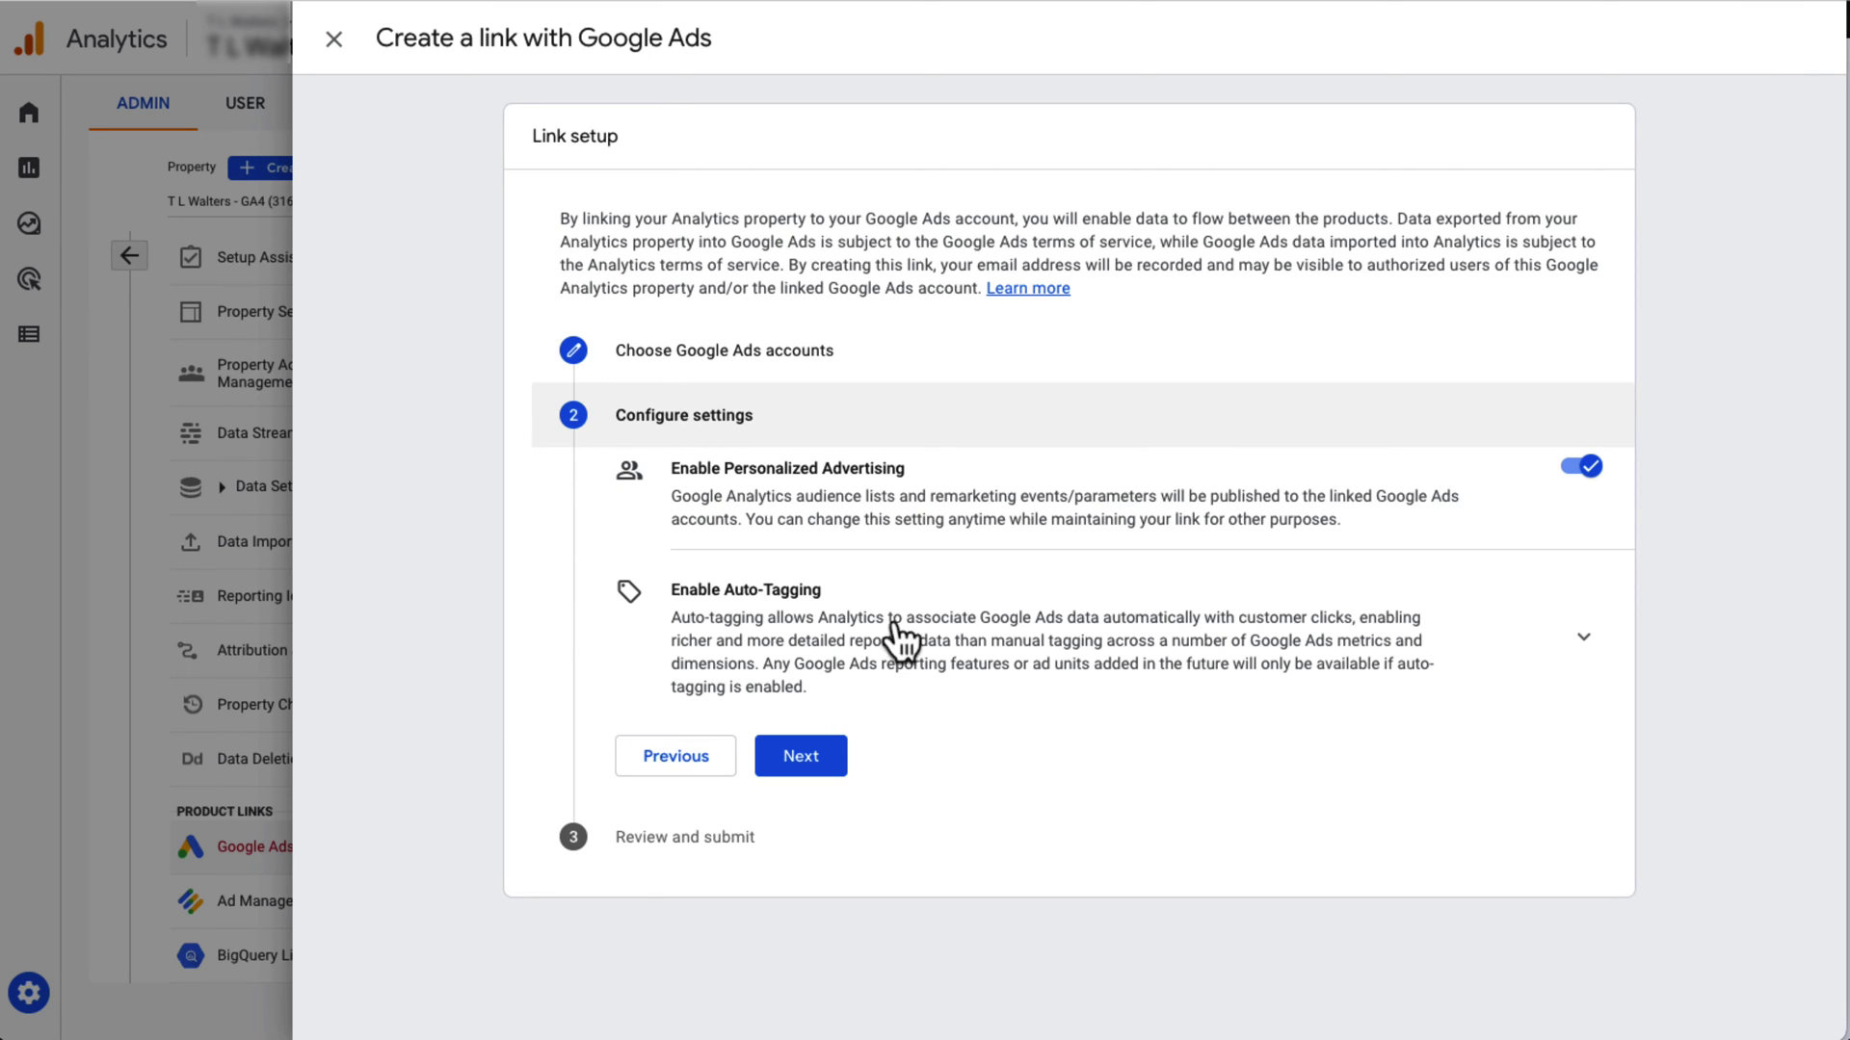
click(1577, 648)
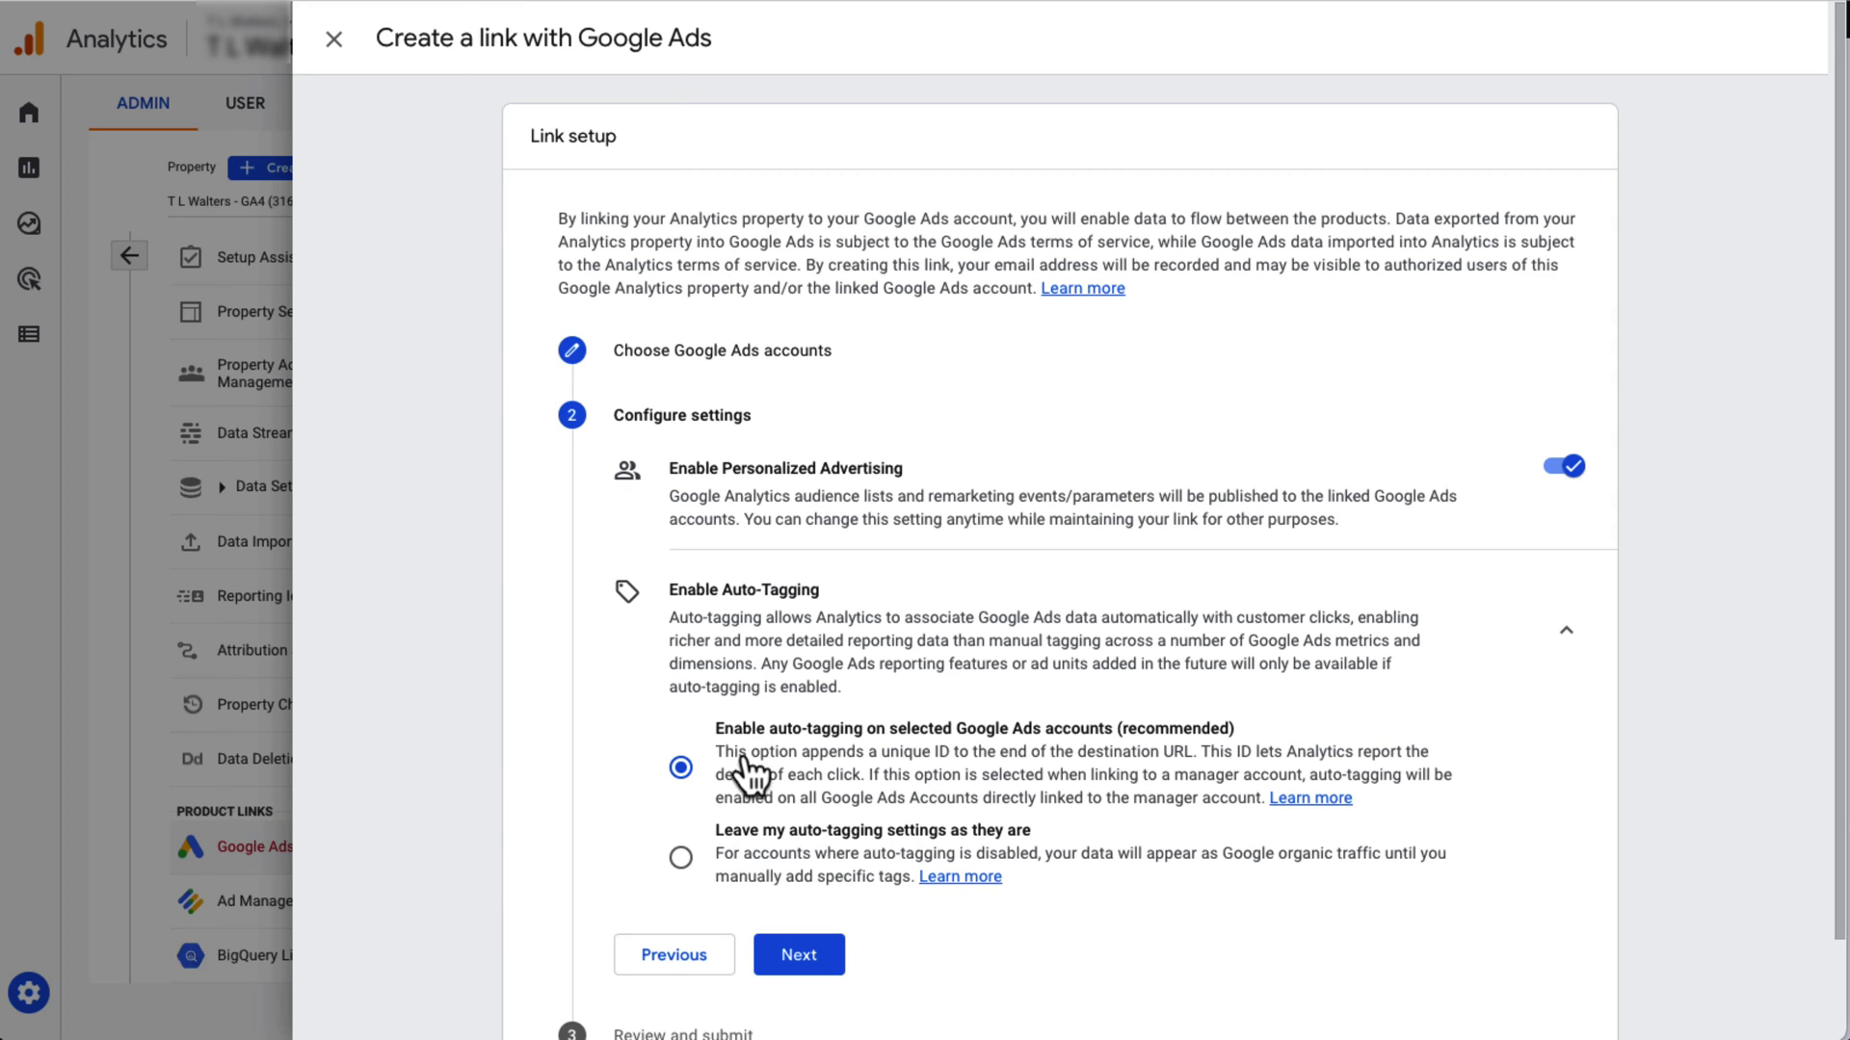
click(799, 954)
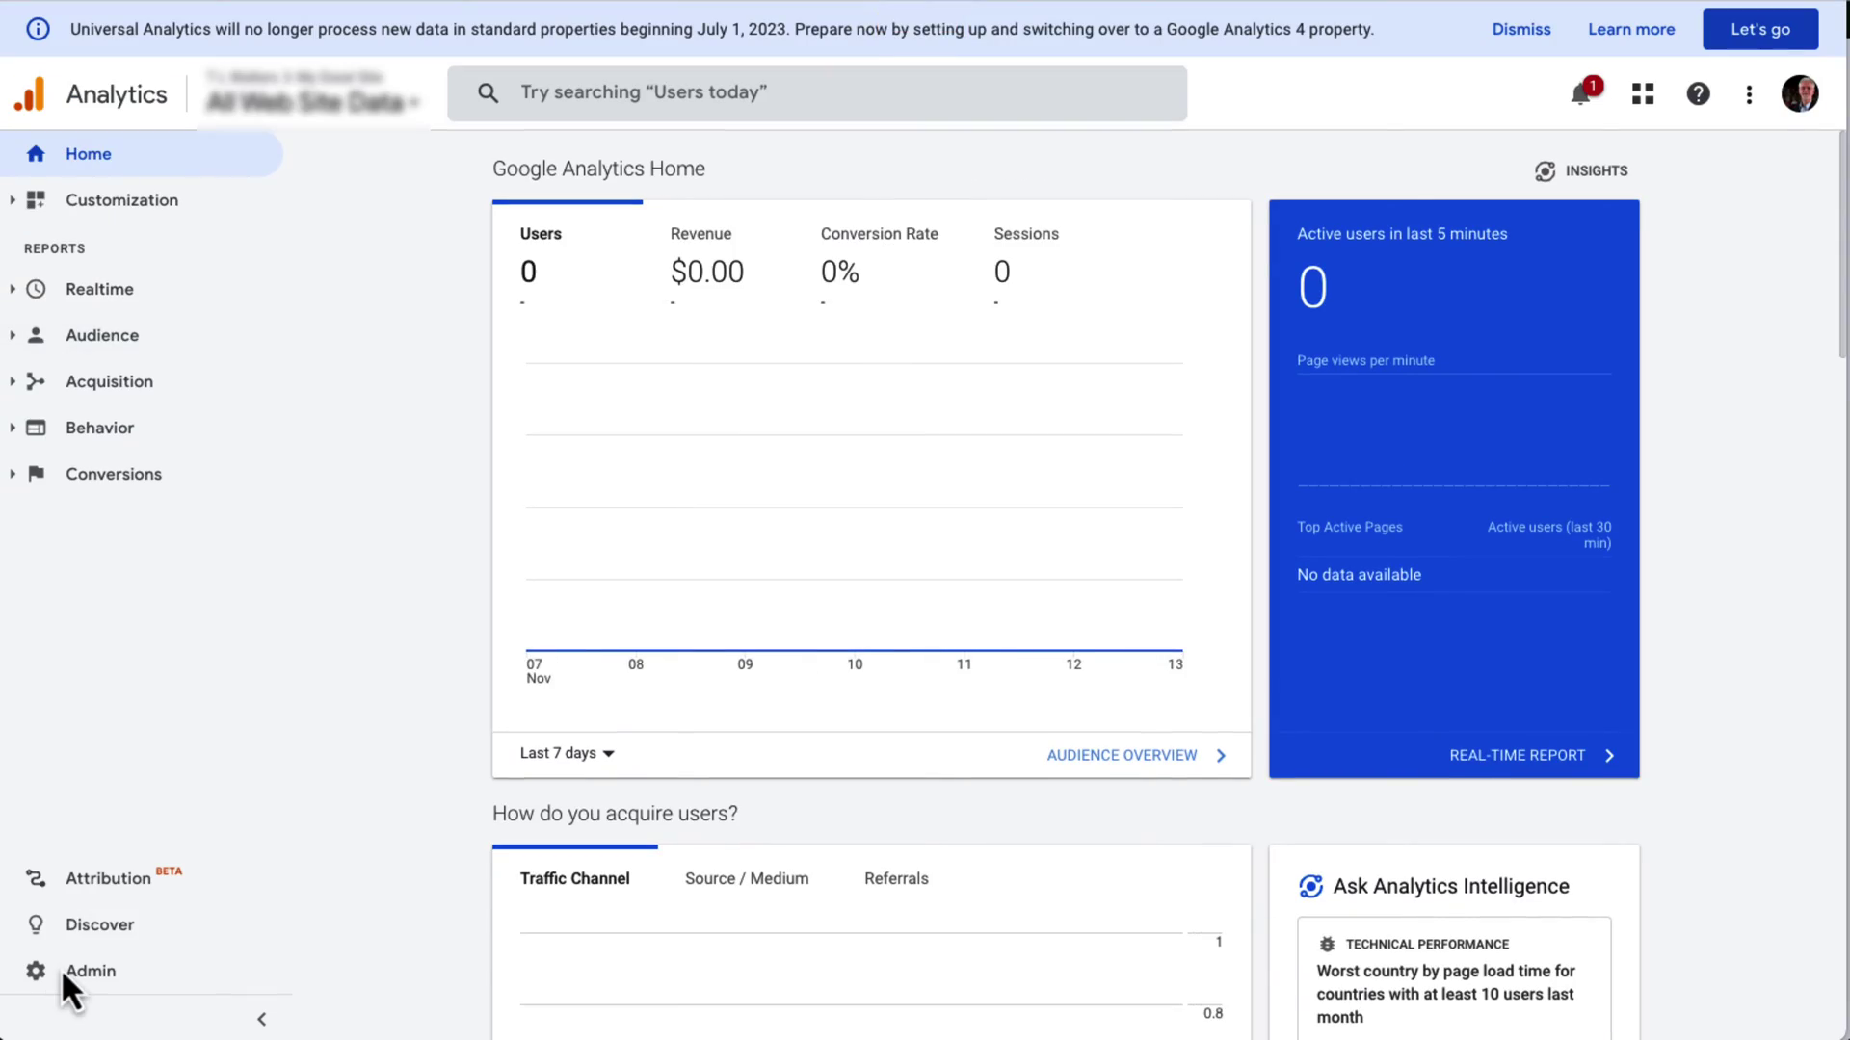
Step: In the Universal Analytics property's admin settings, start a Google Ads link group and select the Google Ads account to link
click(63, 975)
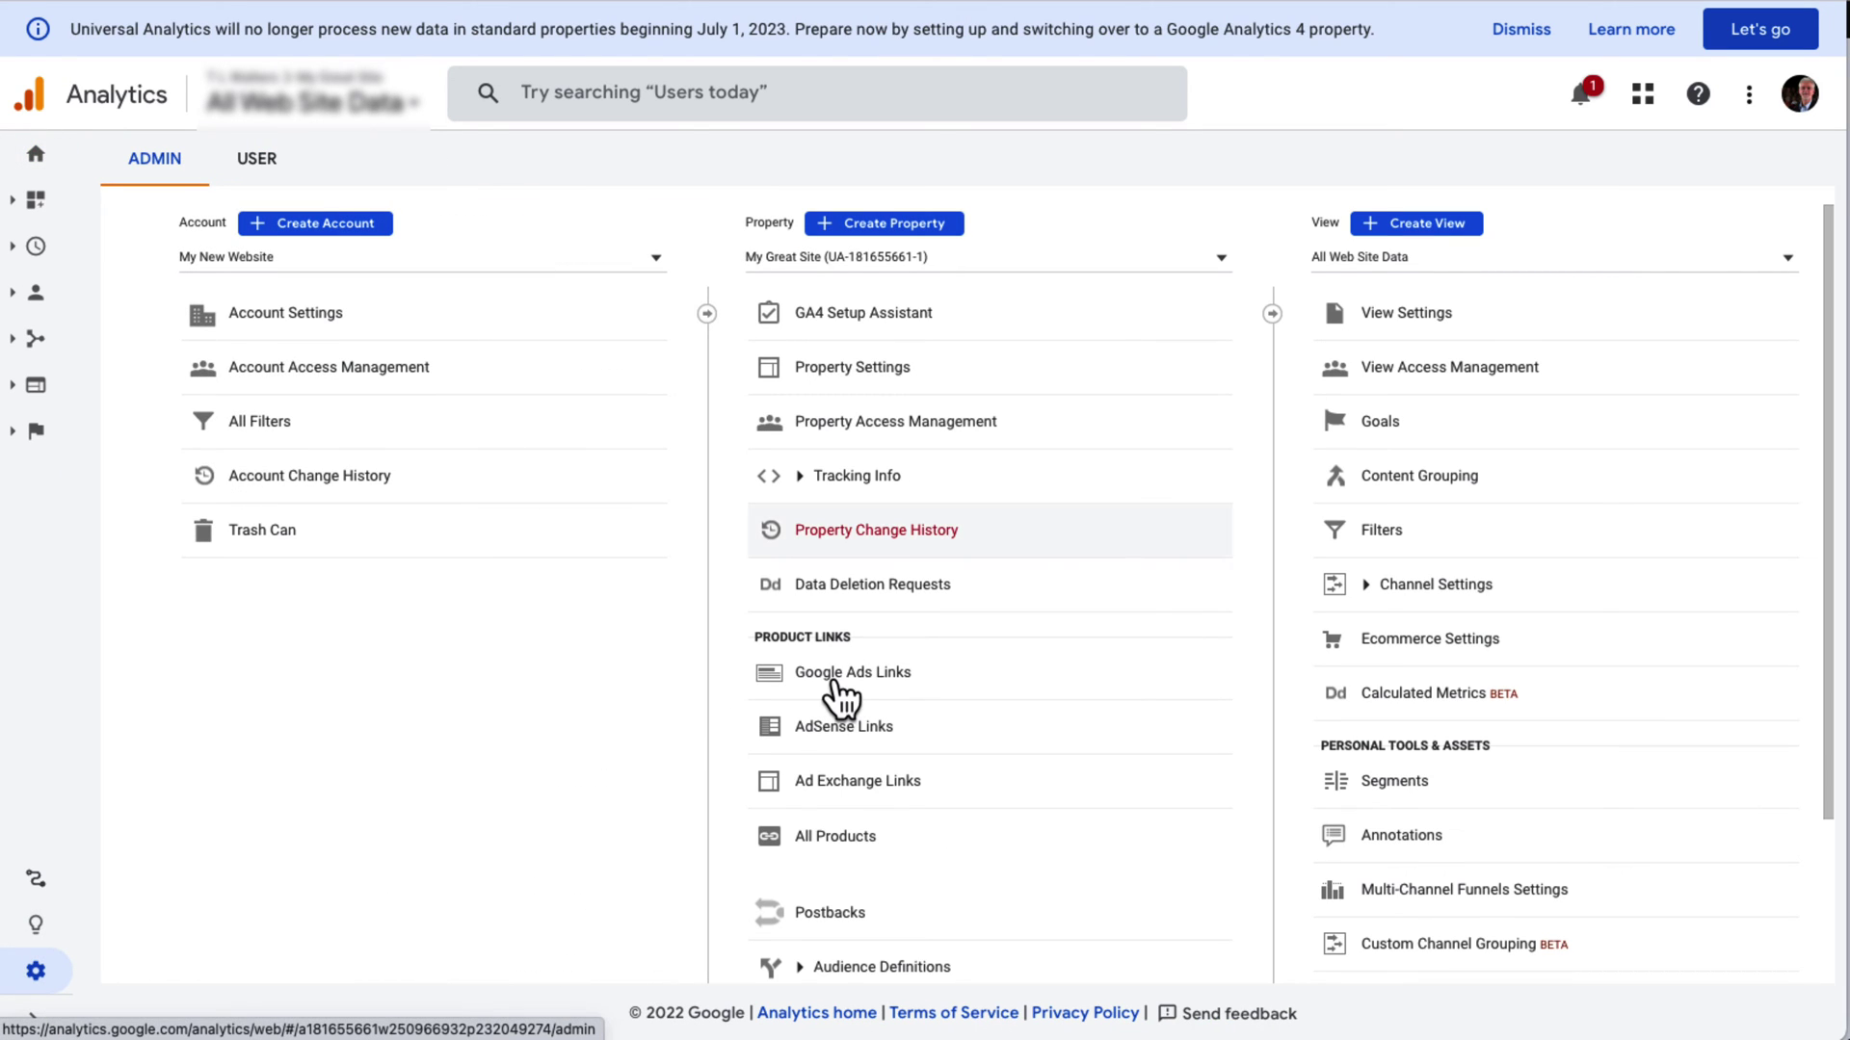
click(835, 678)
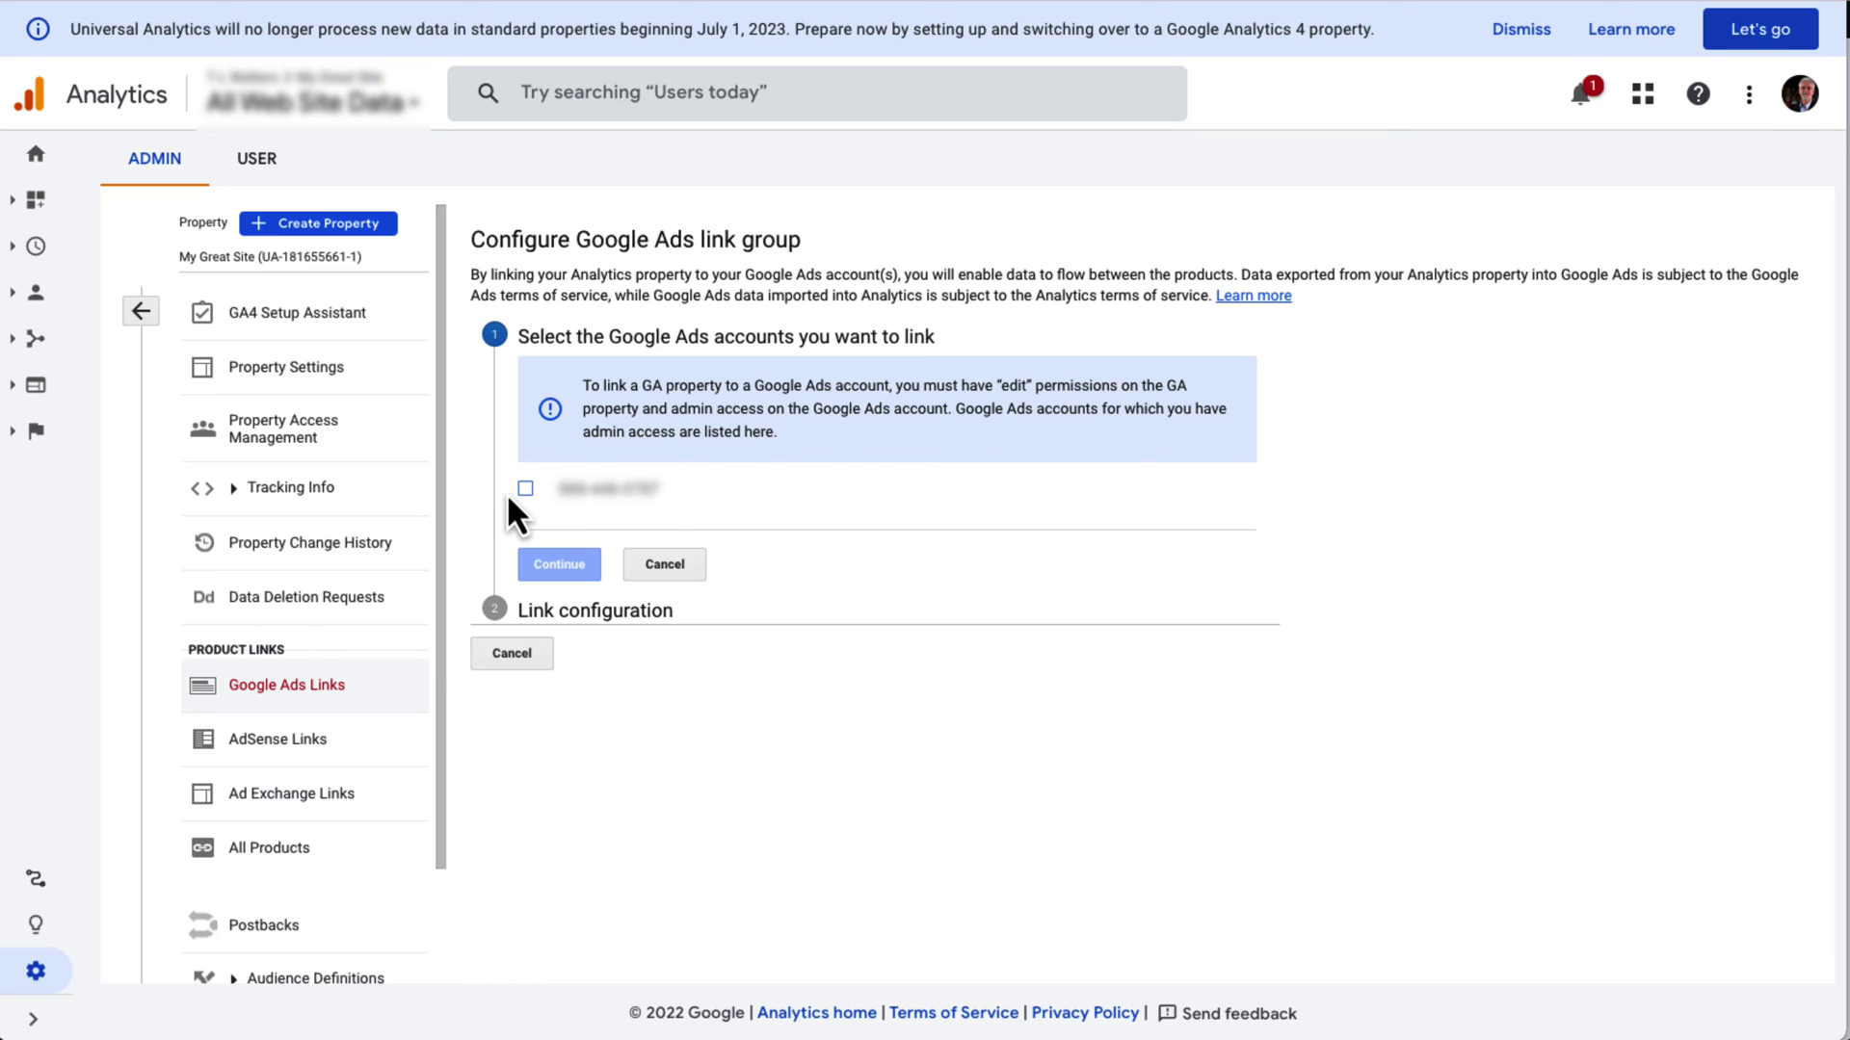
click(525, 488)
click(559, 564)
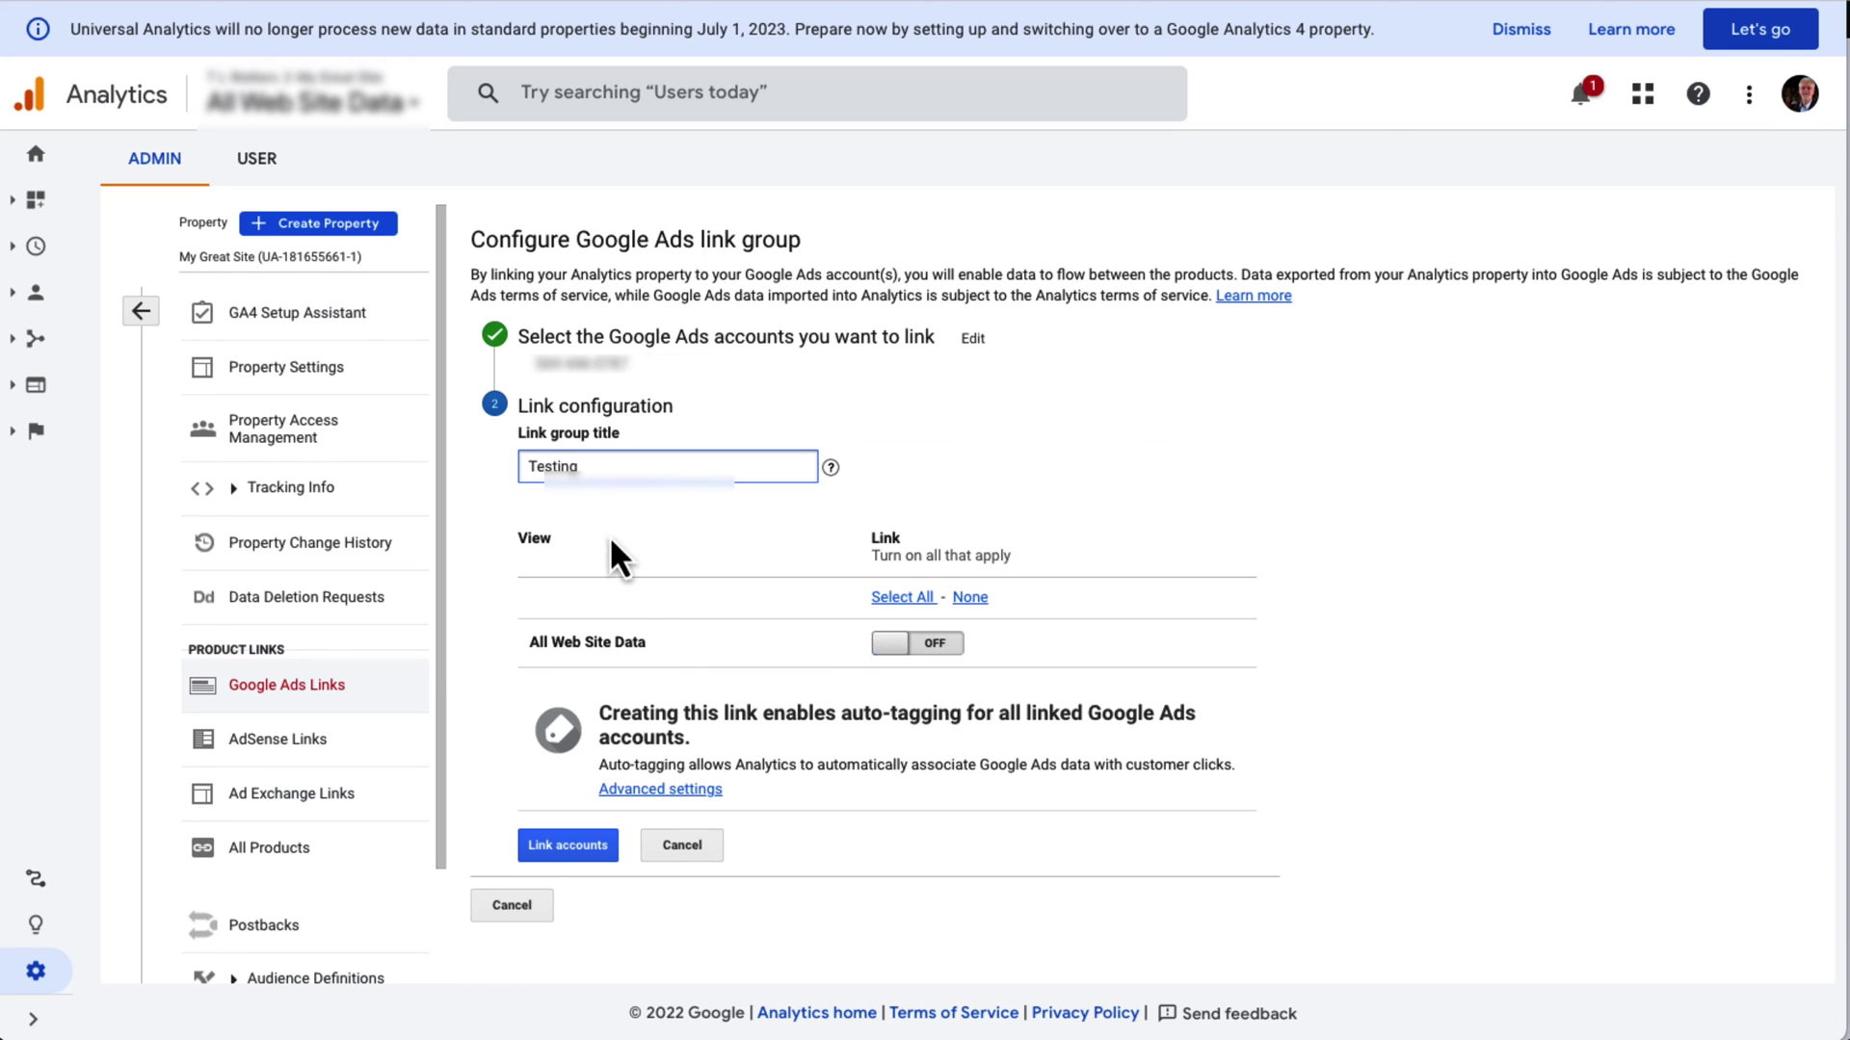
Step: Link the accounts under the group title Testing with the link turned on for the All Web Site Data view
click(634, 589)
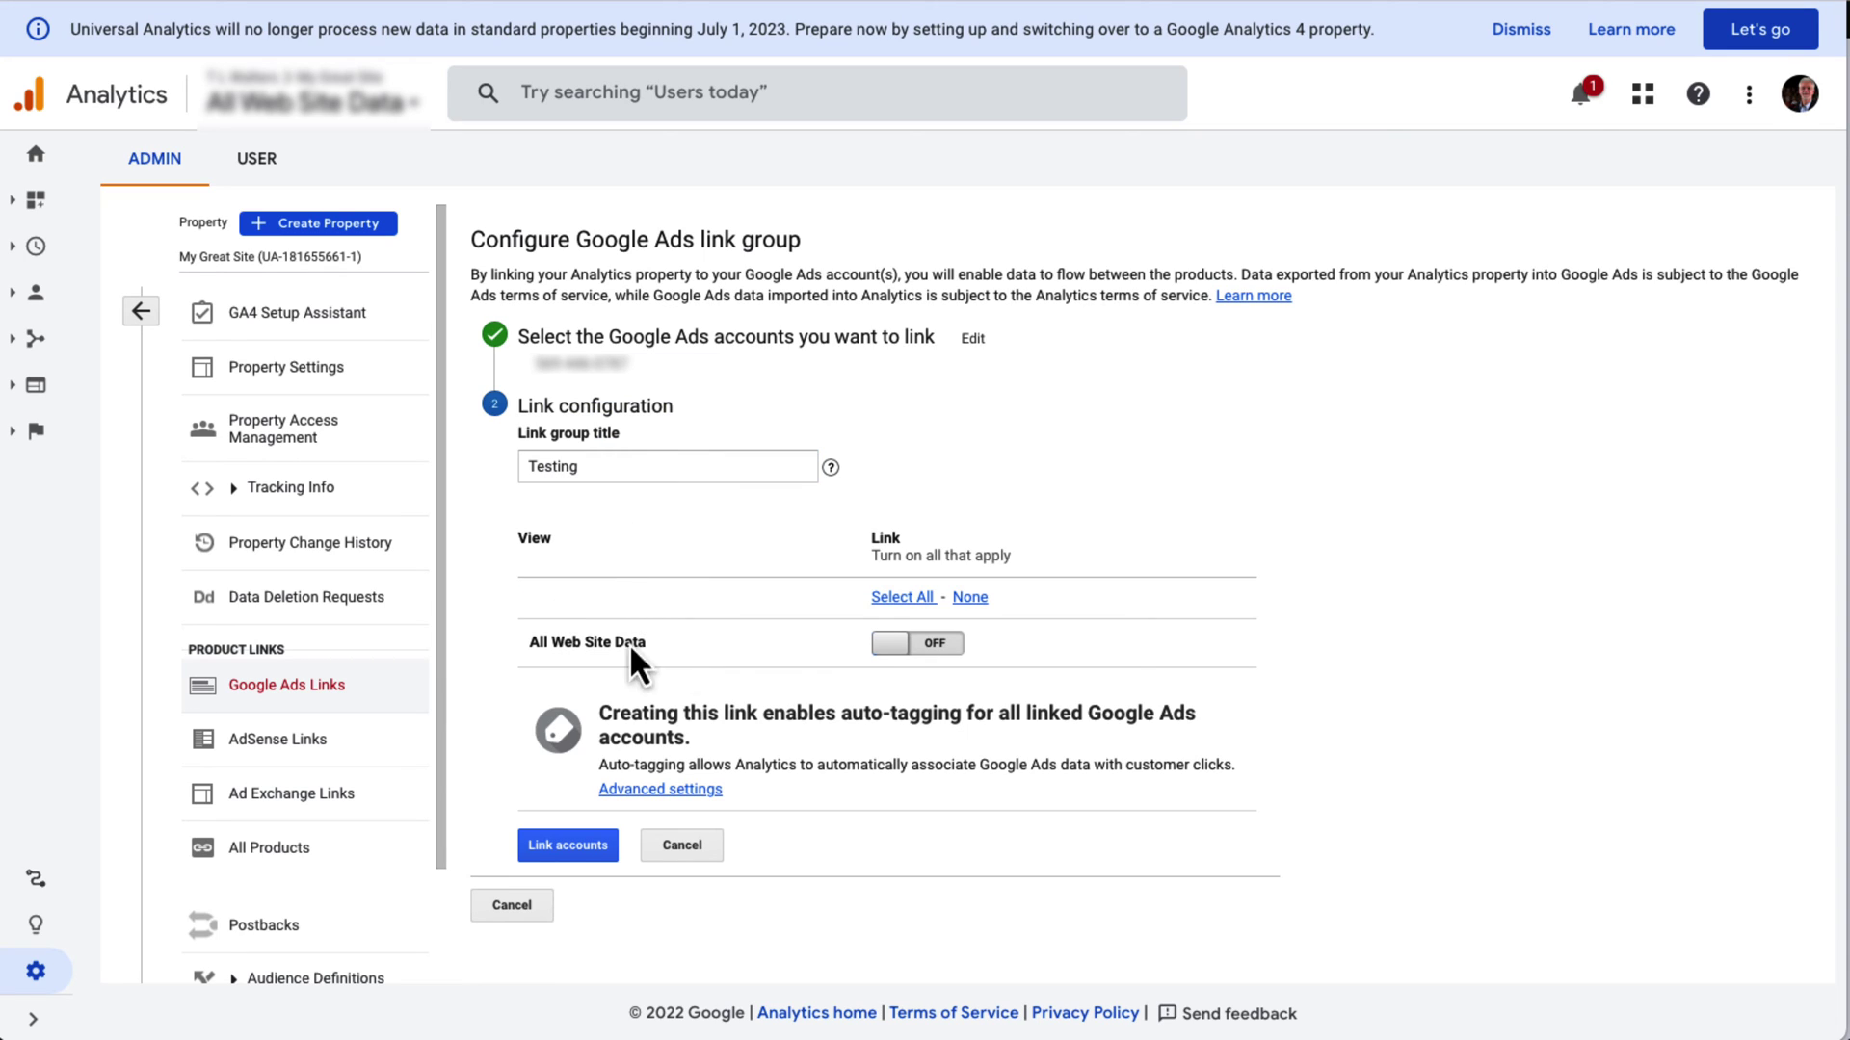
click(917, 655)
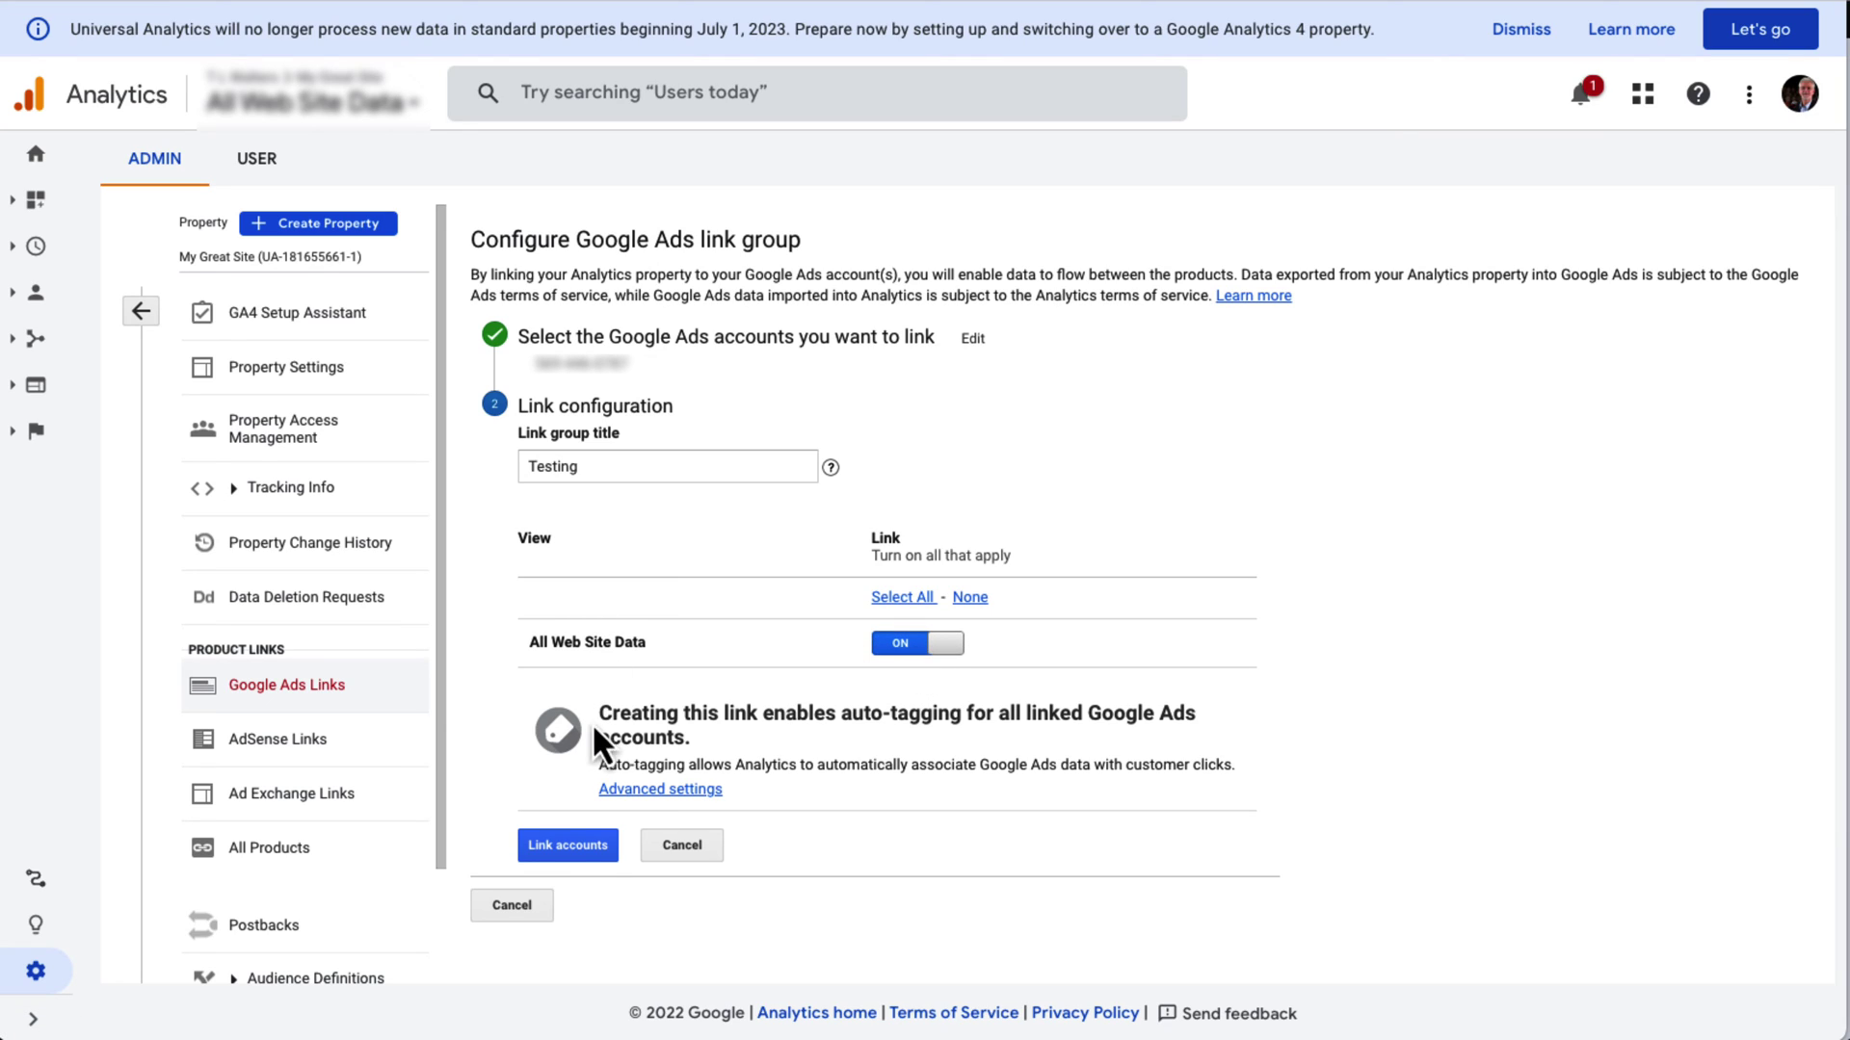
click(555, 847)
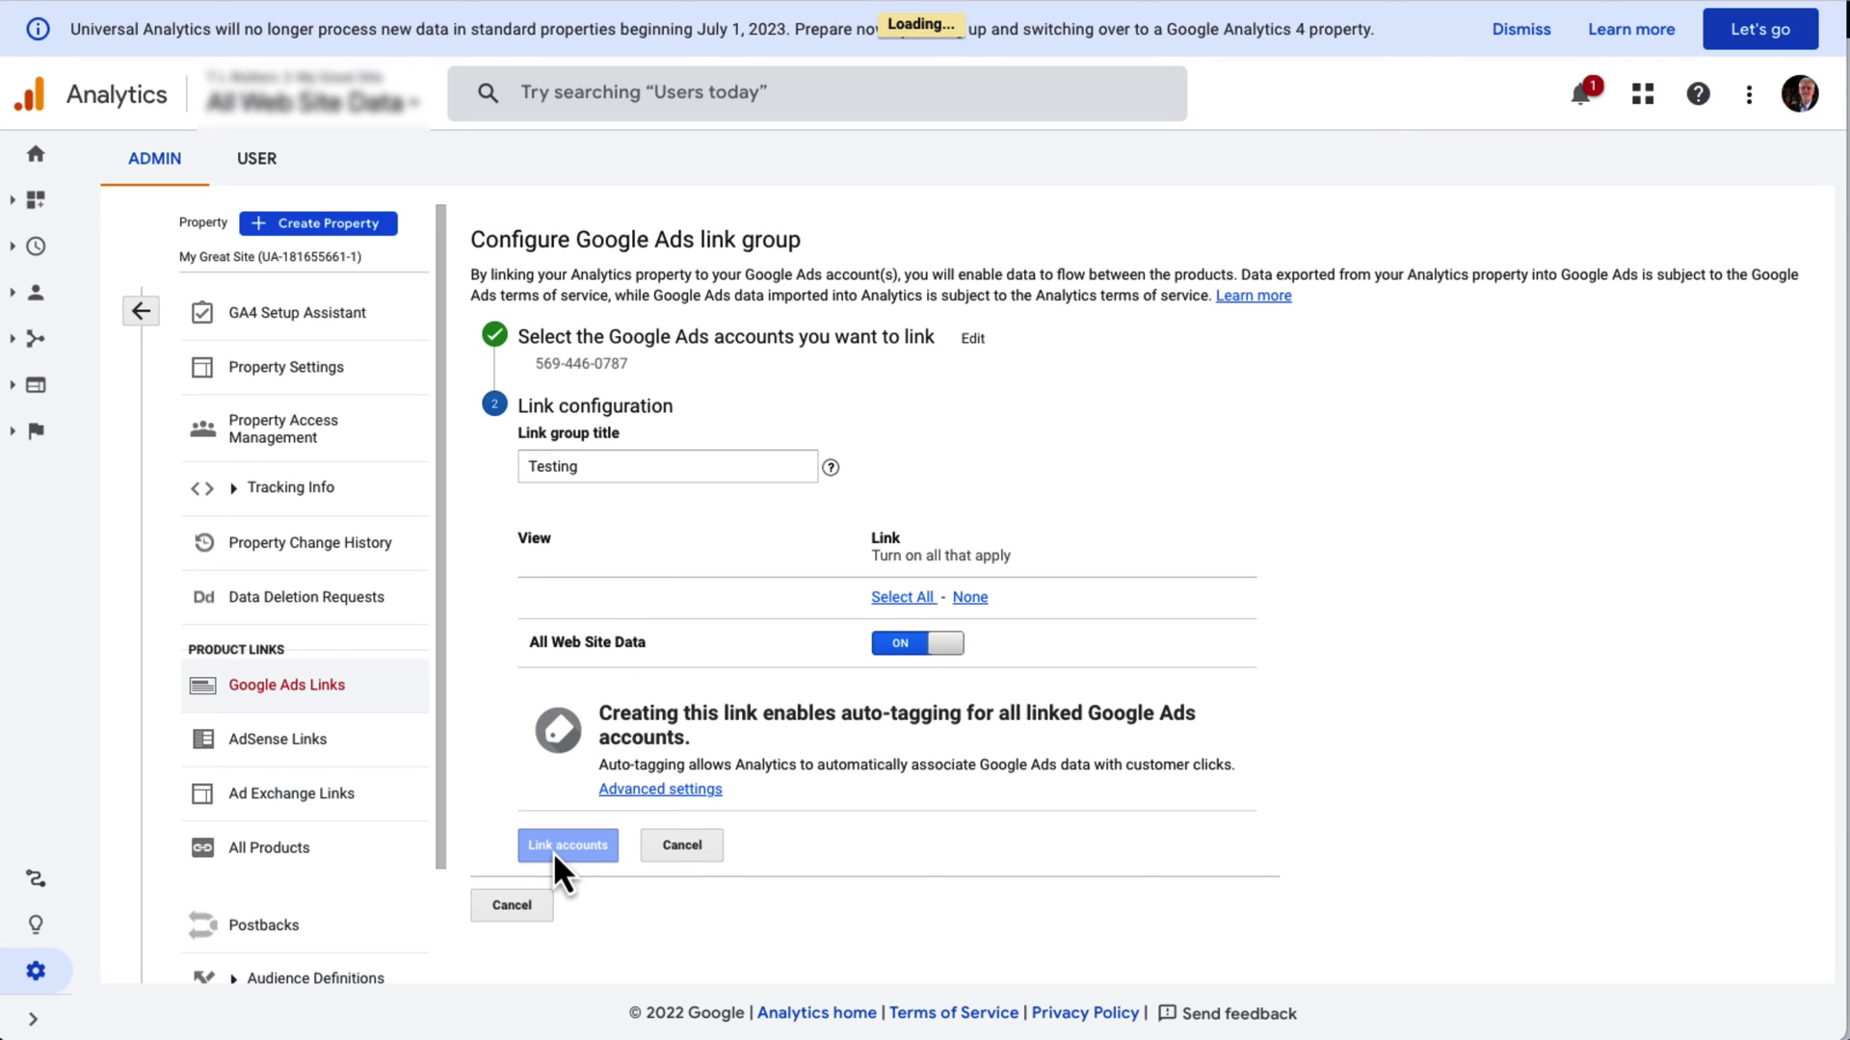